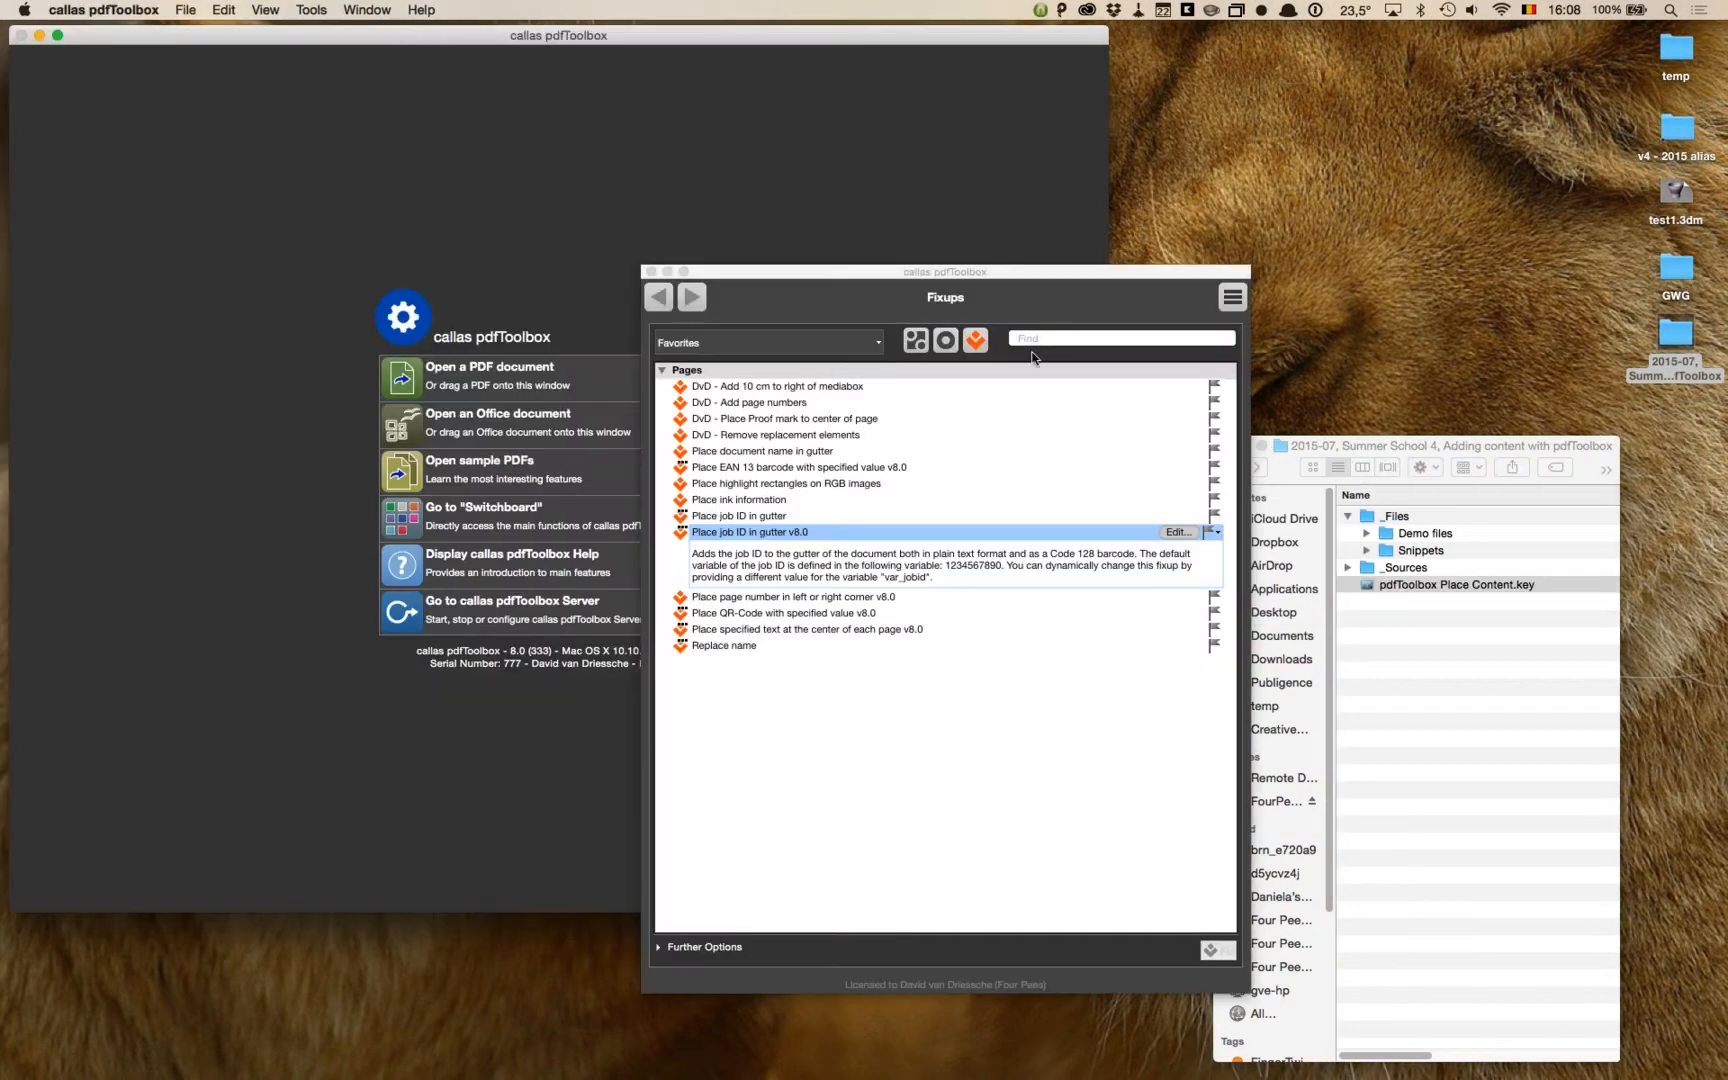
Step: Create a new fixup and filter the fixup types by "place"
drag(1035, 282, 922, 73)
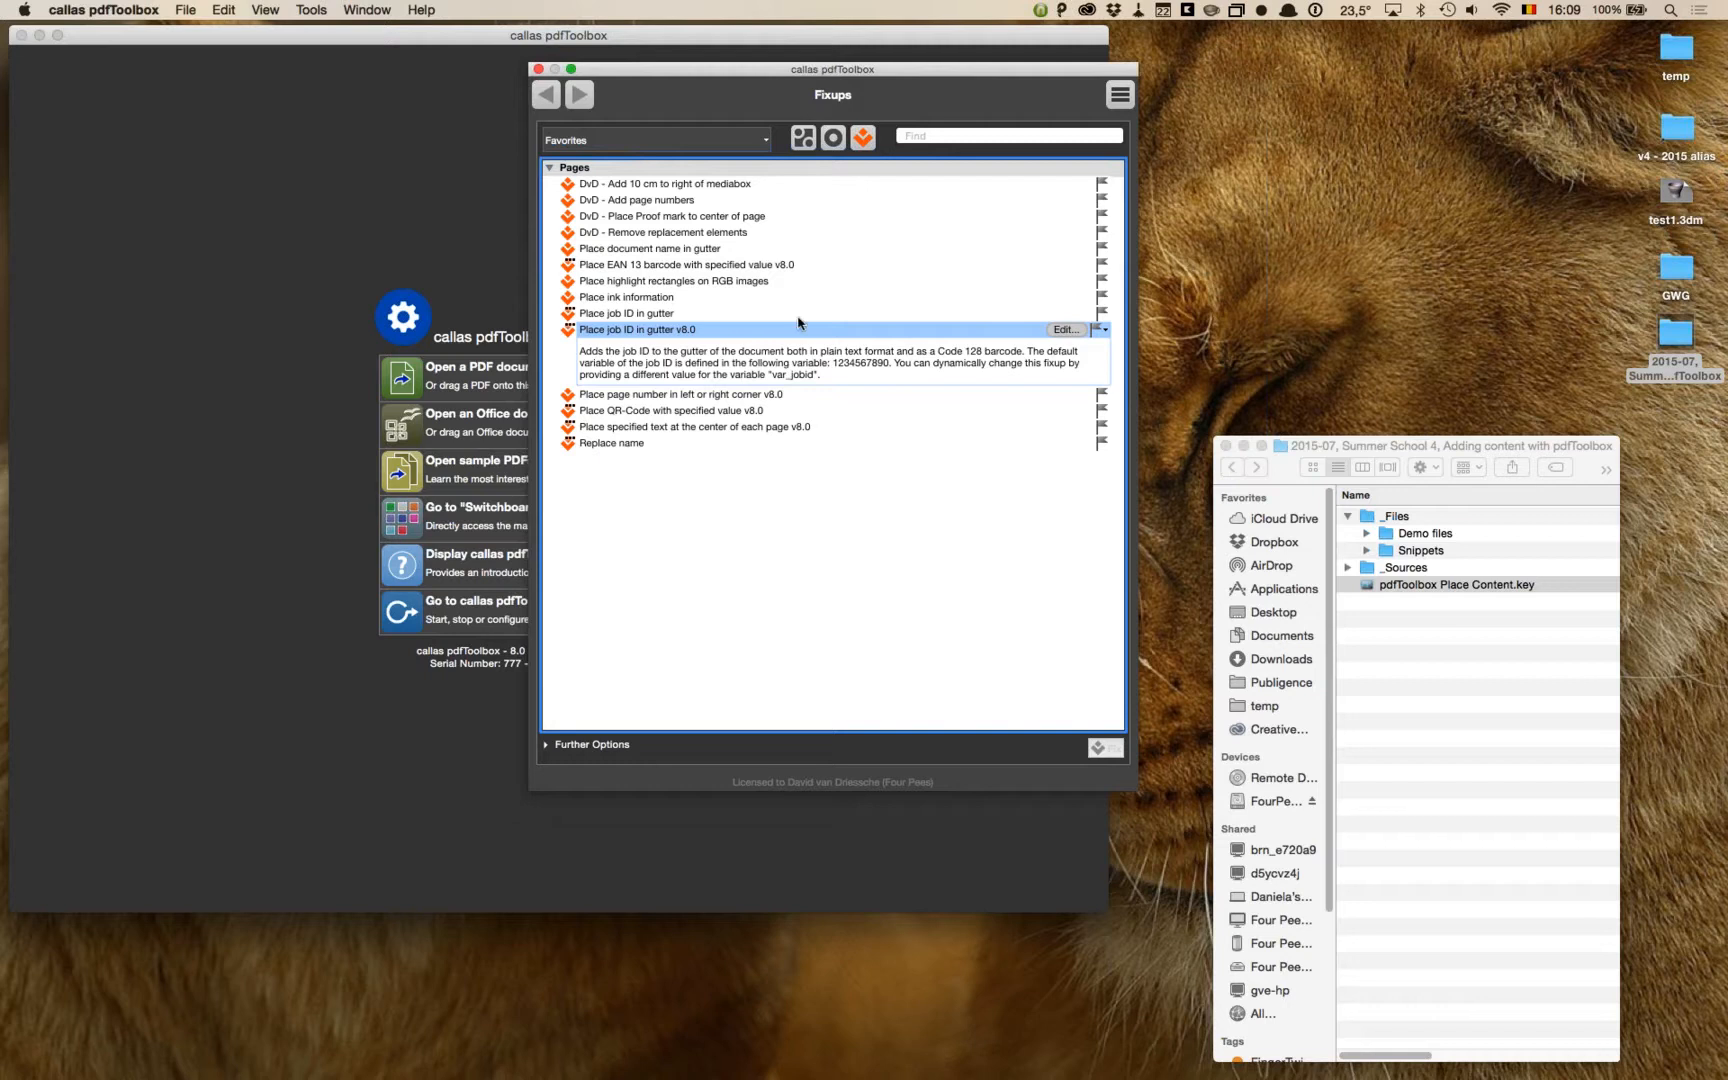
click(1120, 94)
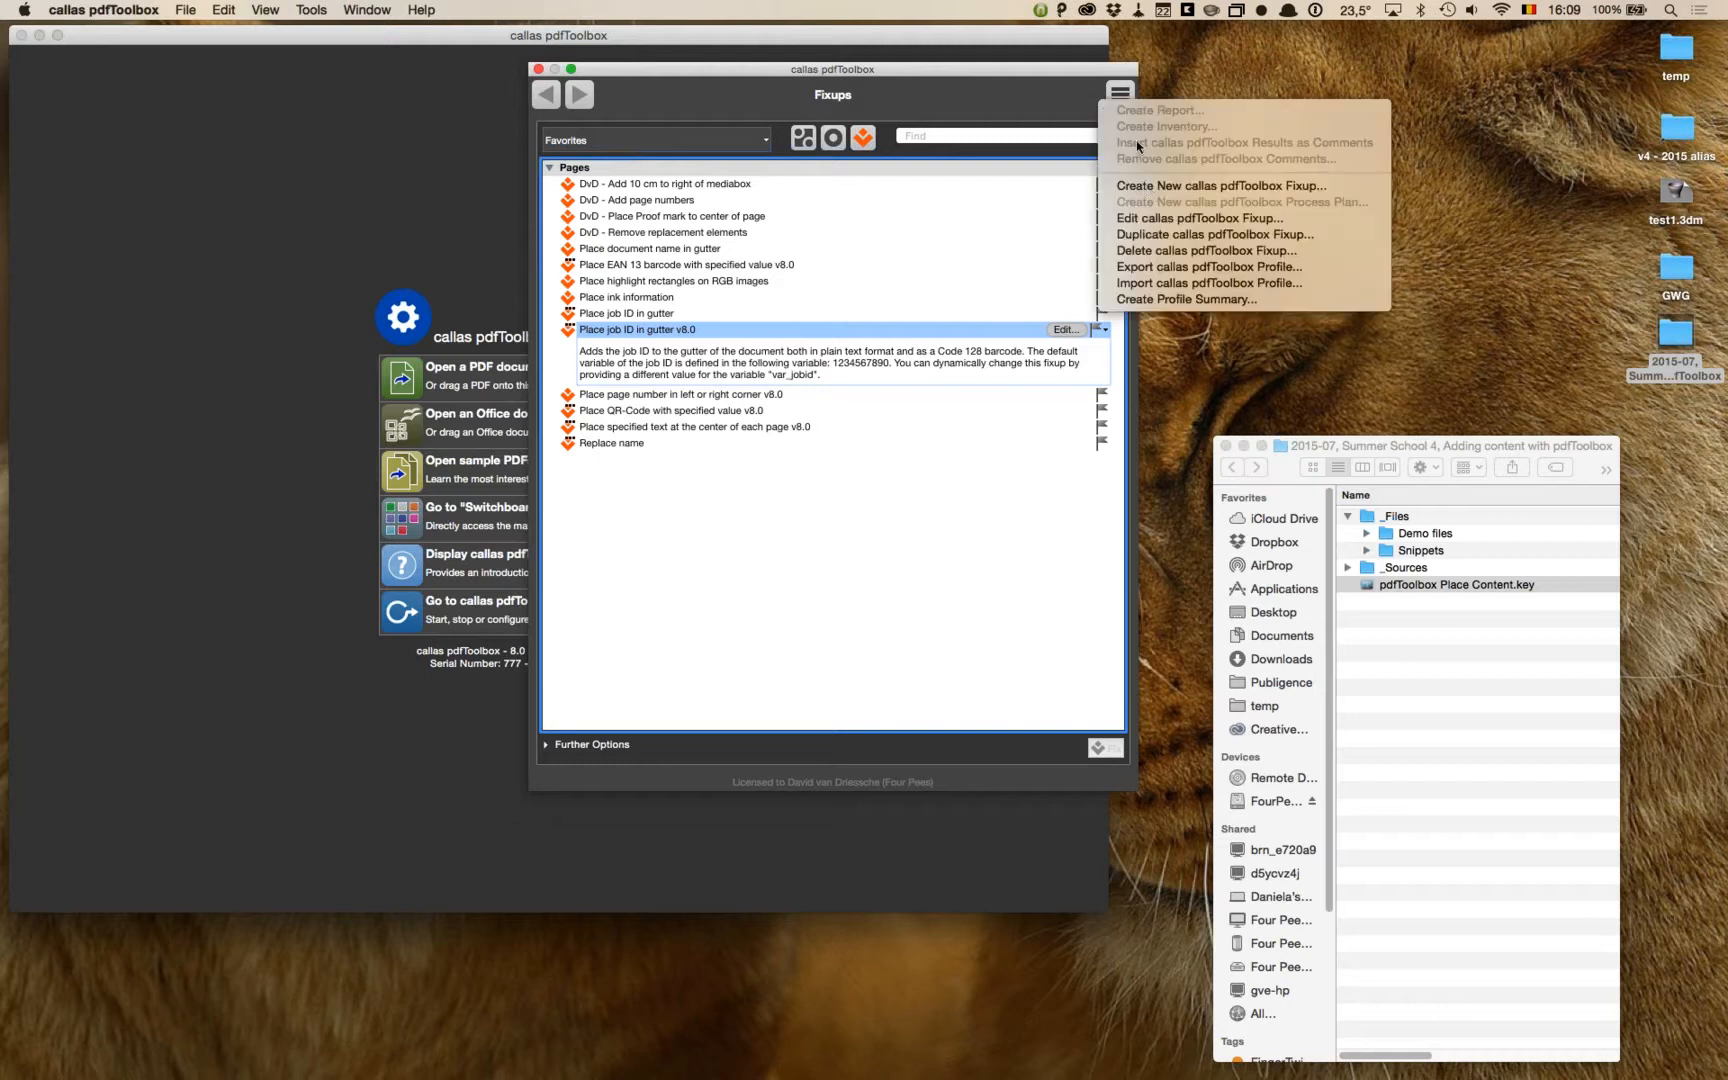
click(1157, 188)
drag(902, 118, 810, 56)
click(1088, 84)
text(place)
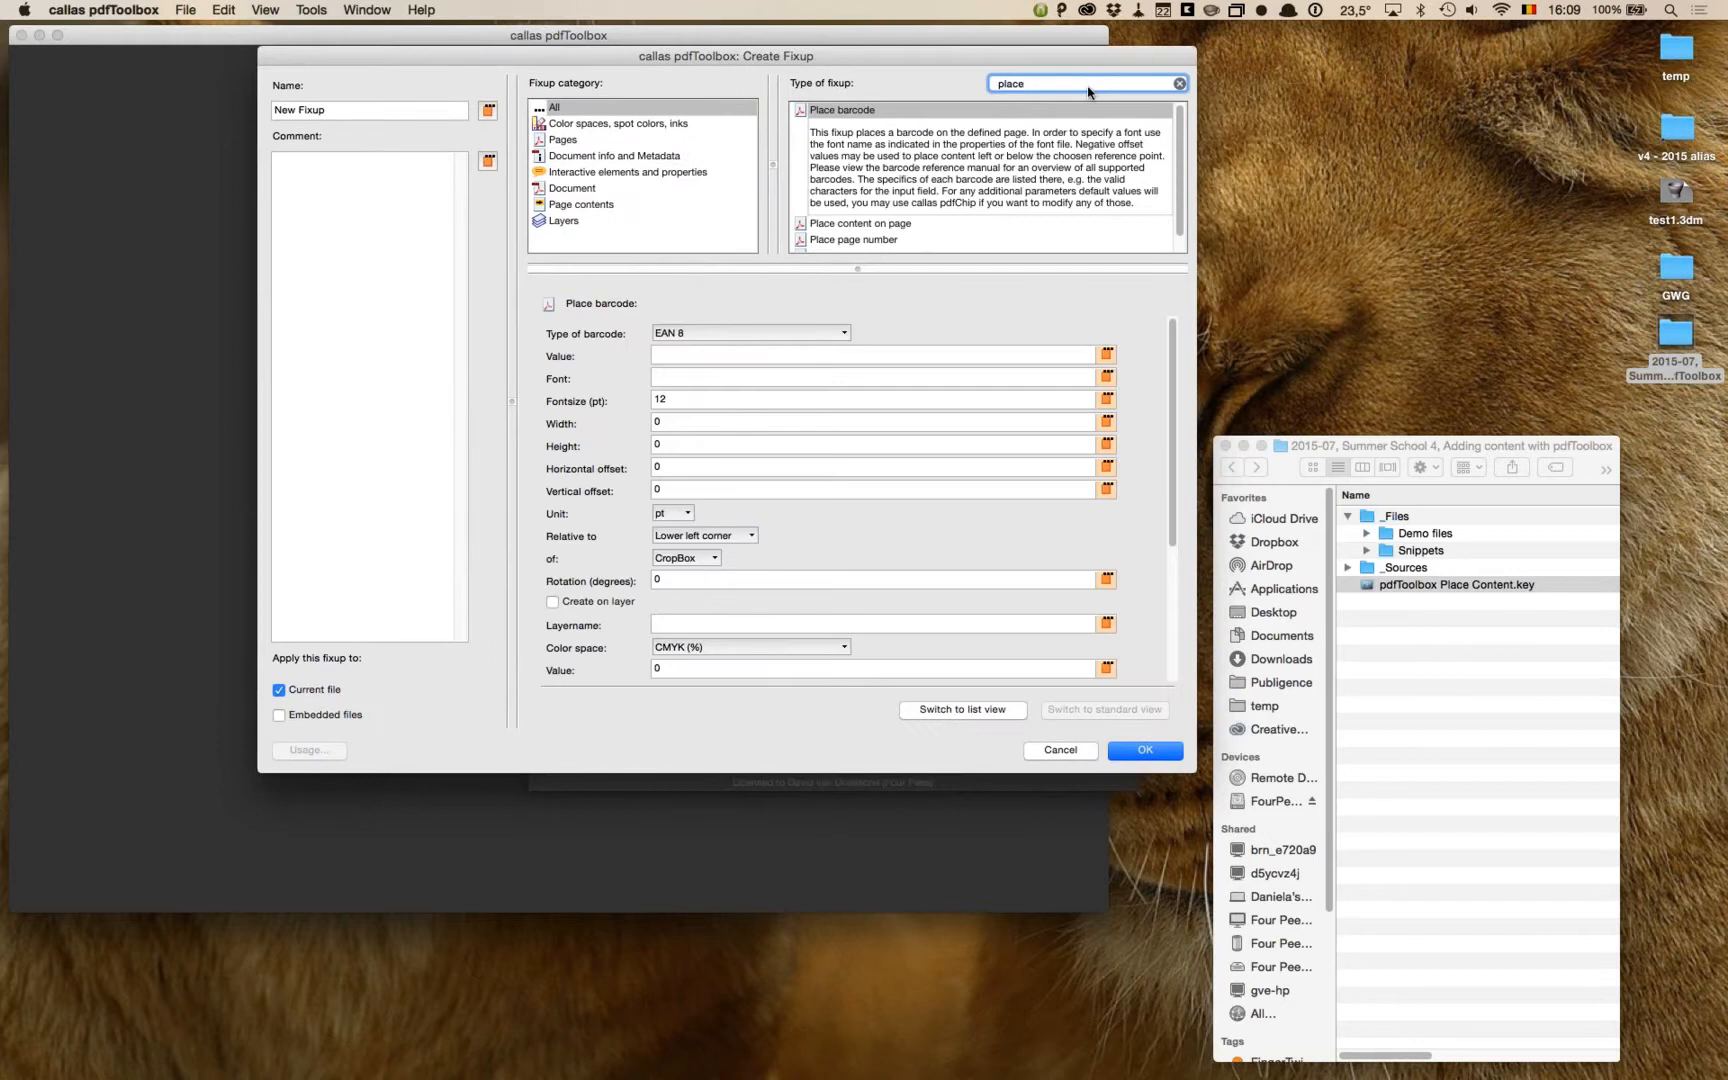
drag(1097, 268, 1096, 287)
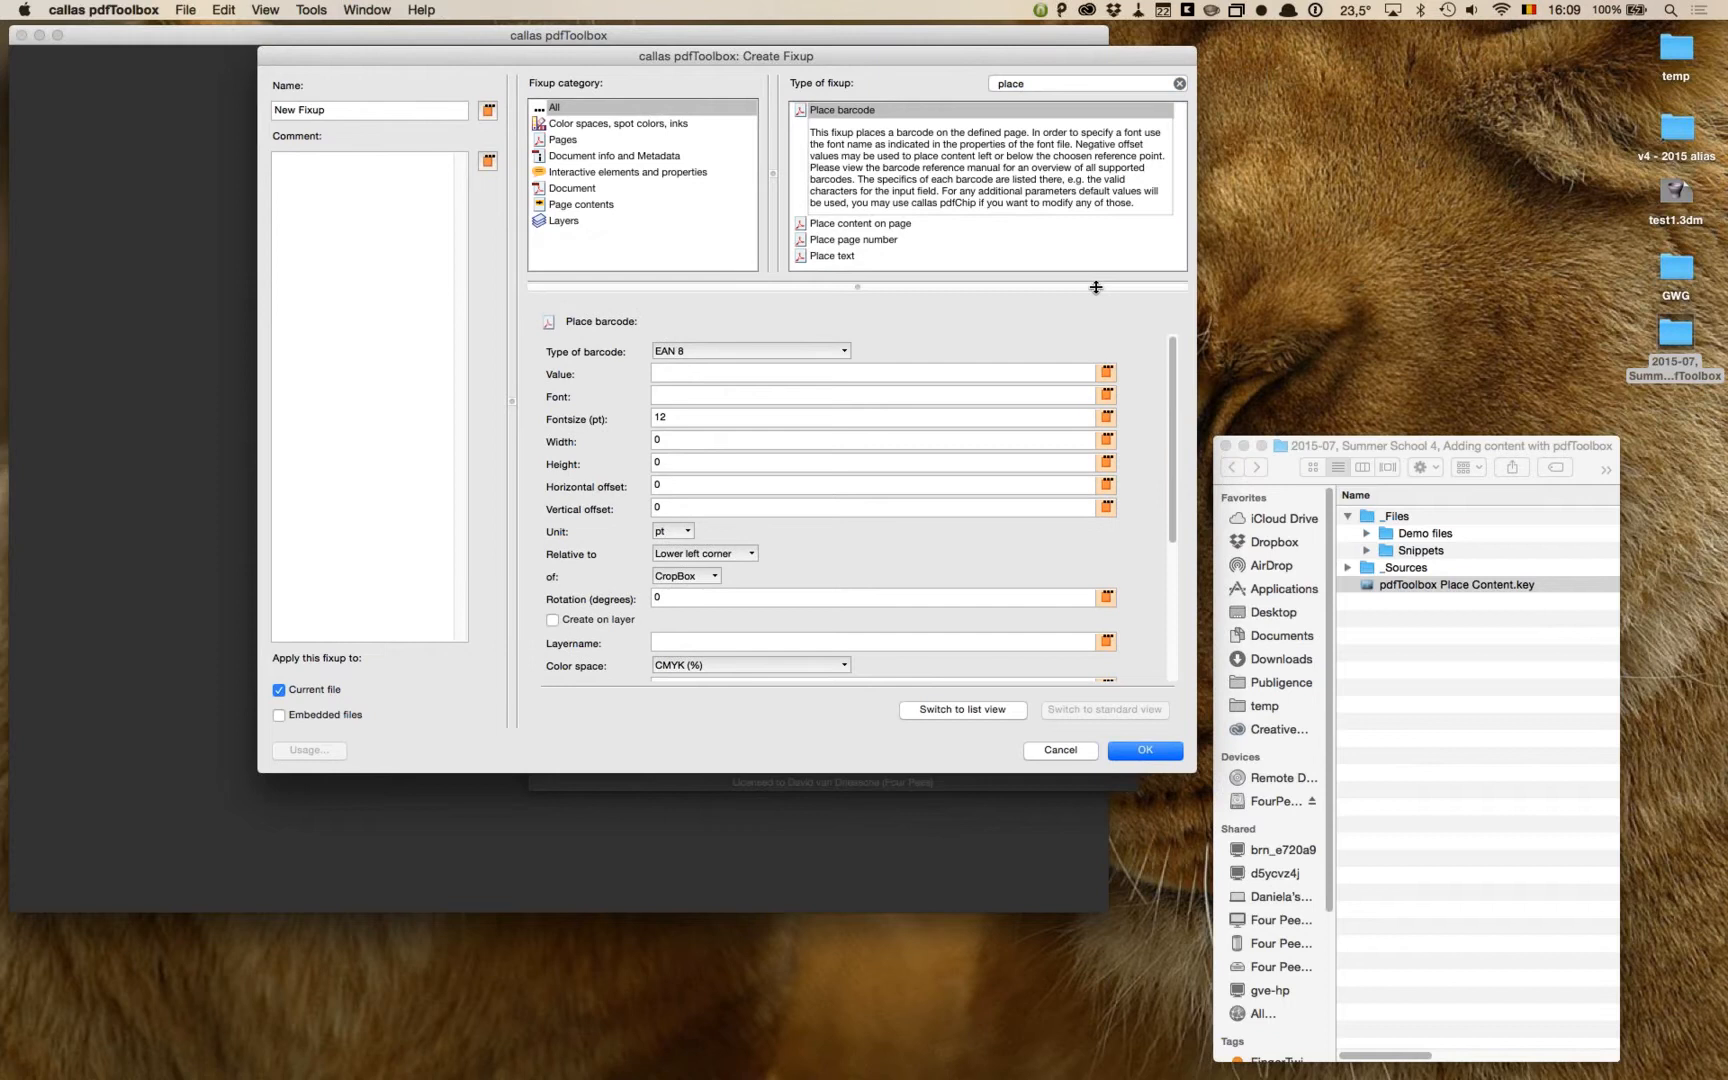
Step: Compare the available placement fixup types, choose Place text, and enlarge the dialog to show all its settings
click(849, 257)
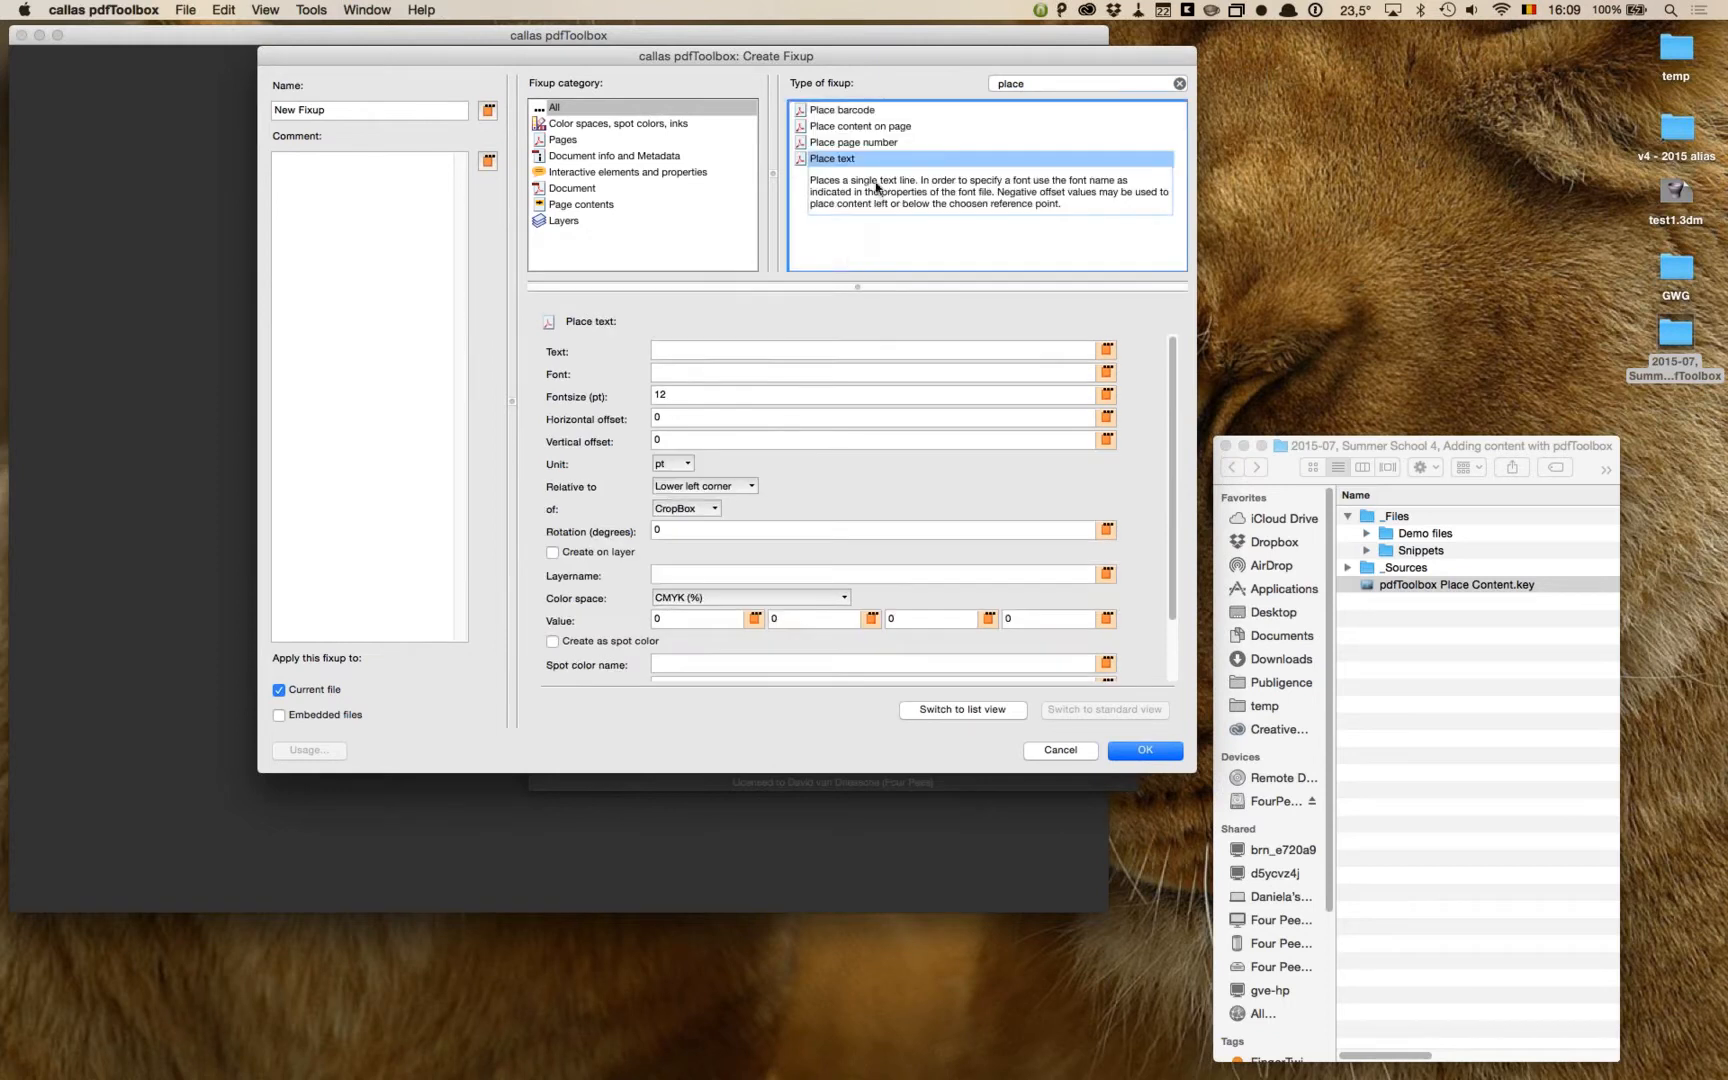
click(877, 143)
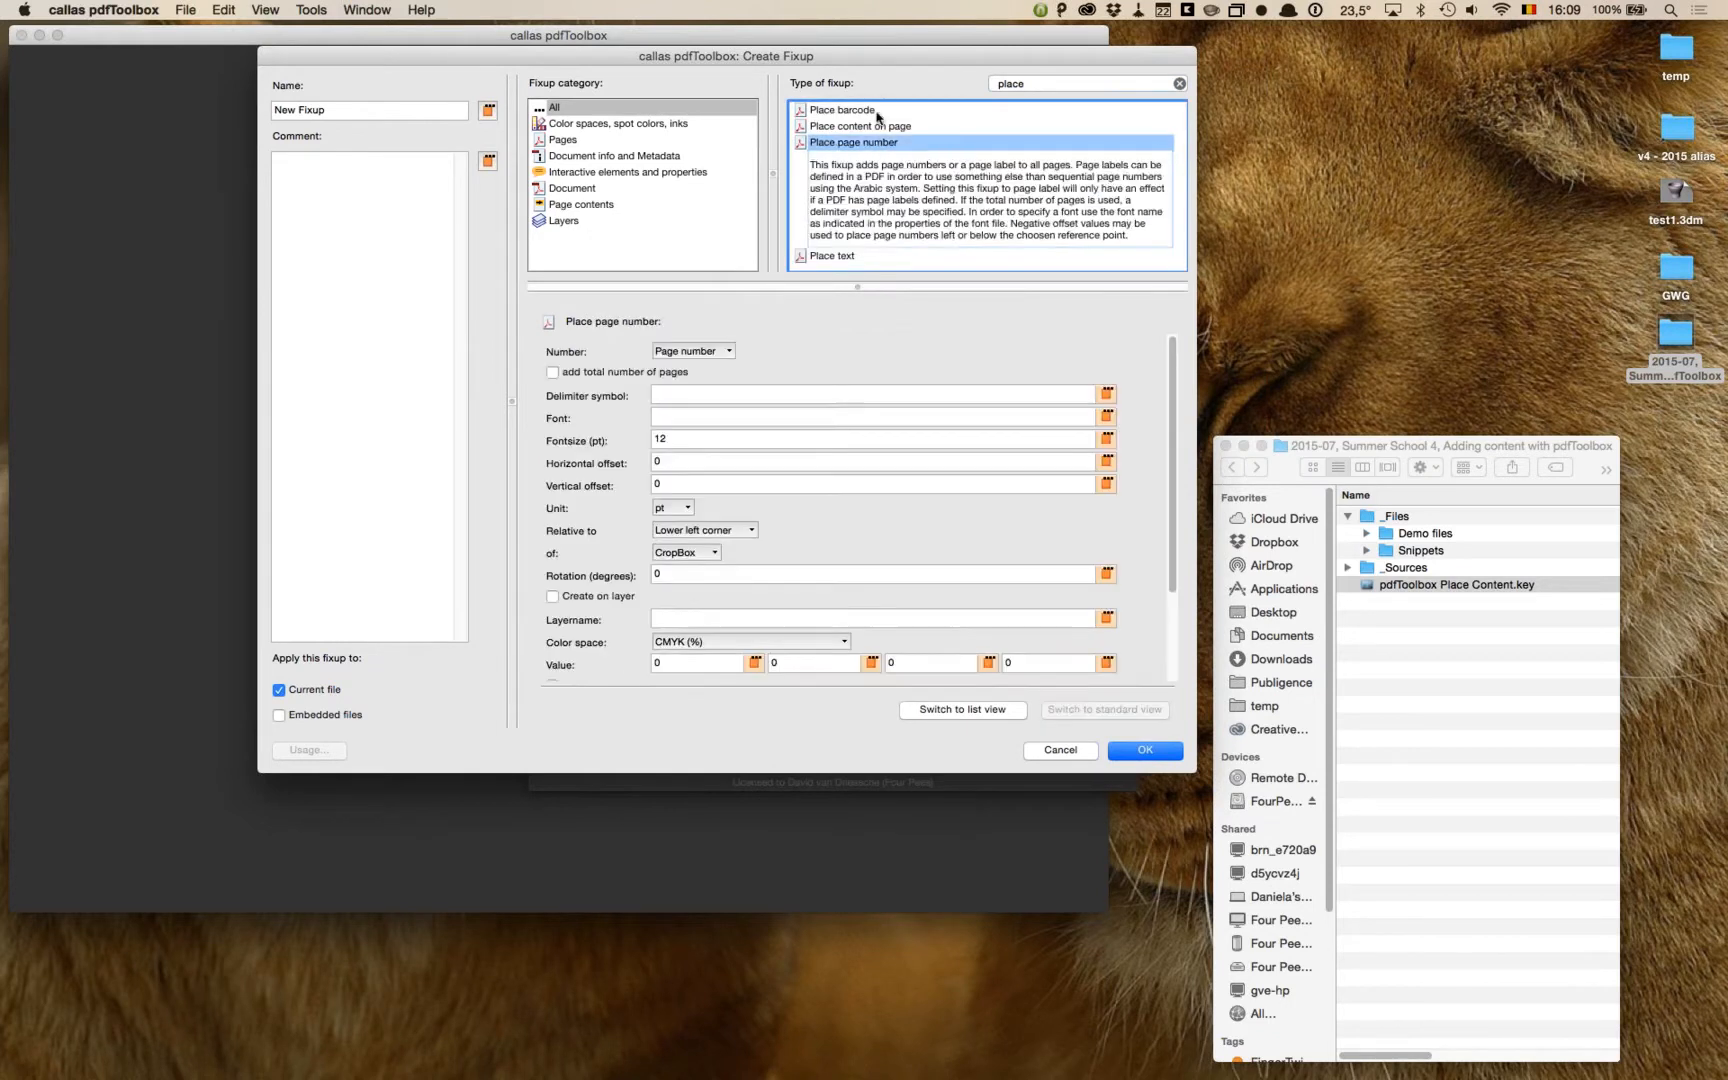
click(877, 112)
click(877, 224)
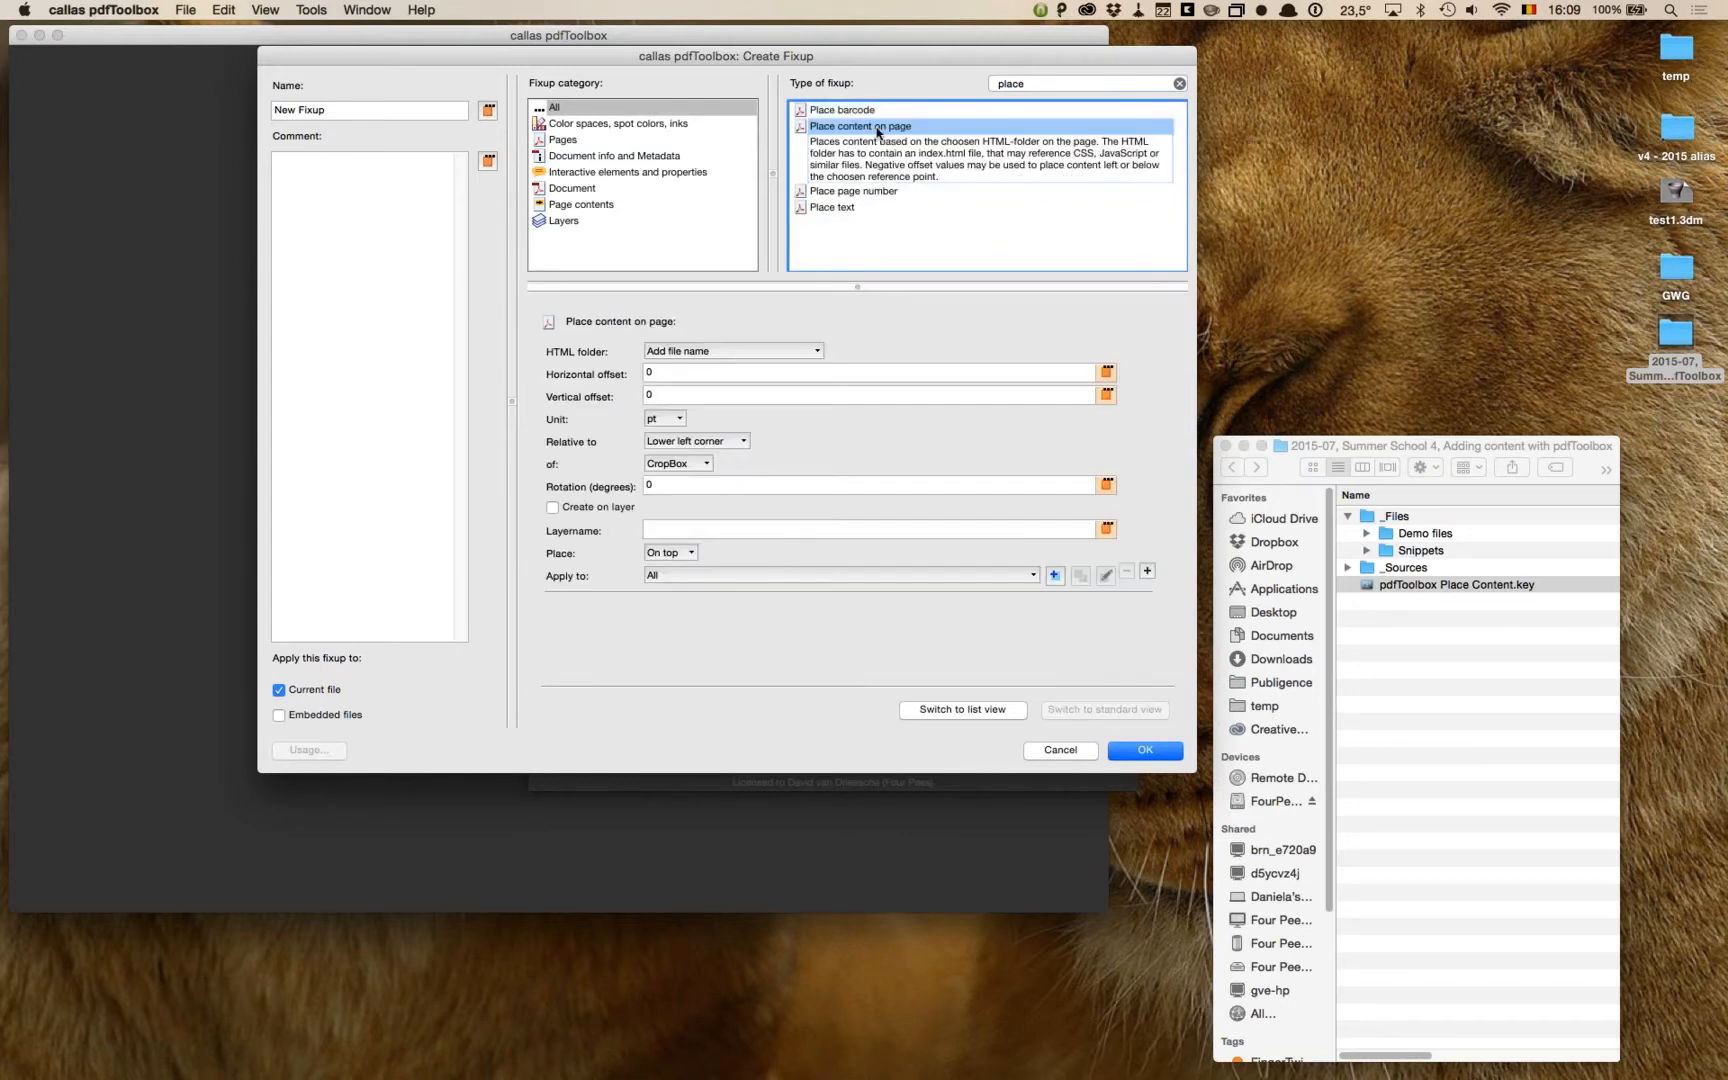
click(877, 207)
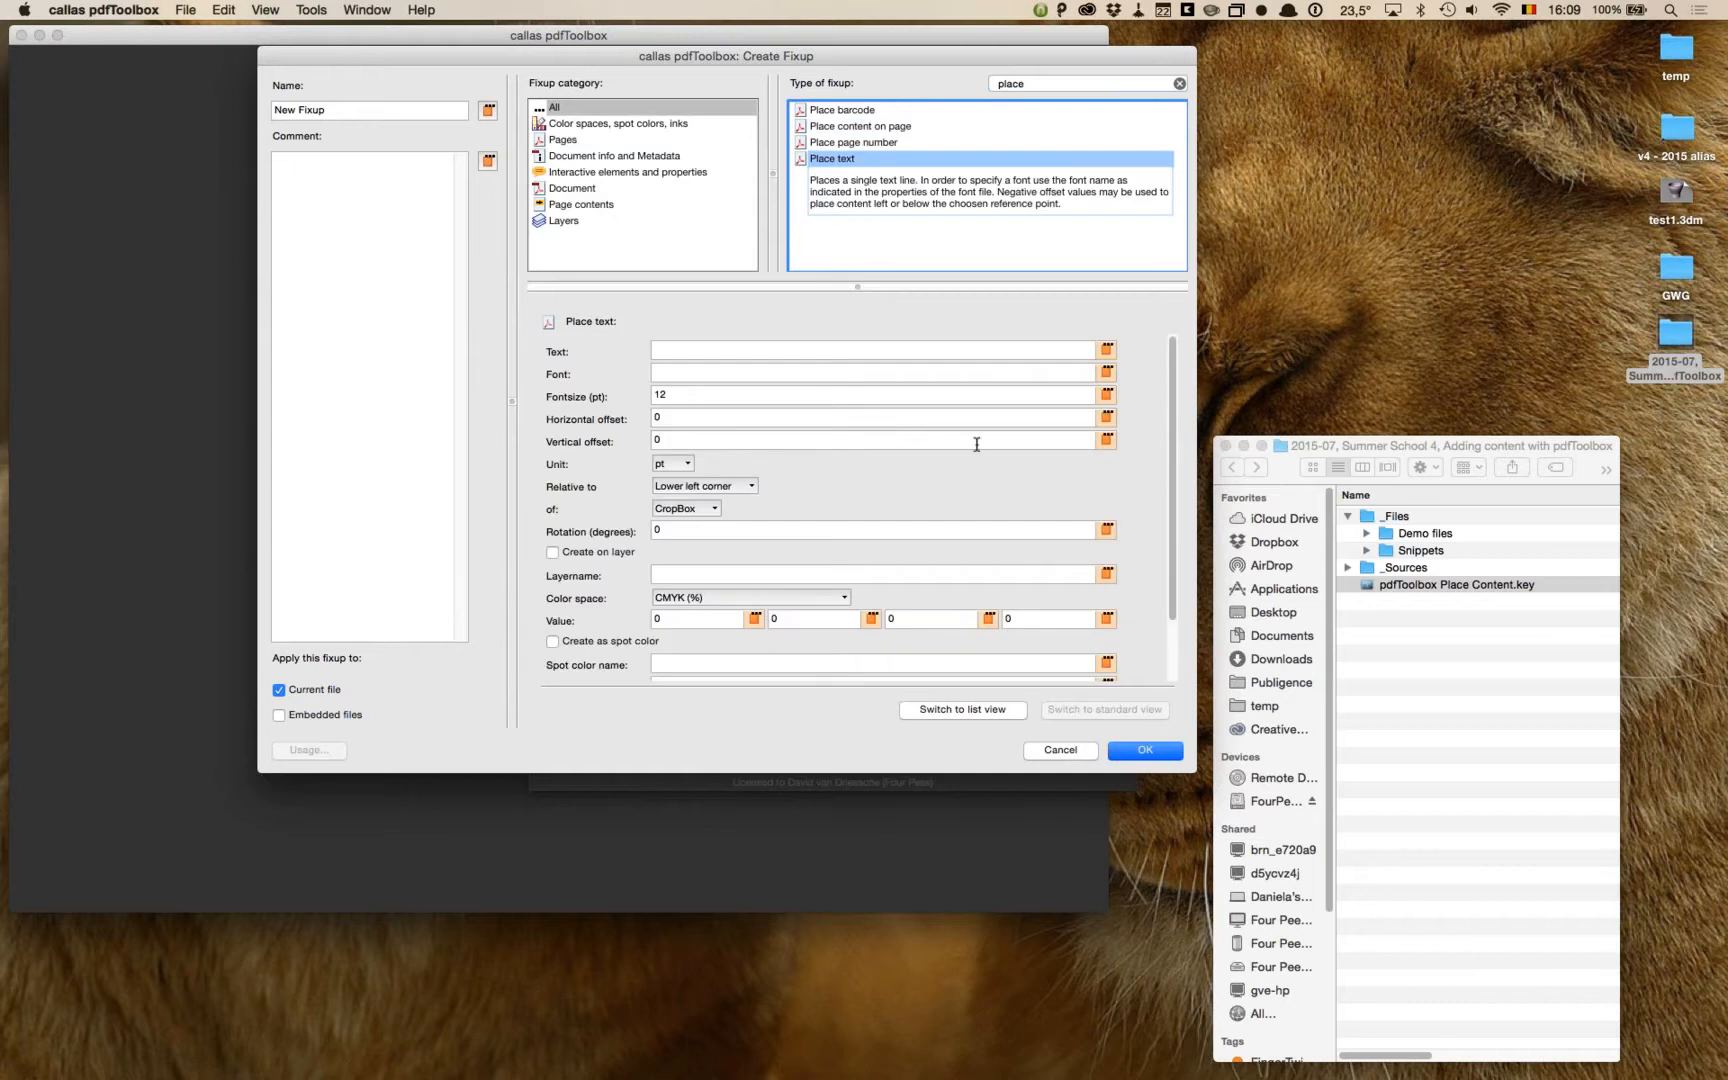
drag(1196, 771, 1262, 960)
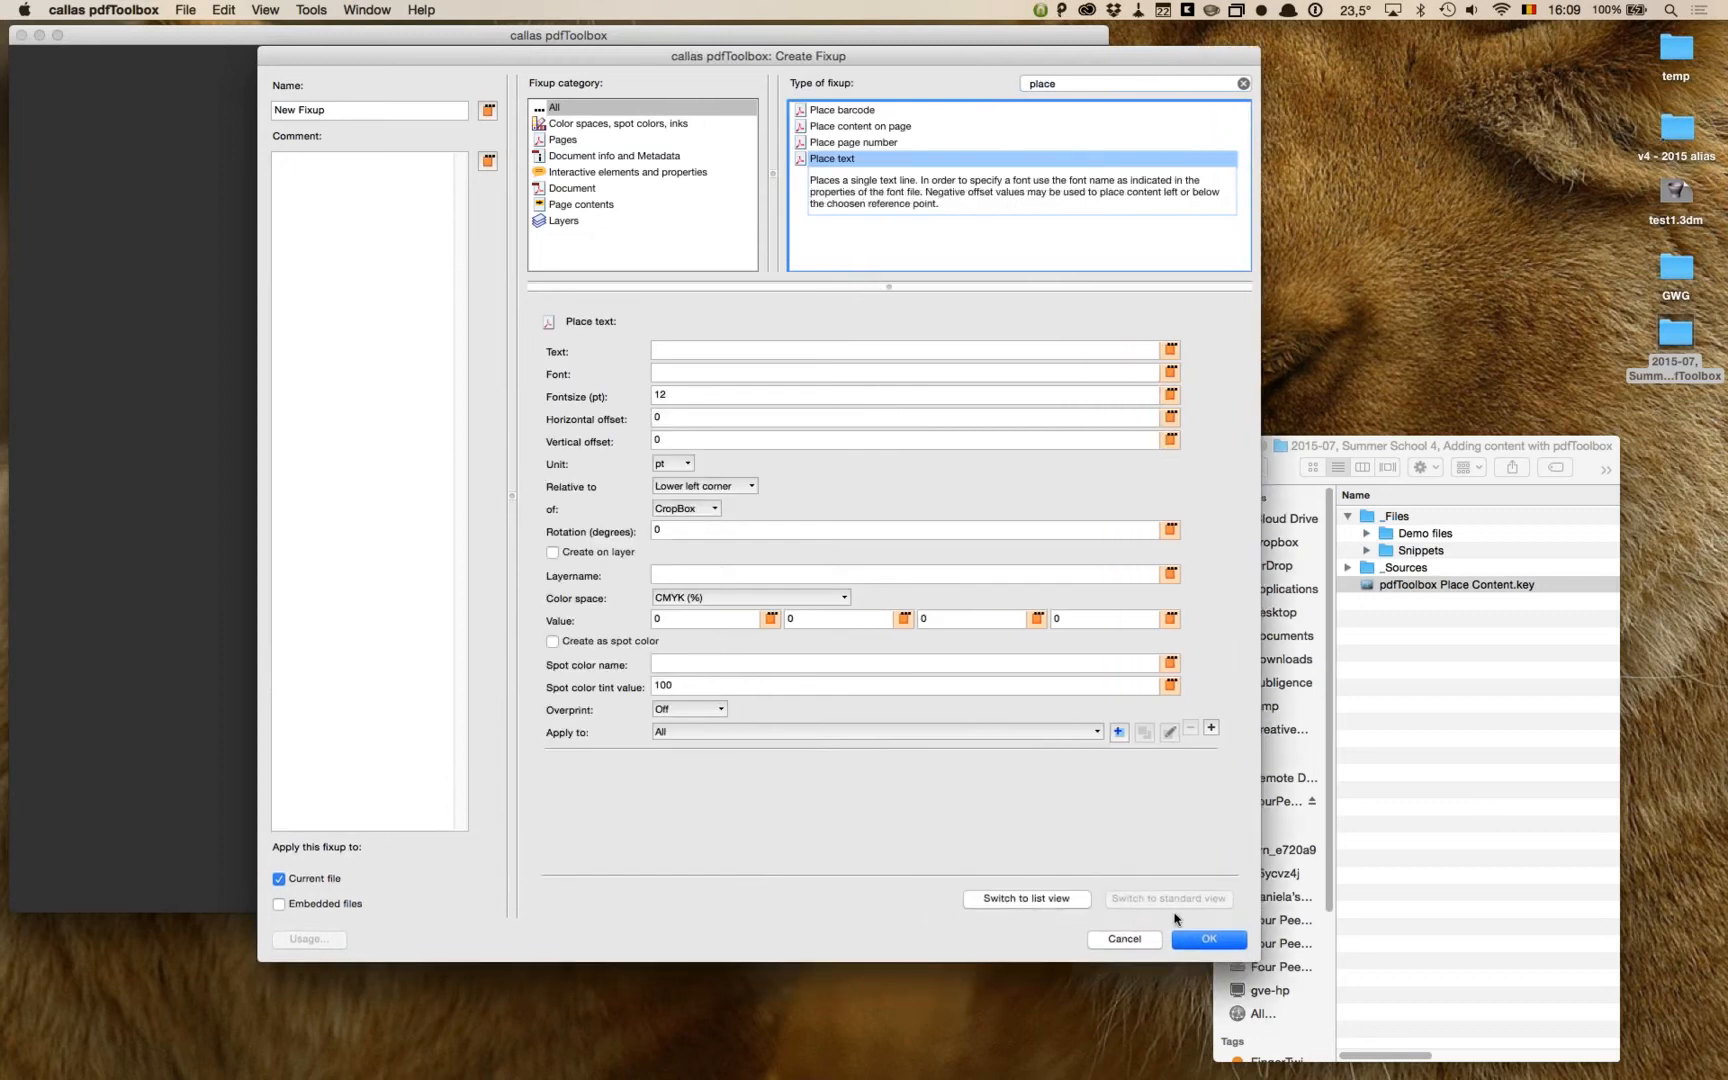
Step: Go through the font, size, offset and reference point settings, and set the reference box to TrimBox
click(759, 379)
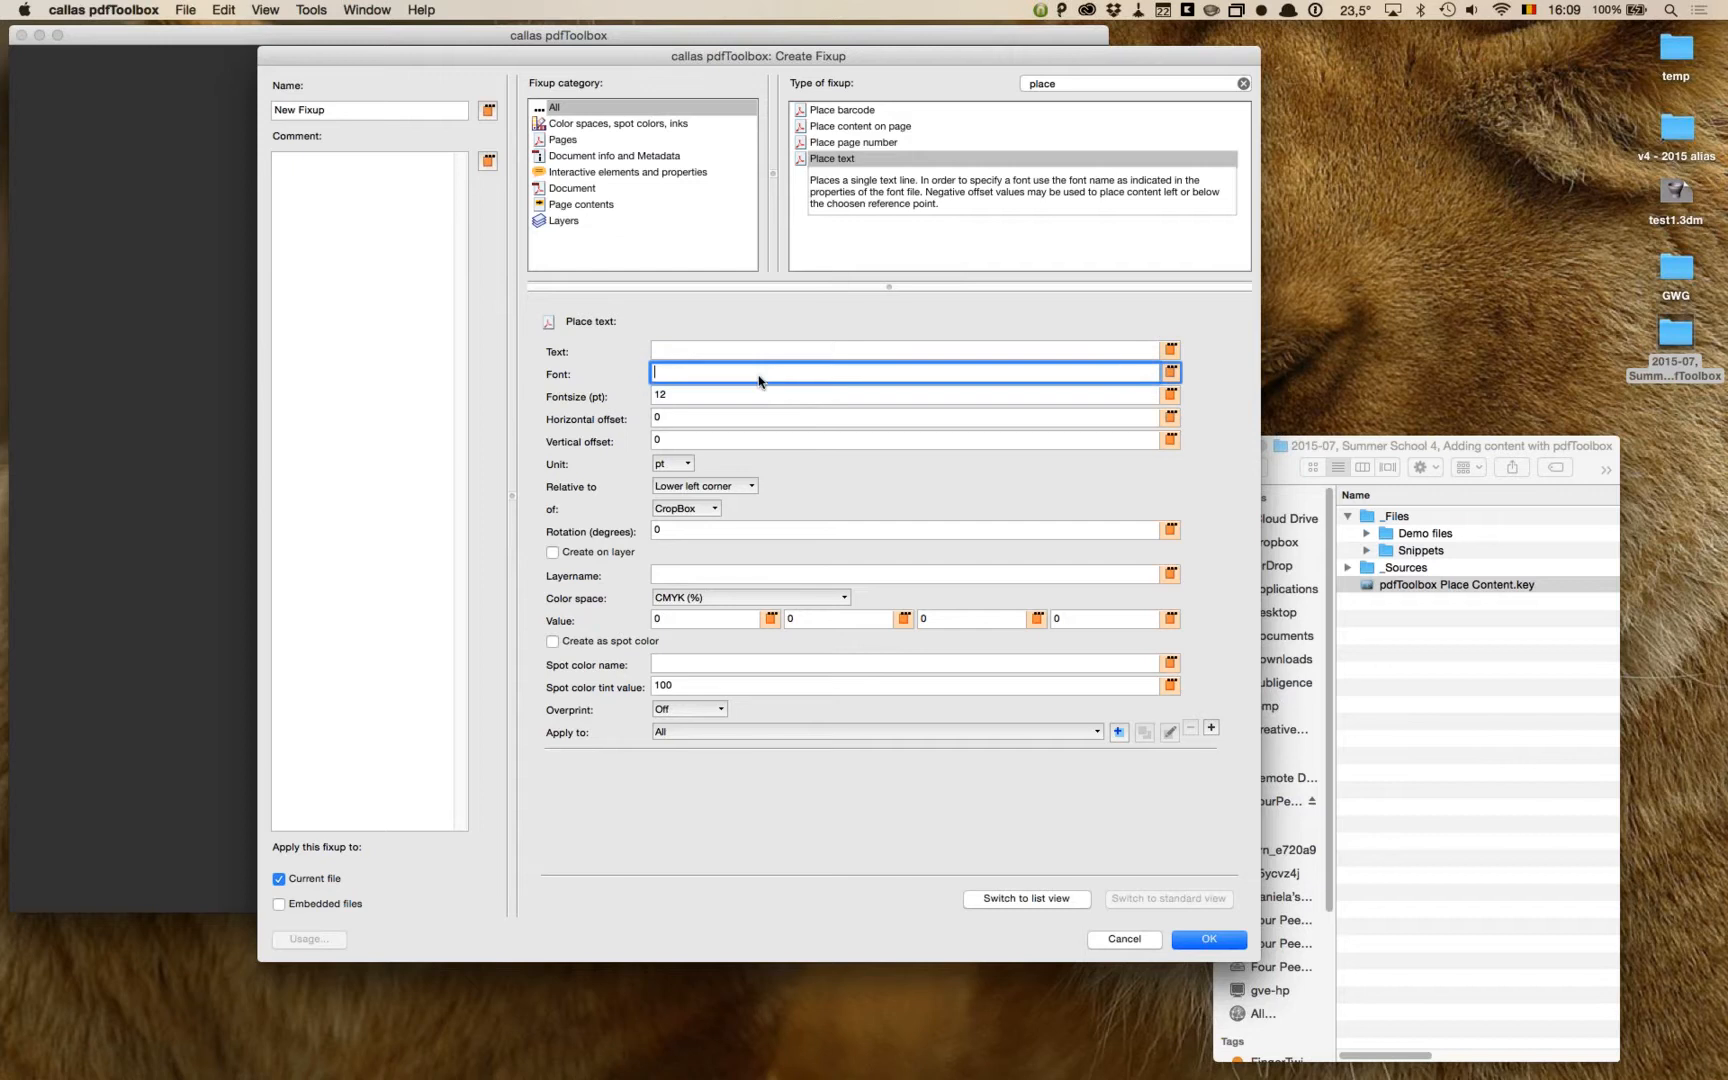
click(731, 394)
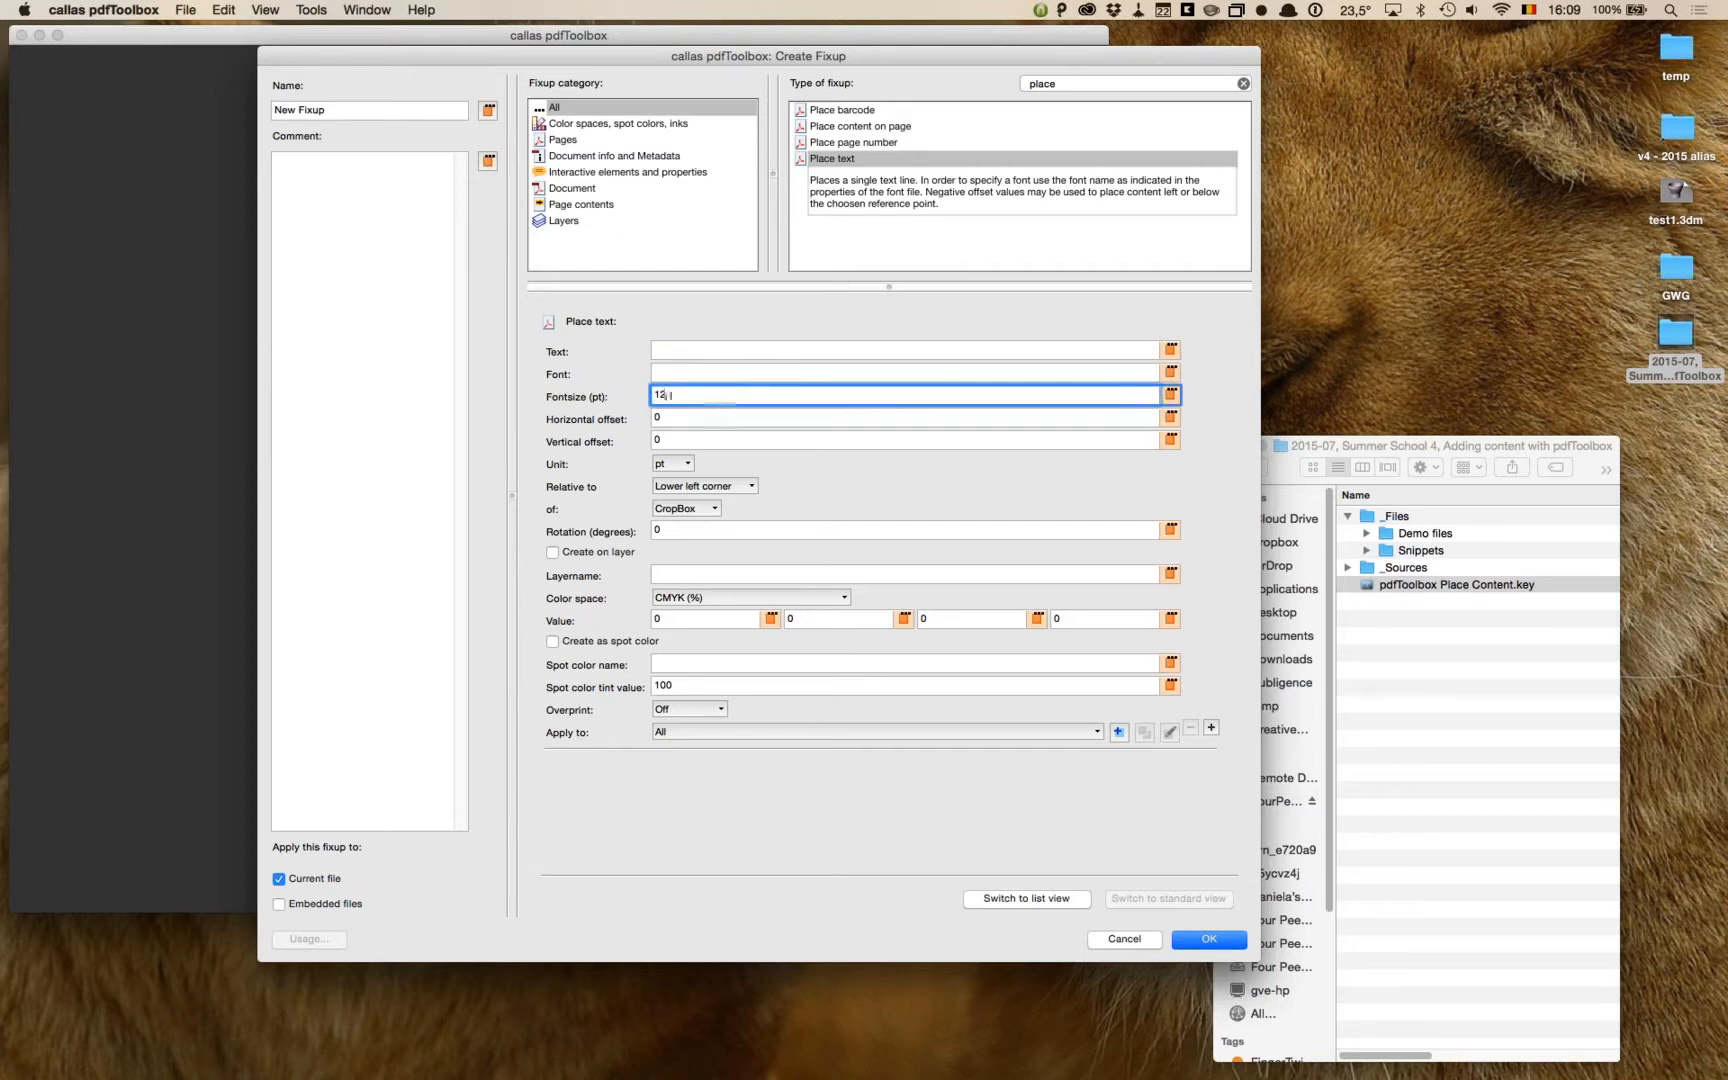
click(668, 419)
click(666, 441)
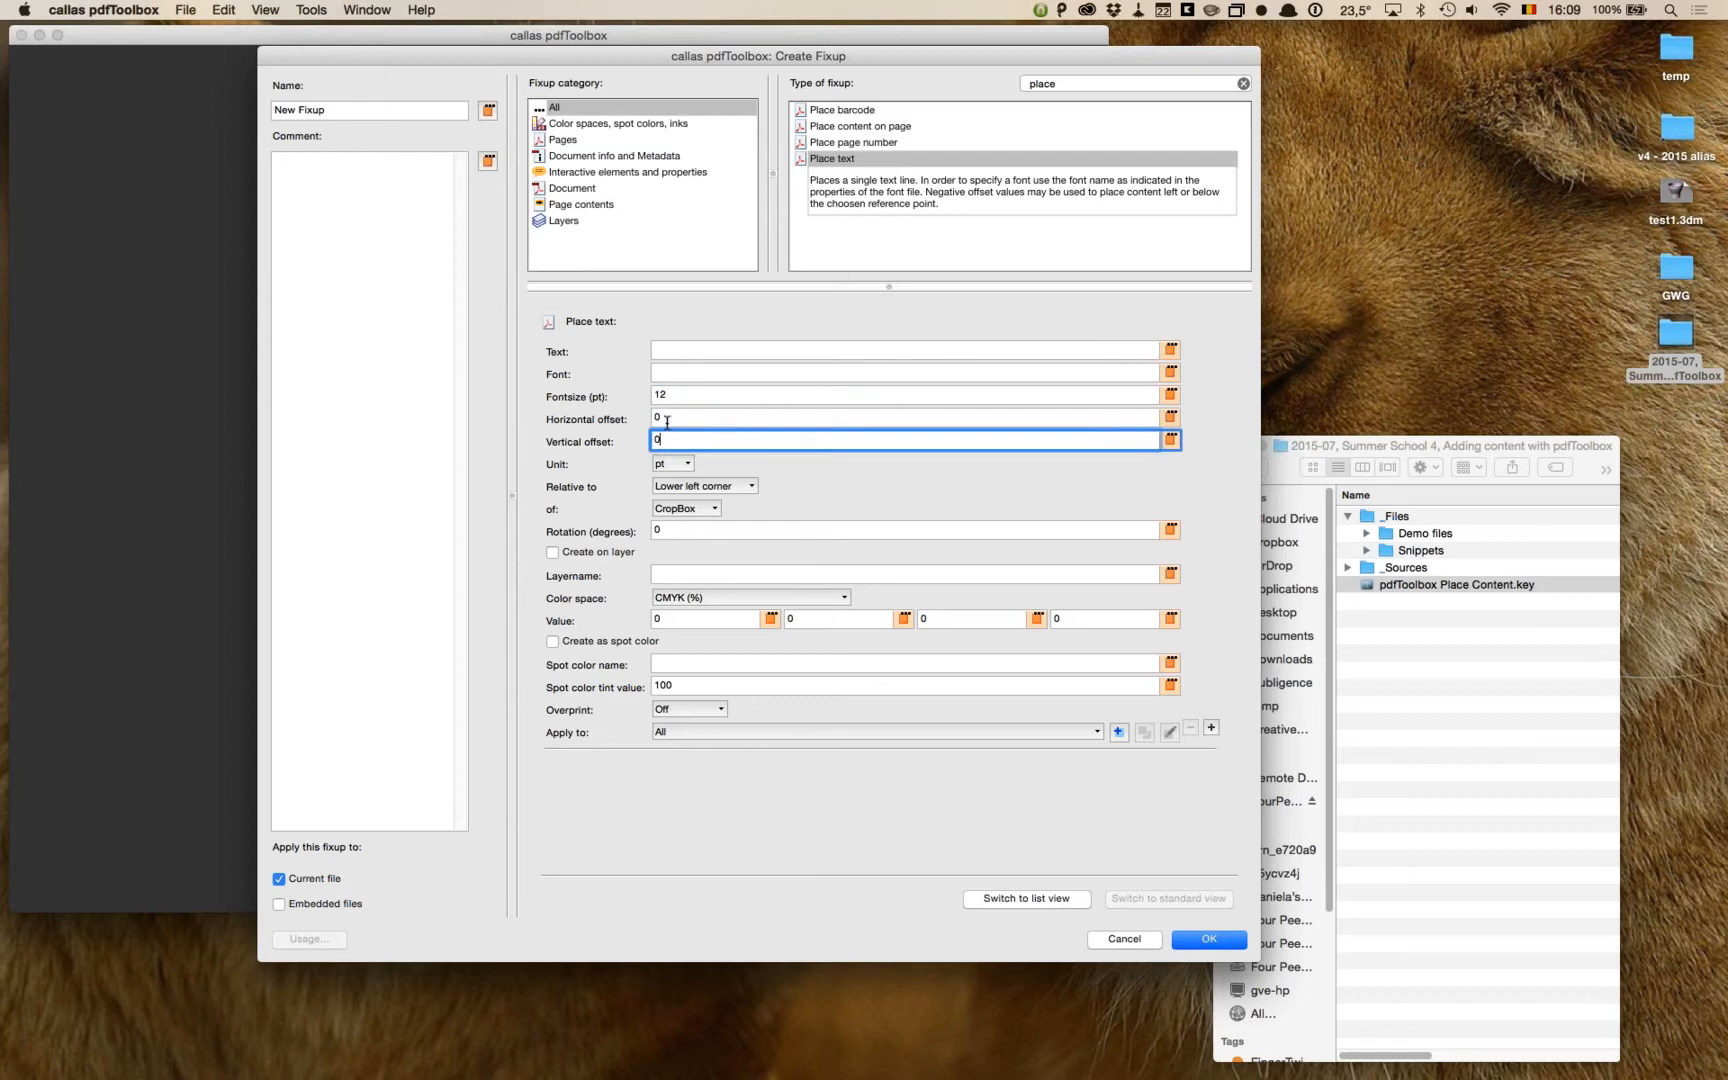
click(744, 489)
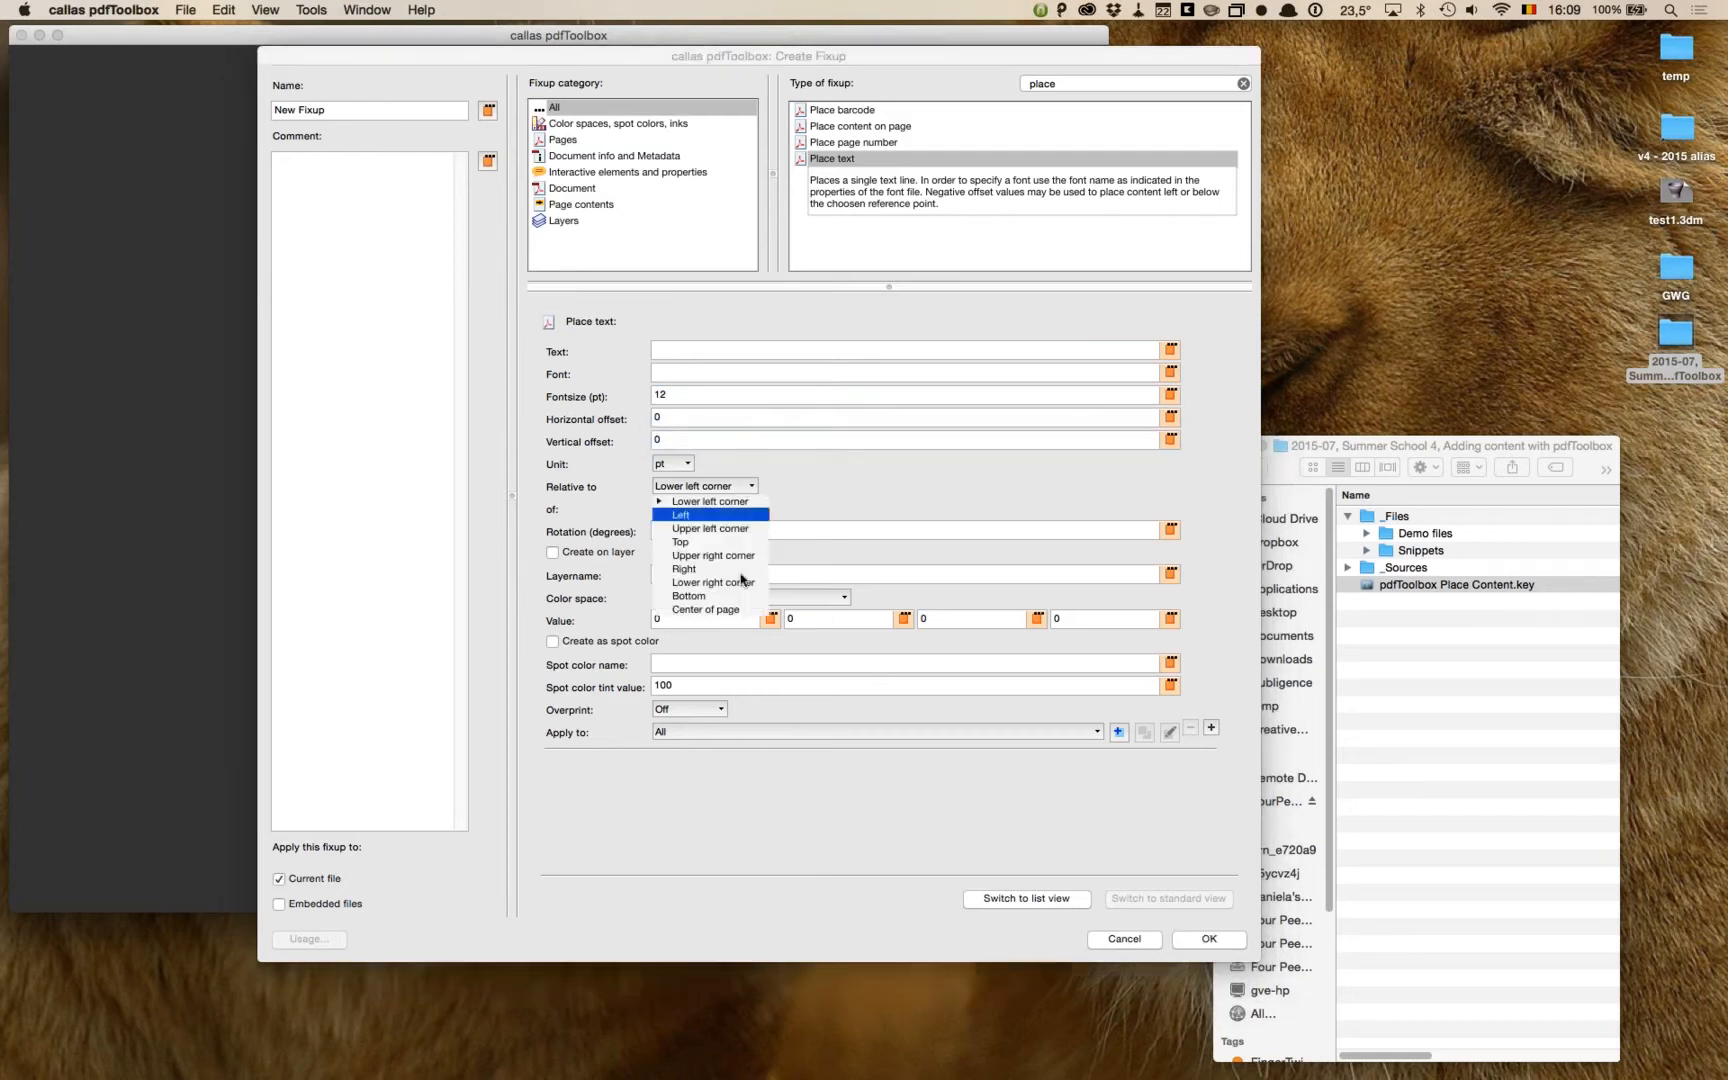
click(731, 510)
click(705, 512)
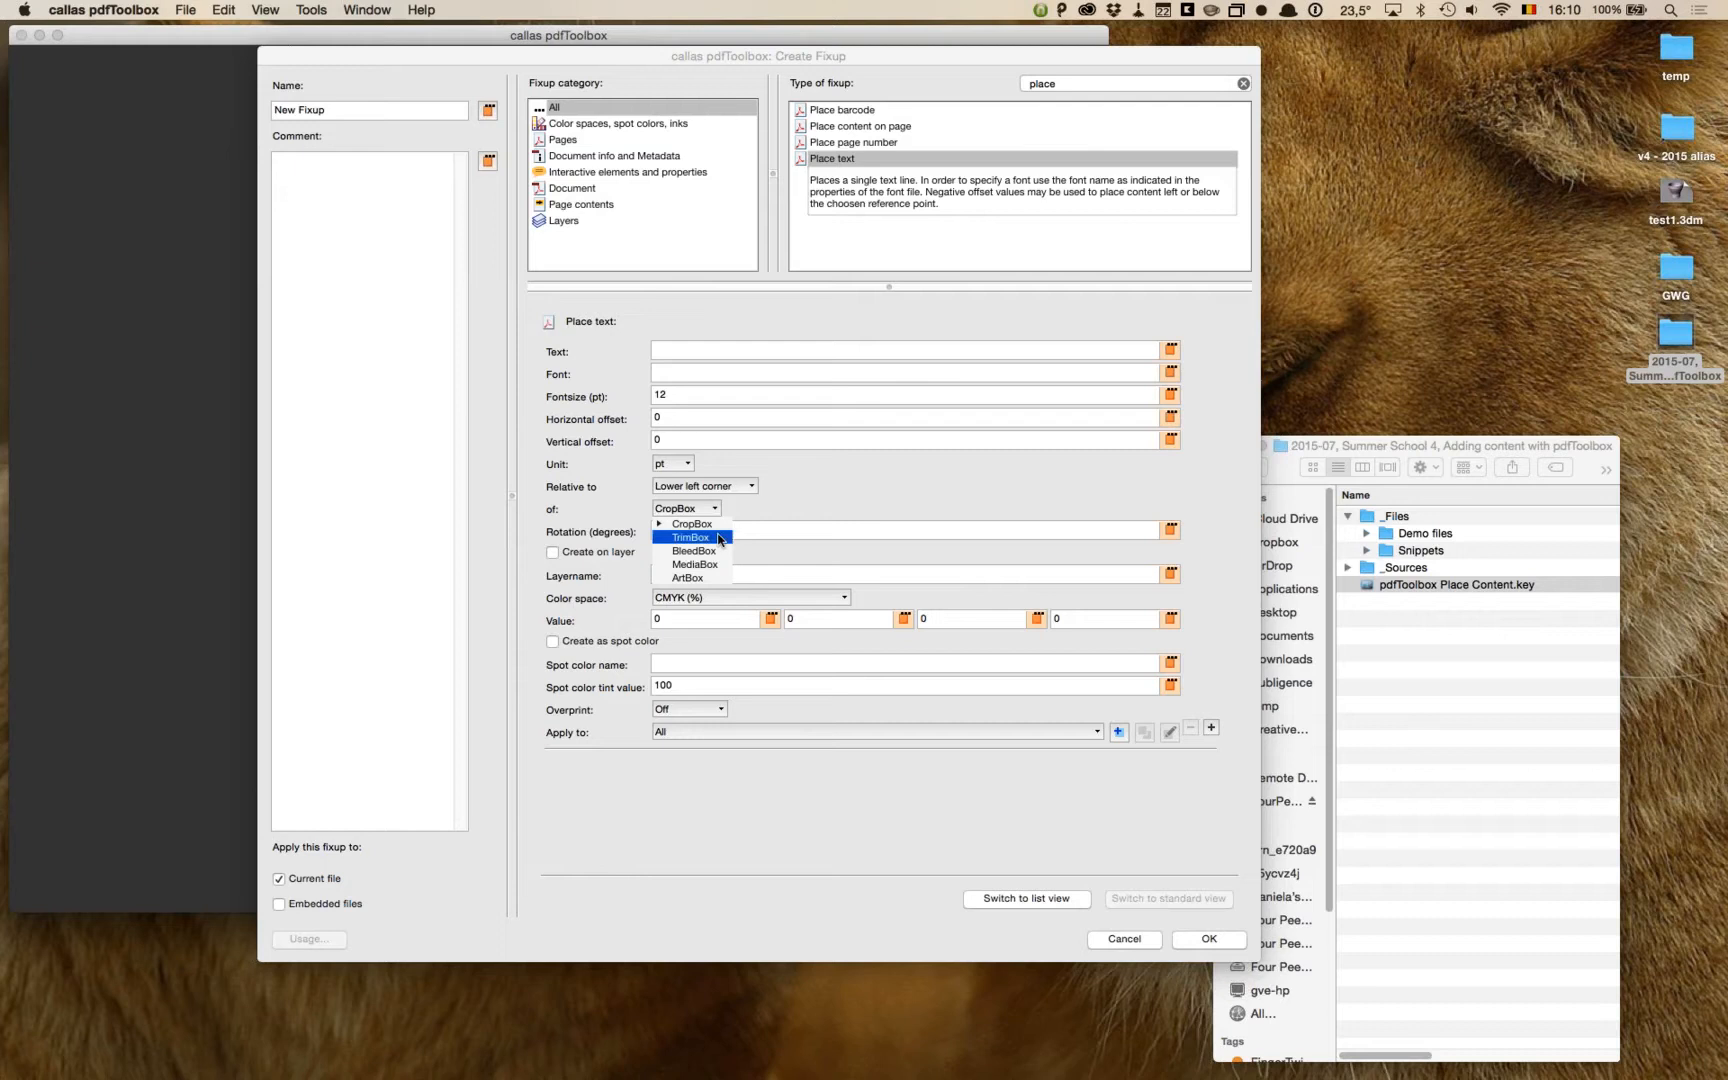
click(718, 539)
Step: Browse the reference point options for the placed text and keep Lower left corner
click(736, 487)
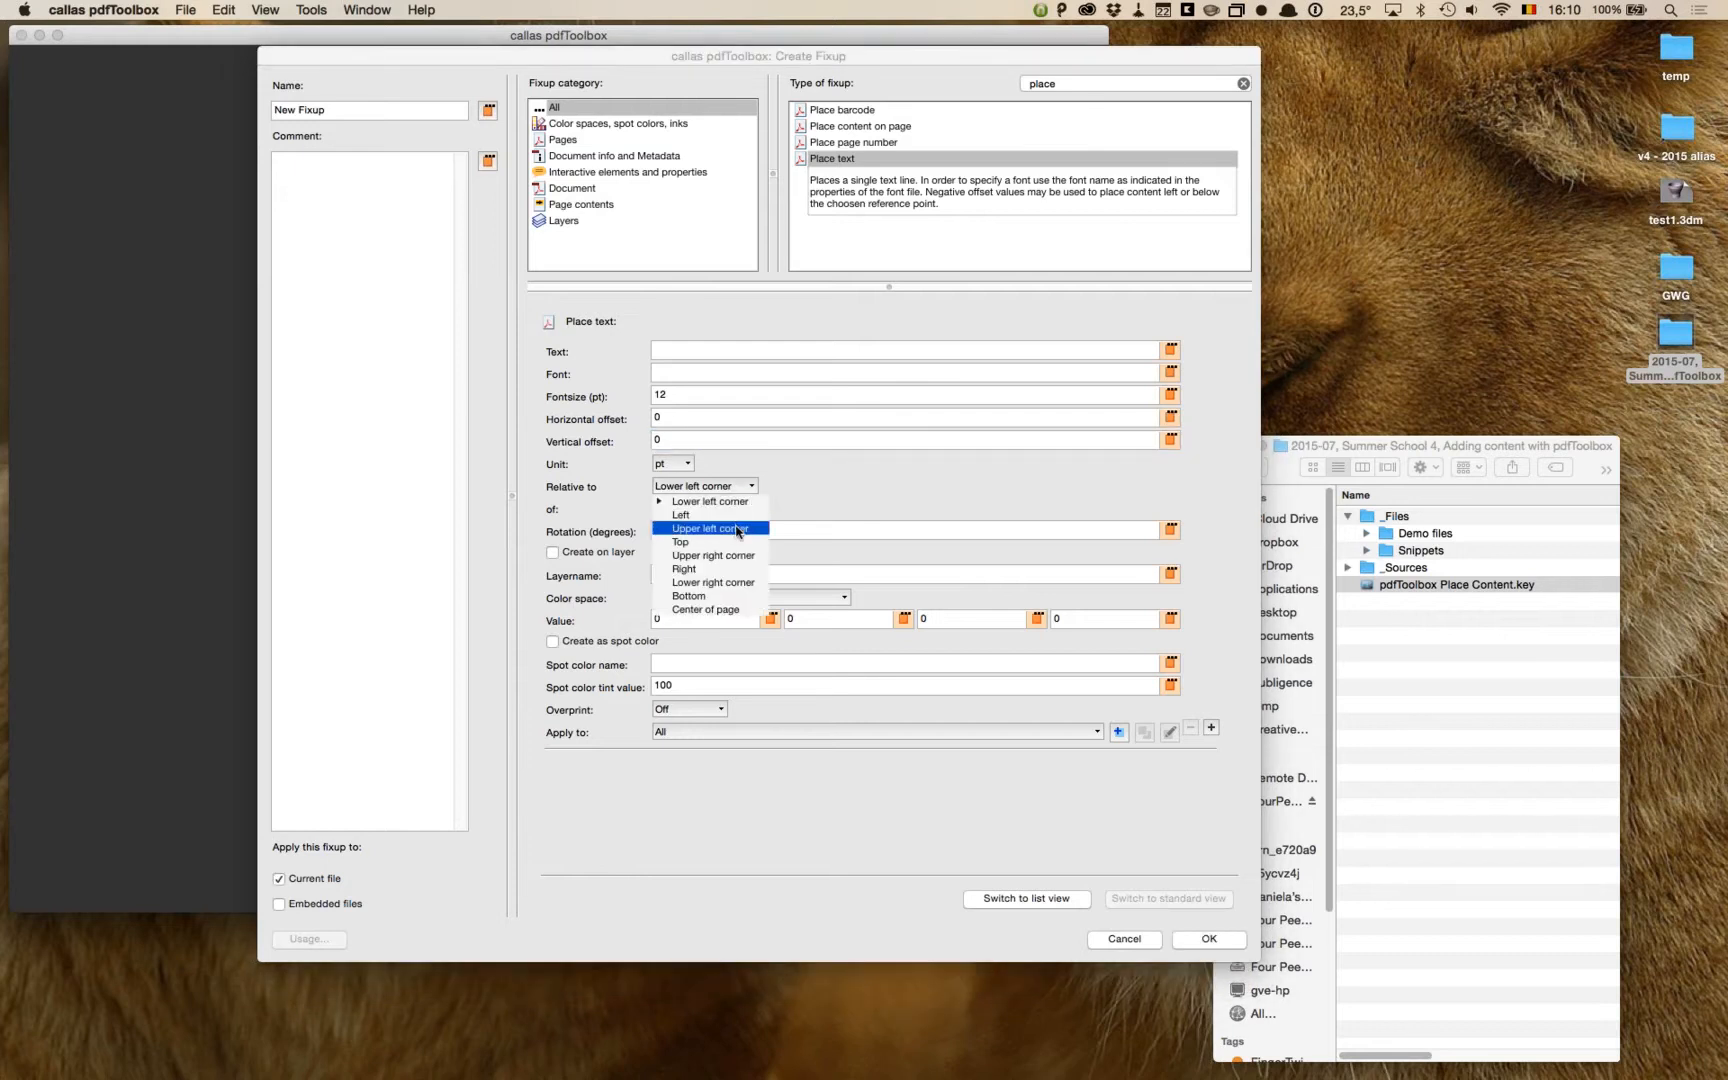
key(Down)
key(Down)
key(Down)
key(Down)
key(Down)
key(Up)
key(Up)
click(738, 503)
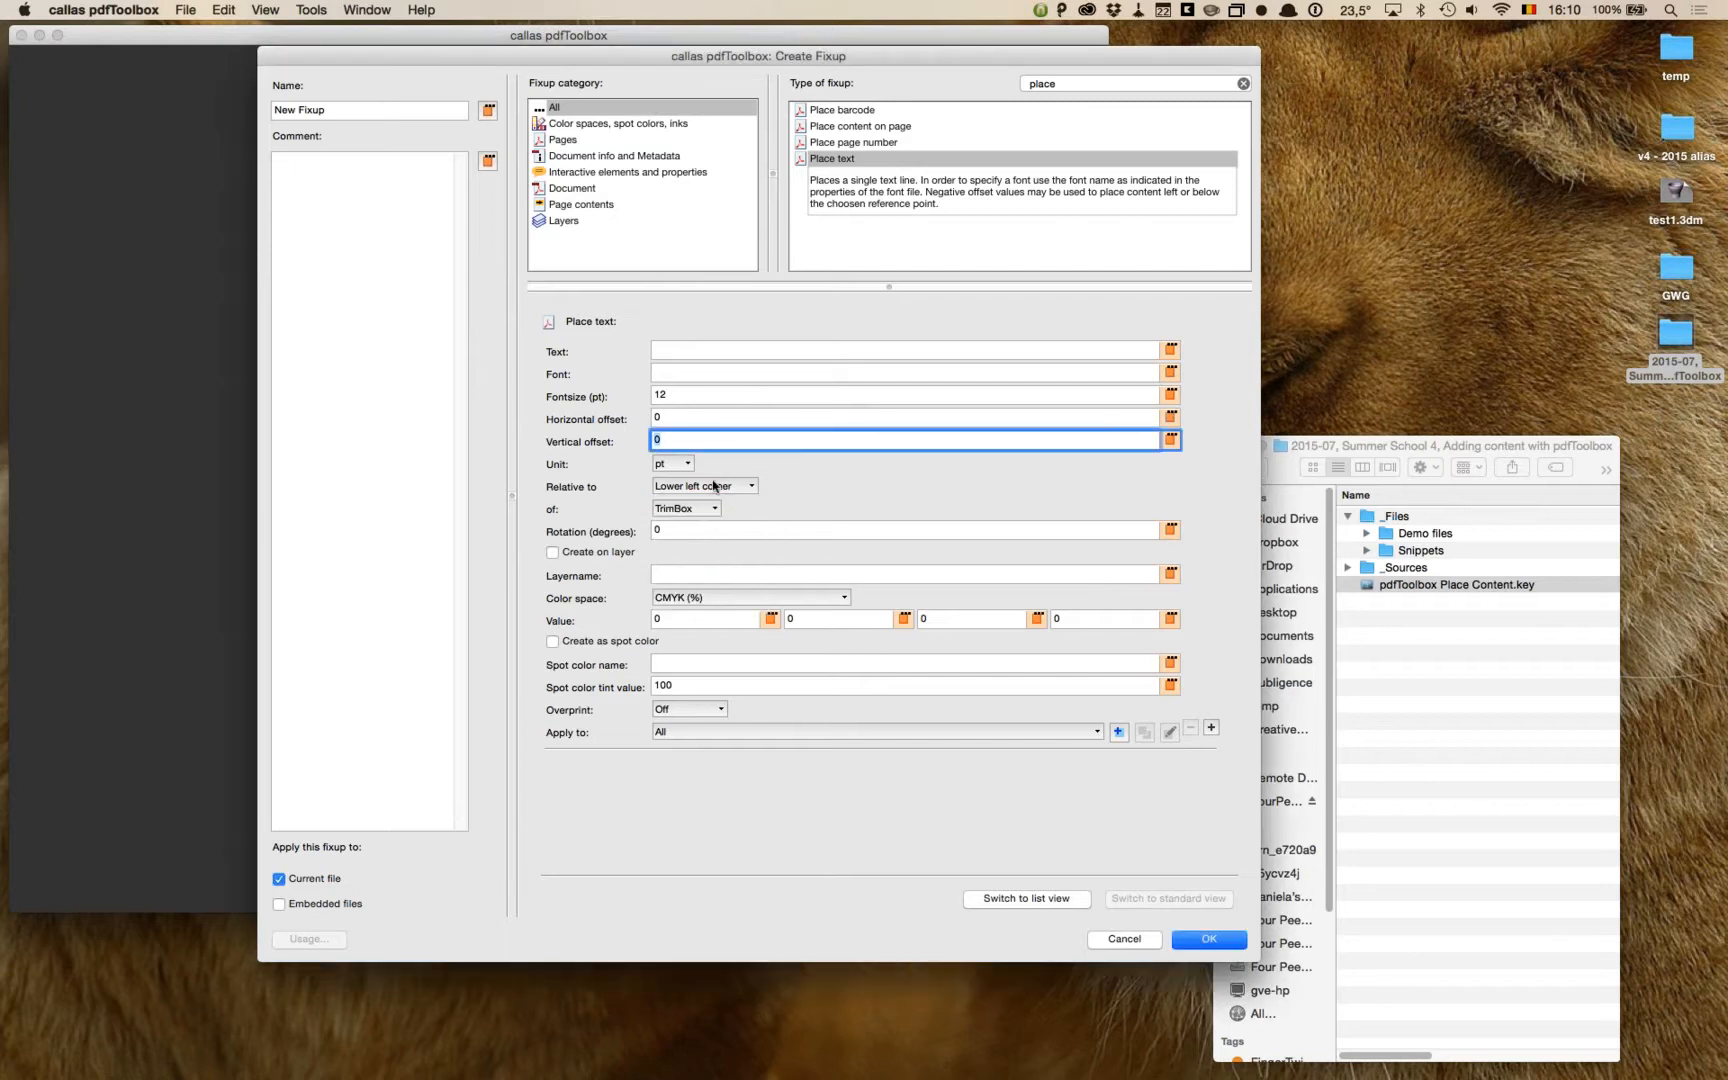
Step: Set the placed text's unit to mm, its horizontal offset to 10, and its rotation to 45 degrees
click(708, 418)
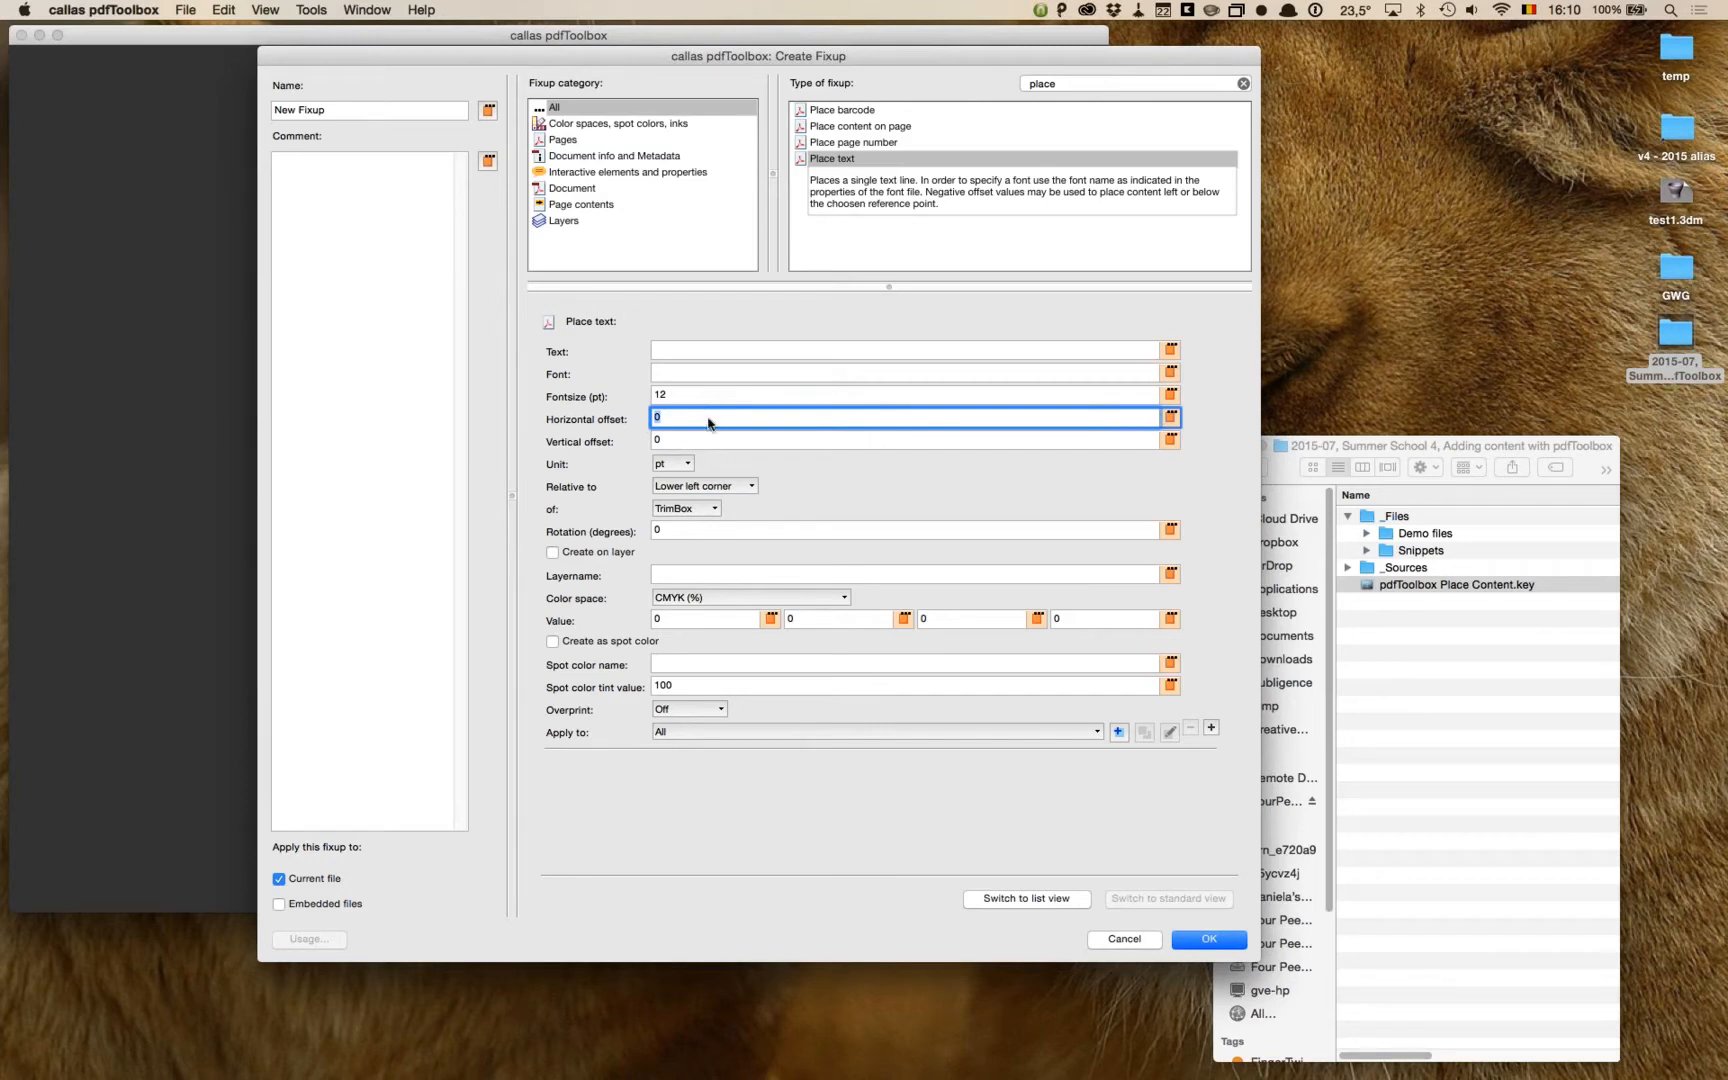
click(663, 465)
click(683, 494)
text(10)
key(Tab)
key(Tab)
text(45)
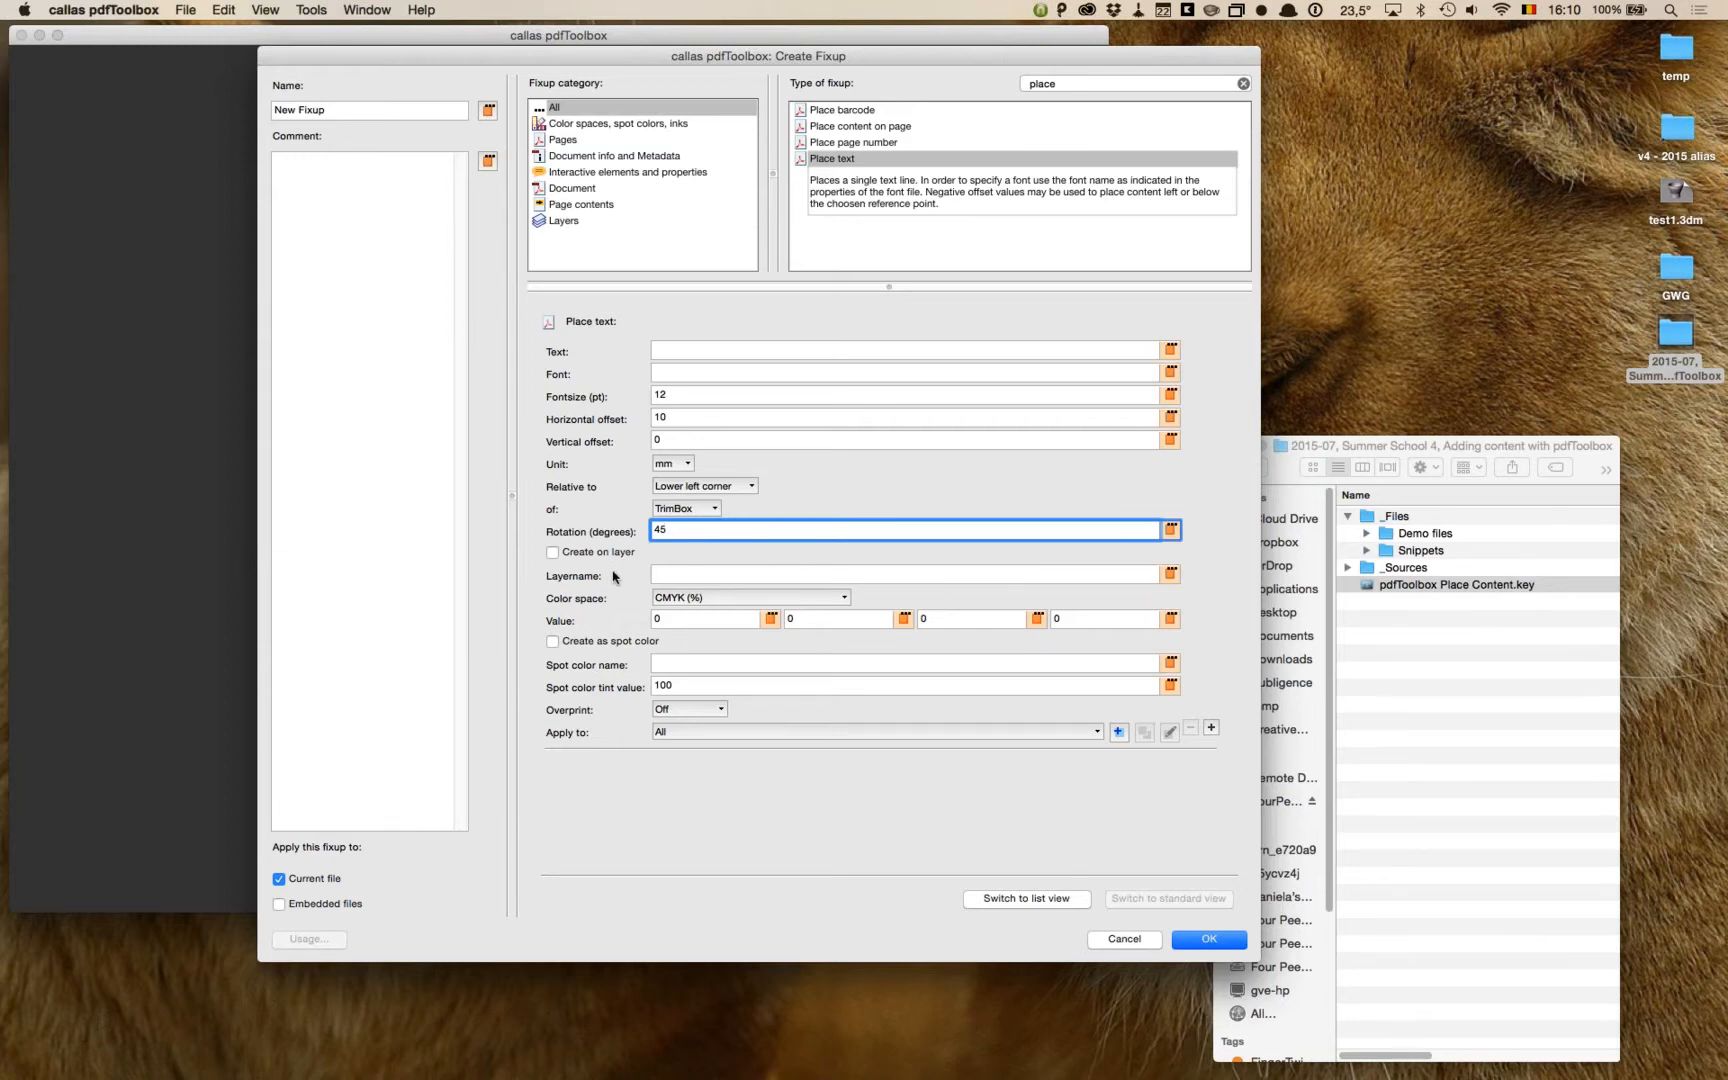
Step: Have the text created on its own layer named AddedText
click(553, 554)
click(706, 578)
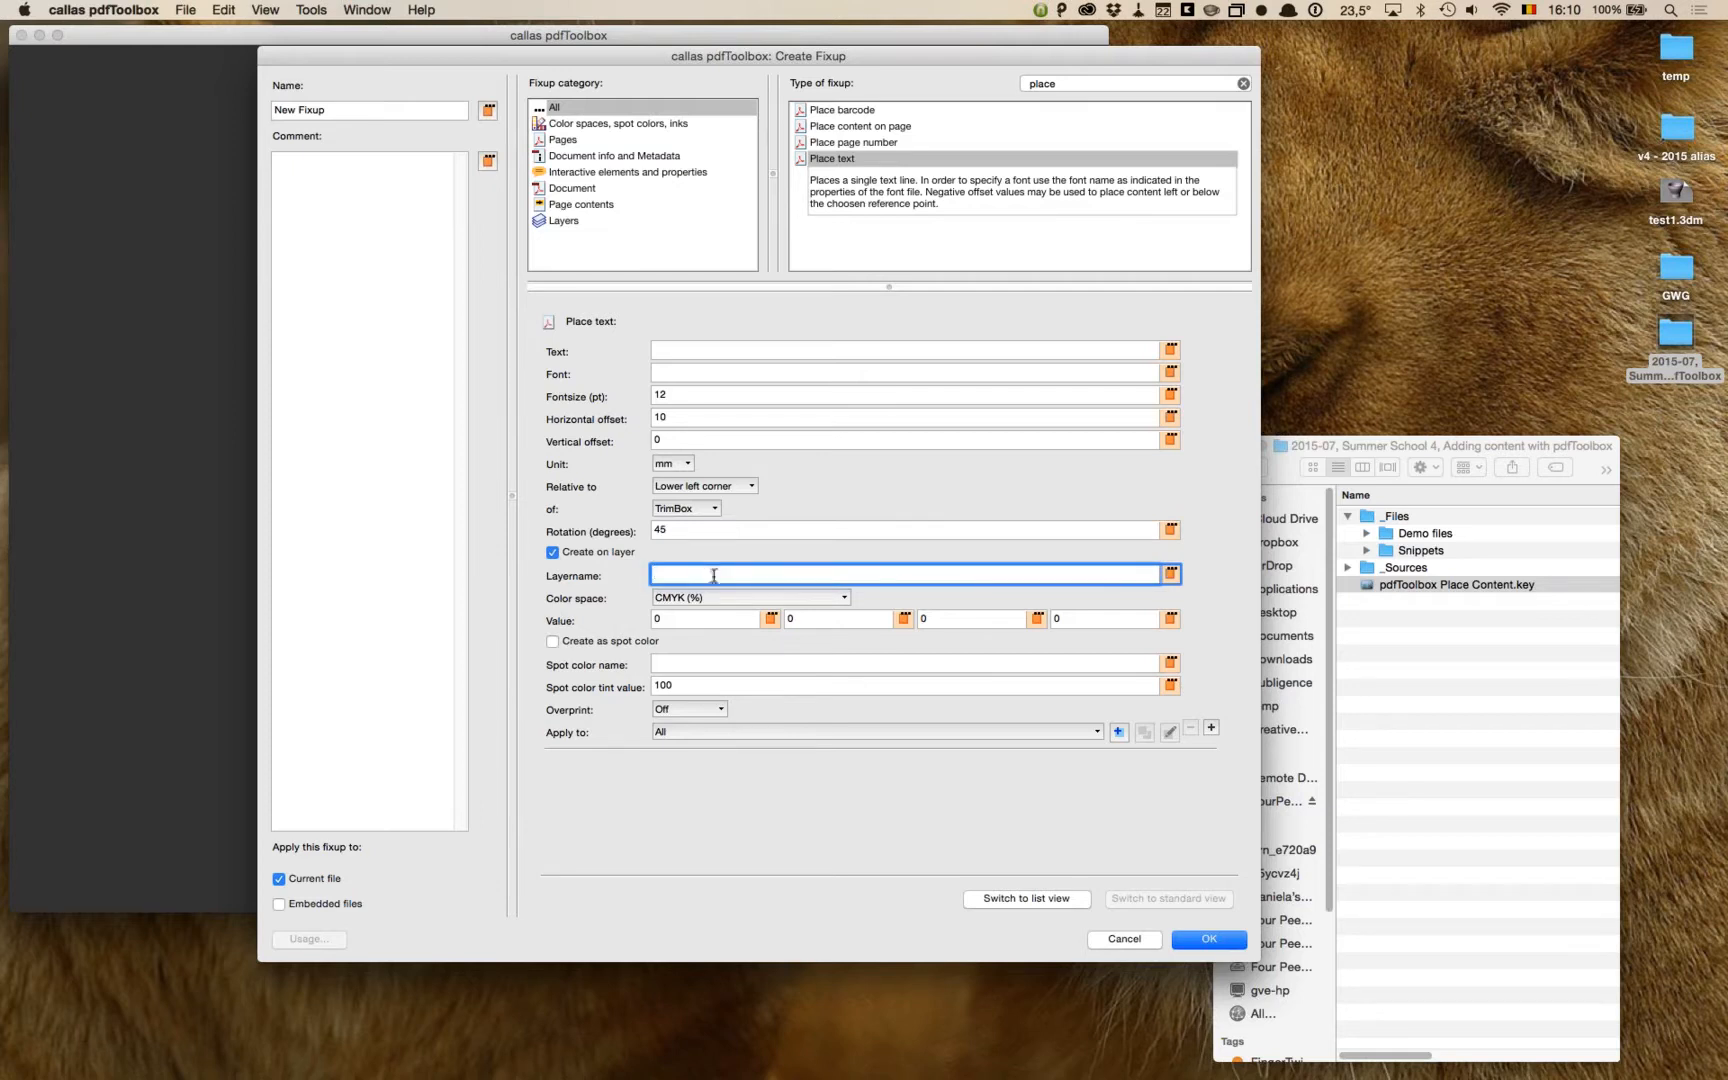
text(AddedText)
Step: Create the text as a spot color named AddedText, keeping the color space at CMYK (%)
click(554, 642)
click(713, 600)
click(713, 613)
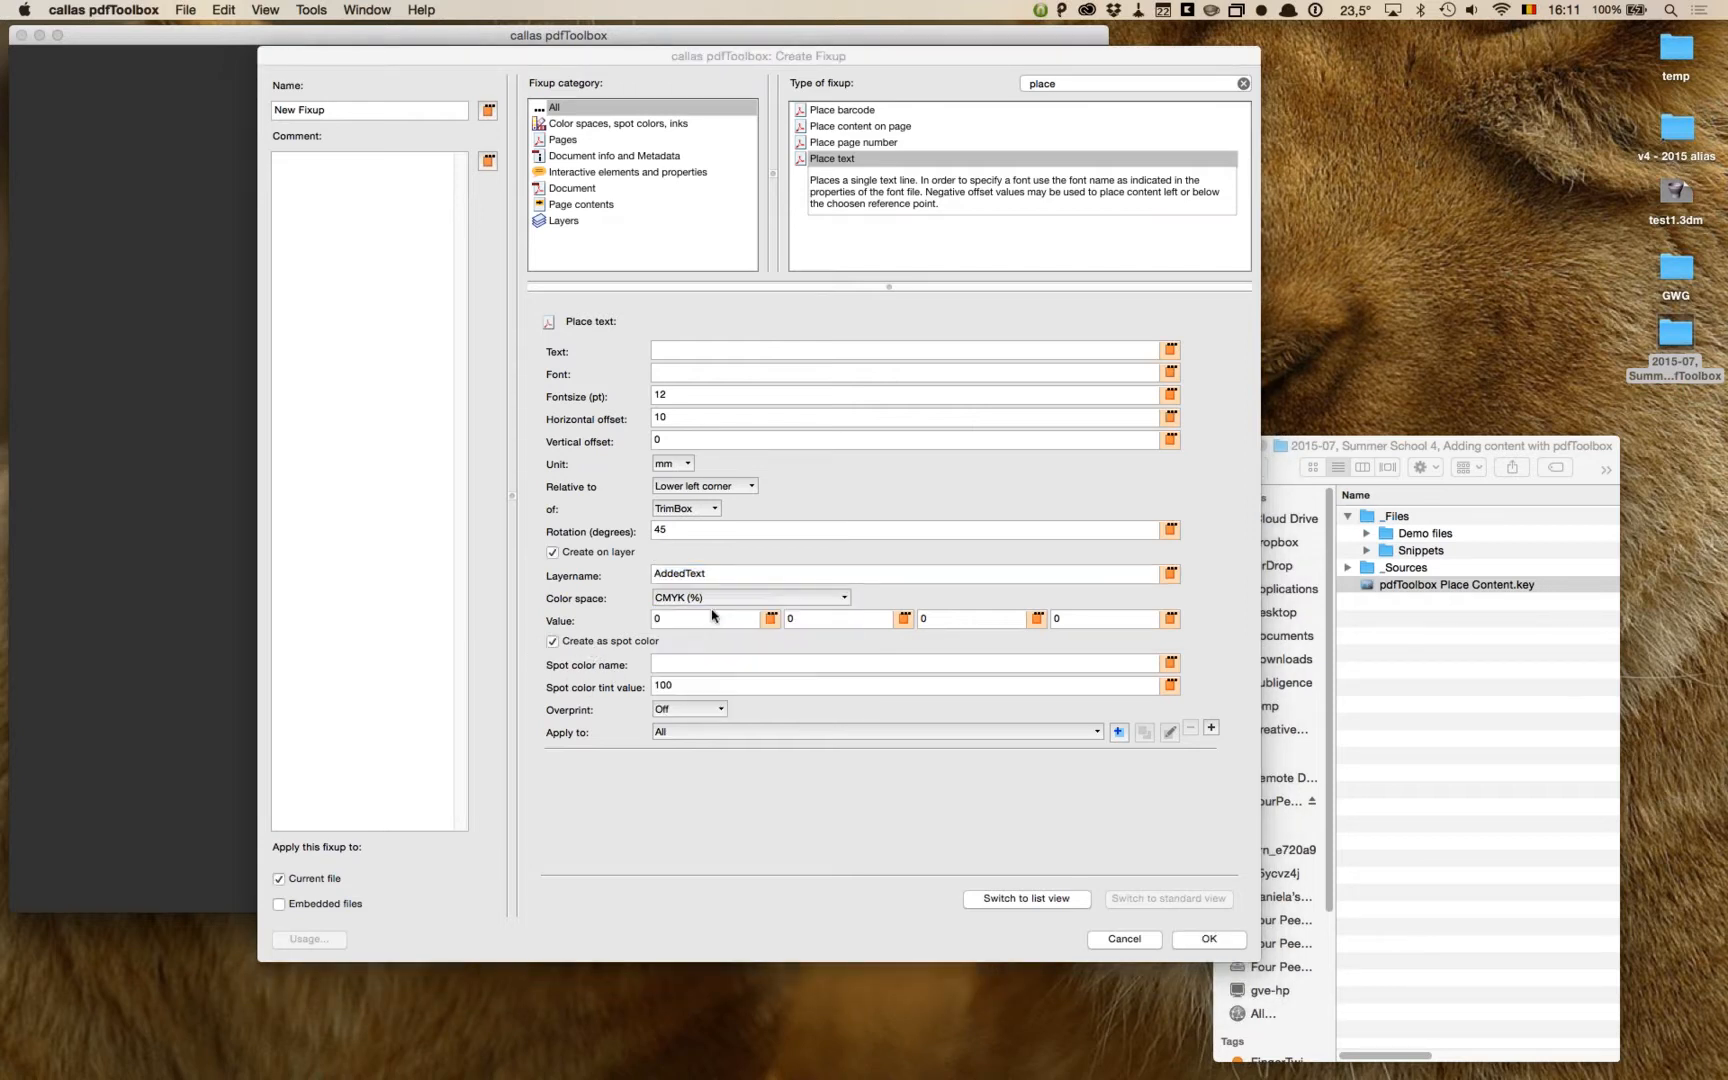
click(705, 662)
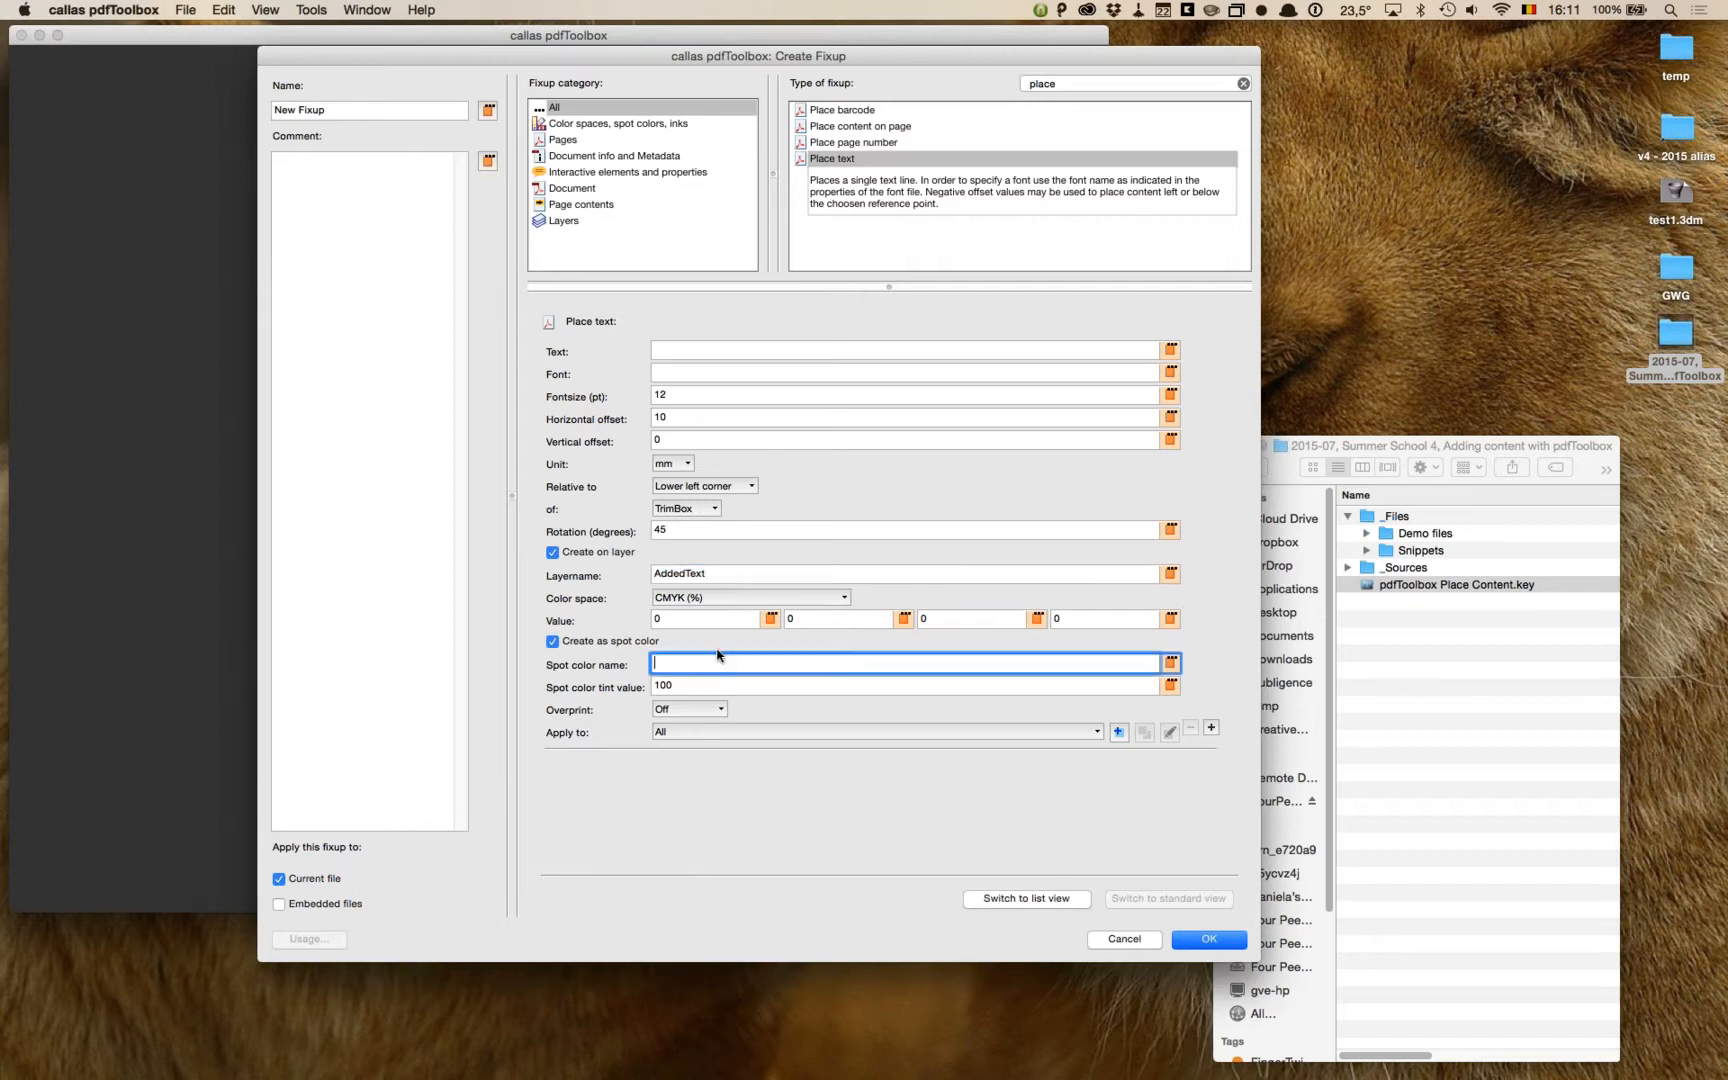
text(AddedText)
double_click(714, 660)
Step: Go through the CMYK color values, and switch the text's color space to Lab
click(700, 618)
key(Tab)
key(Tab)
key(Tab)
click(750, 597)
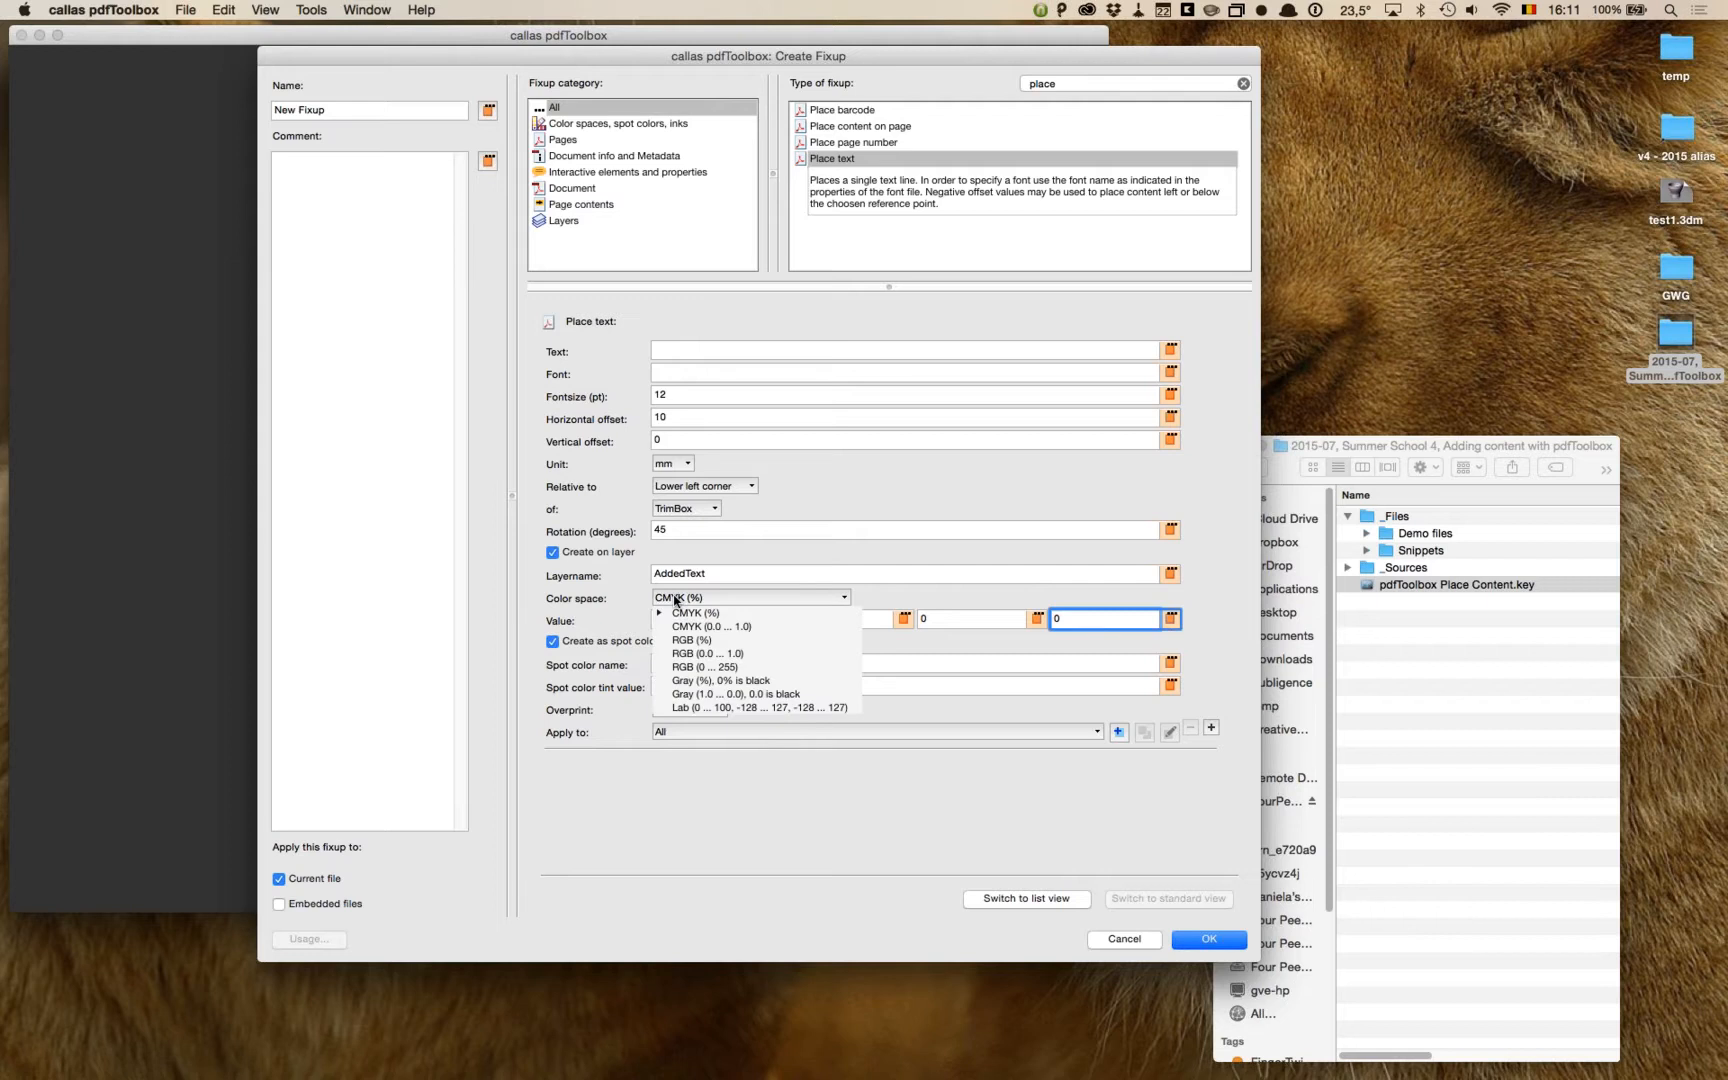
click(686, 707)
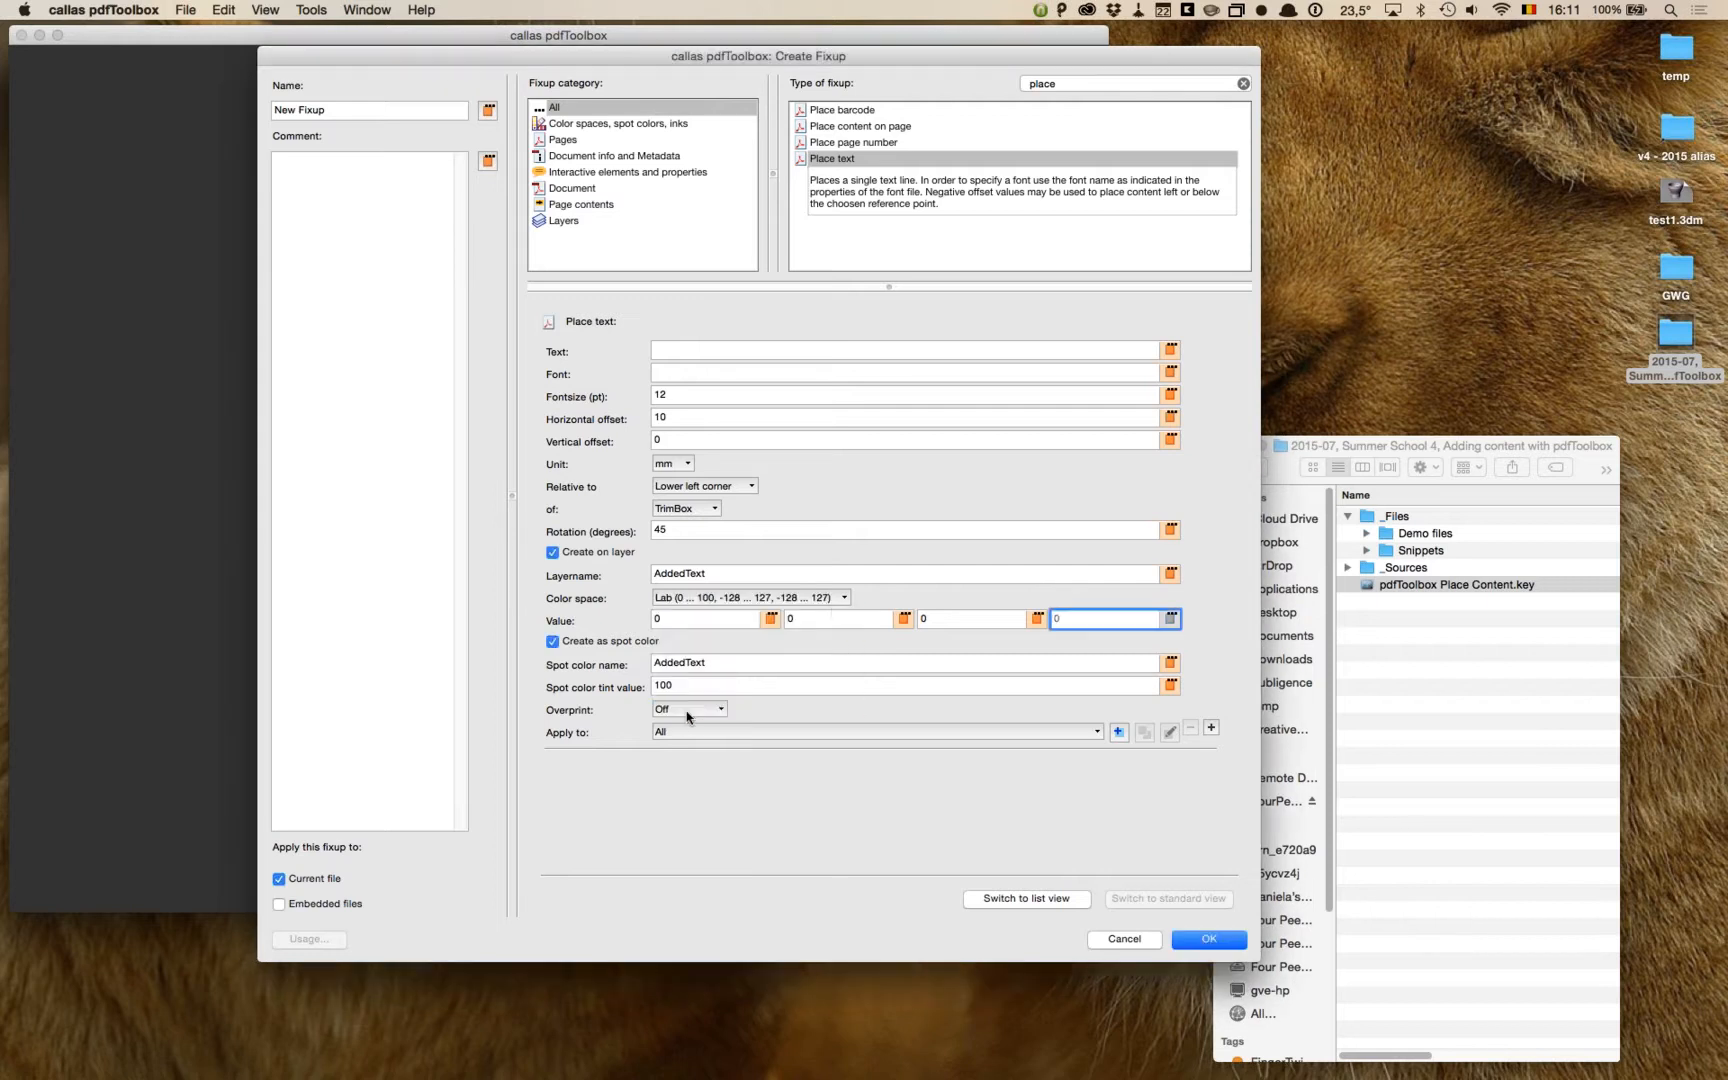
Step: Set the spot color tint value to 50 and turn overprint on
click(784, 662)
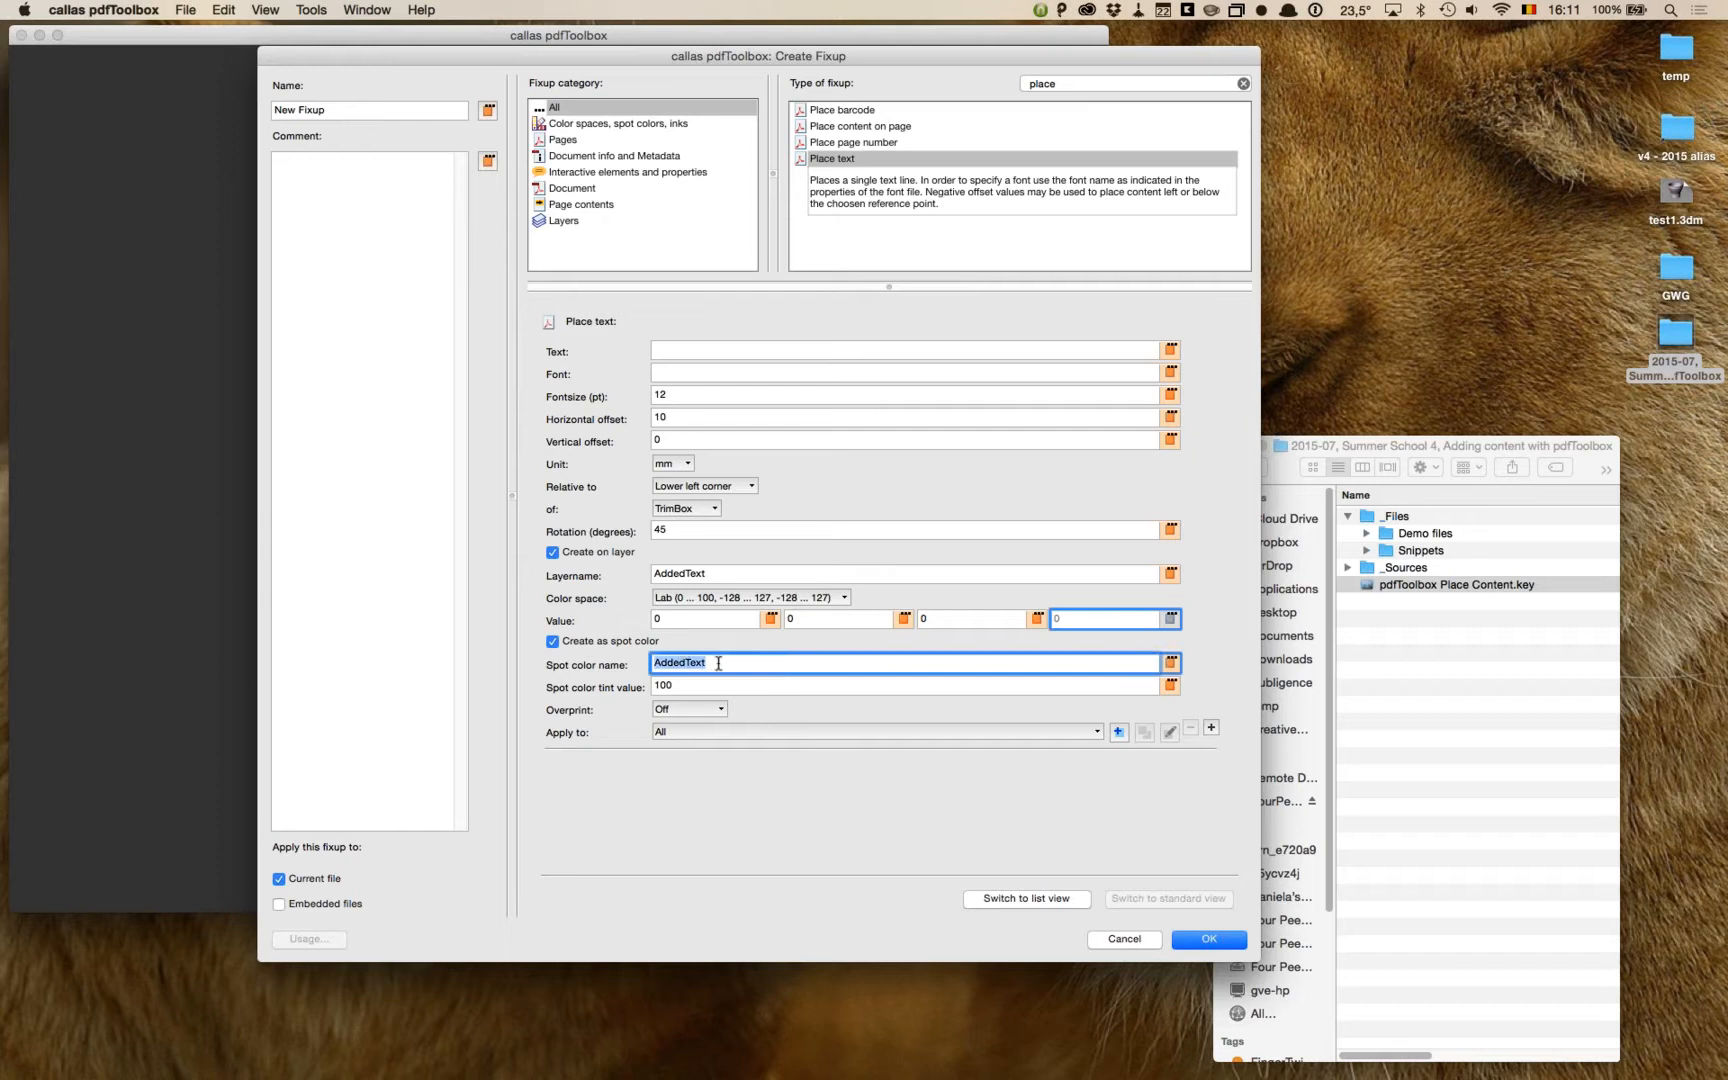
click(688, 685)
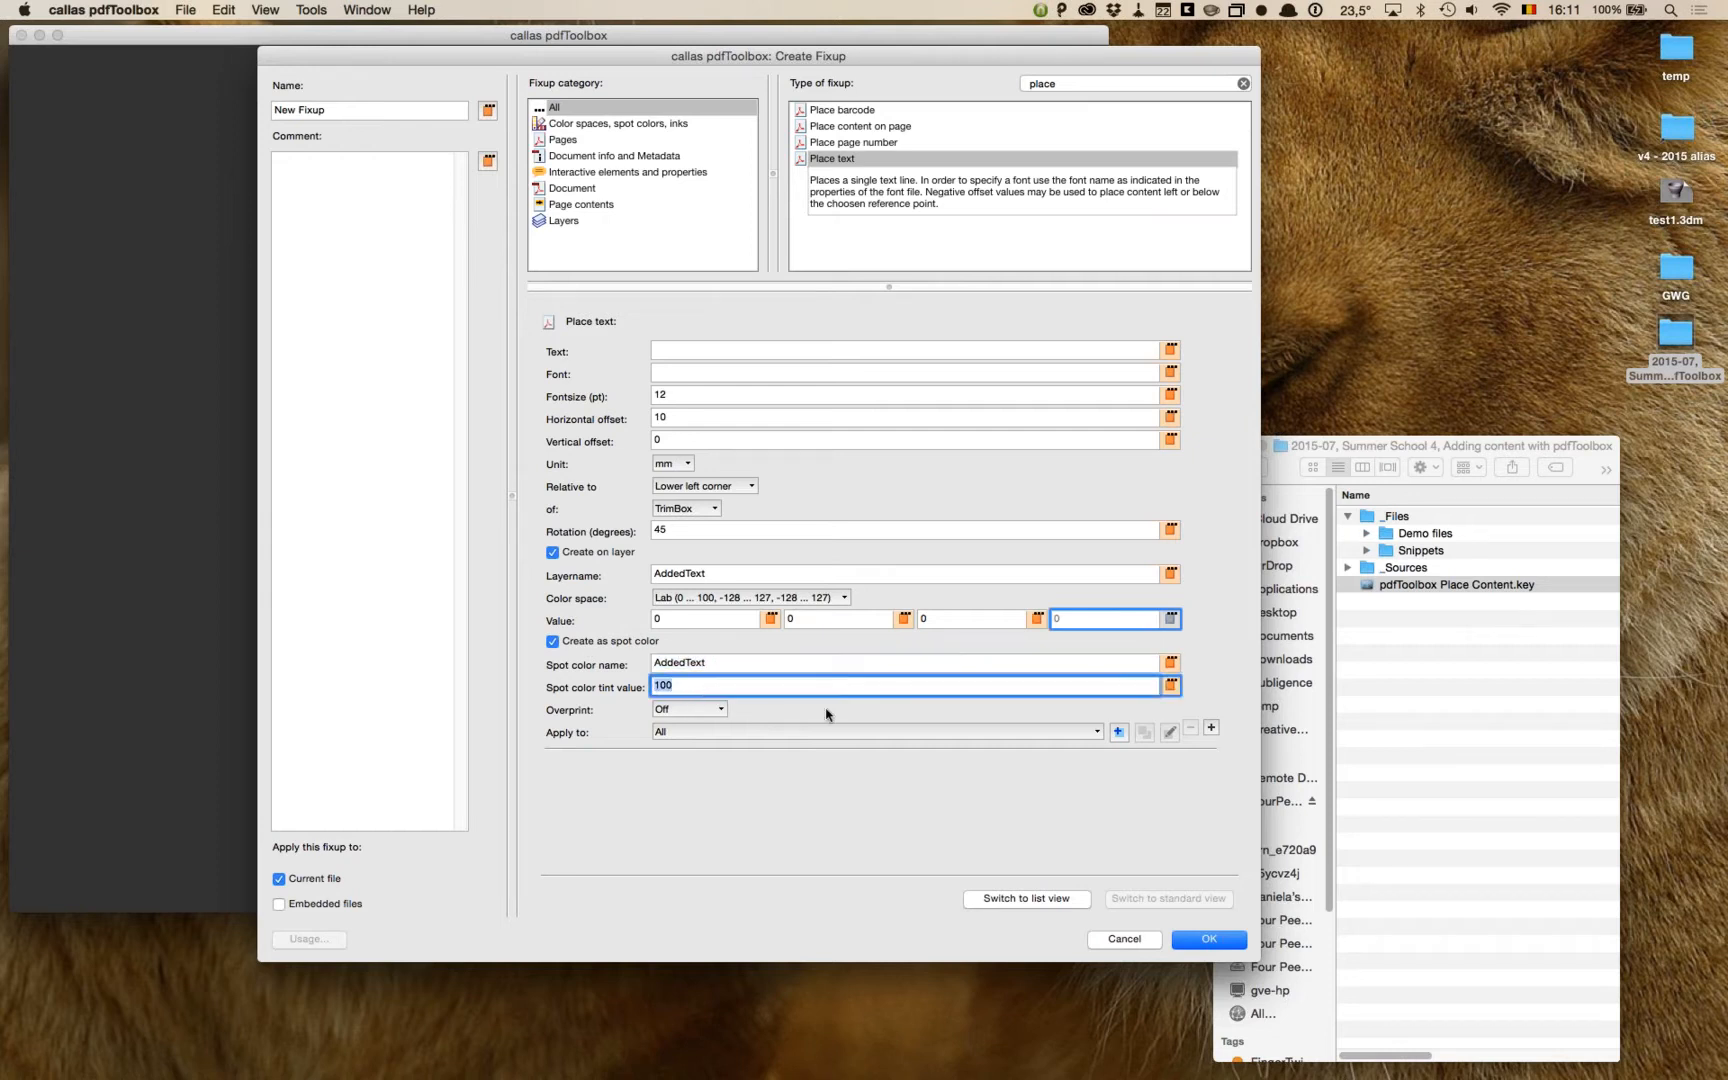
text(50)
click(718, 709)
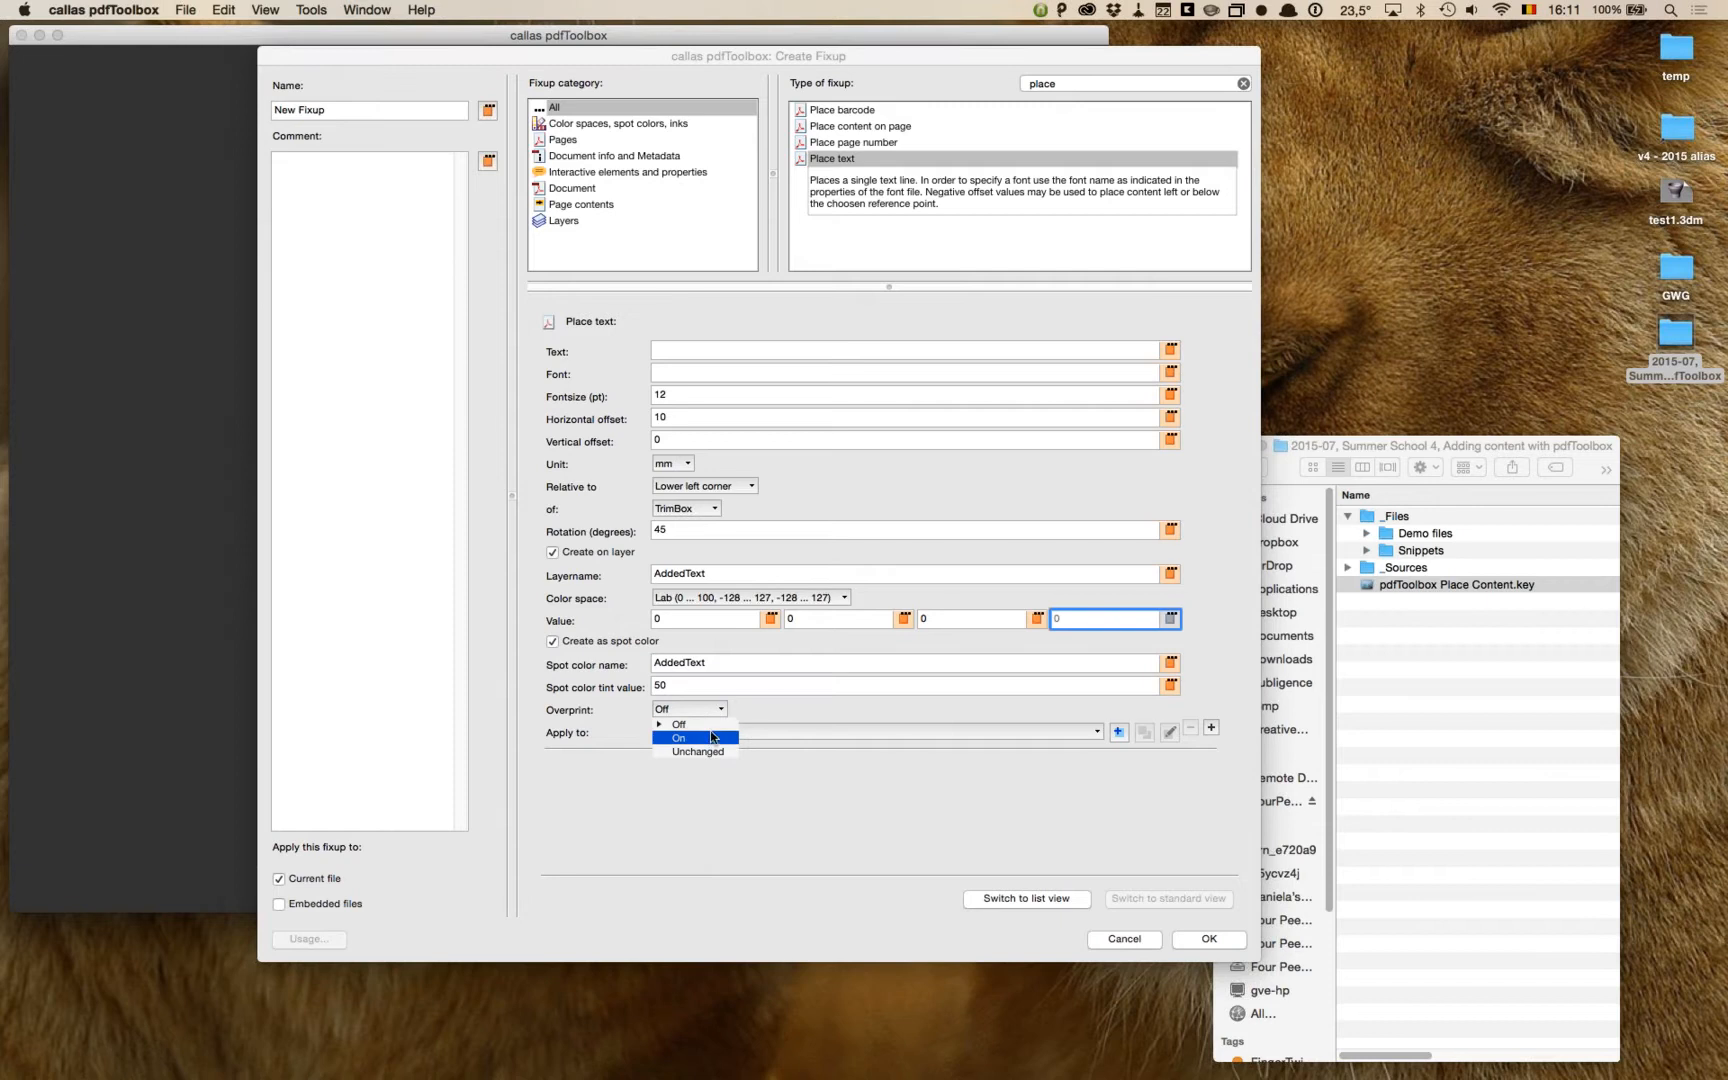
click(713, 738)
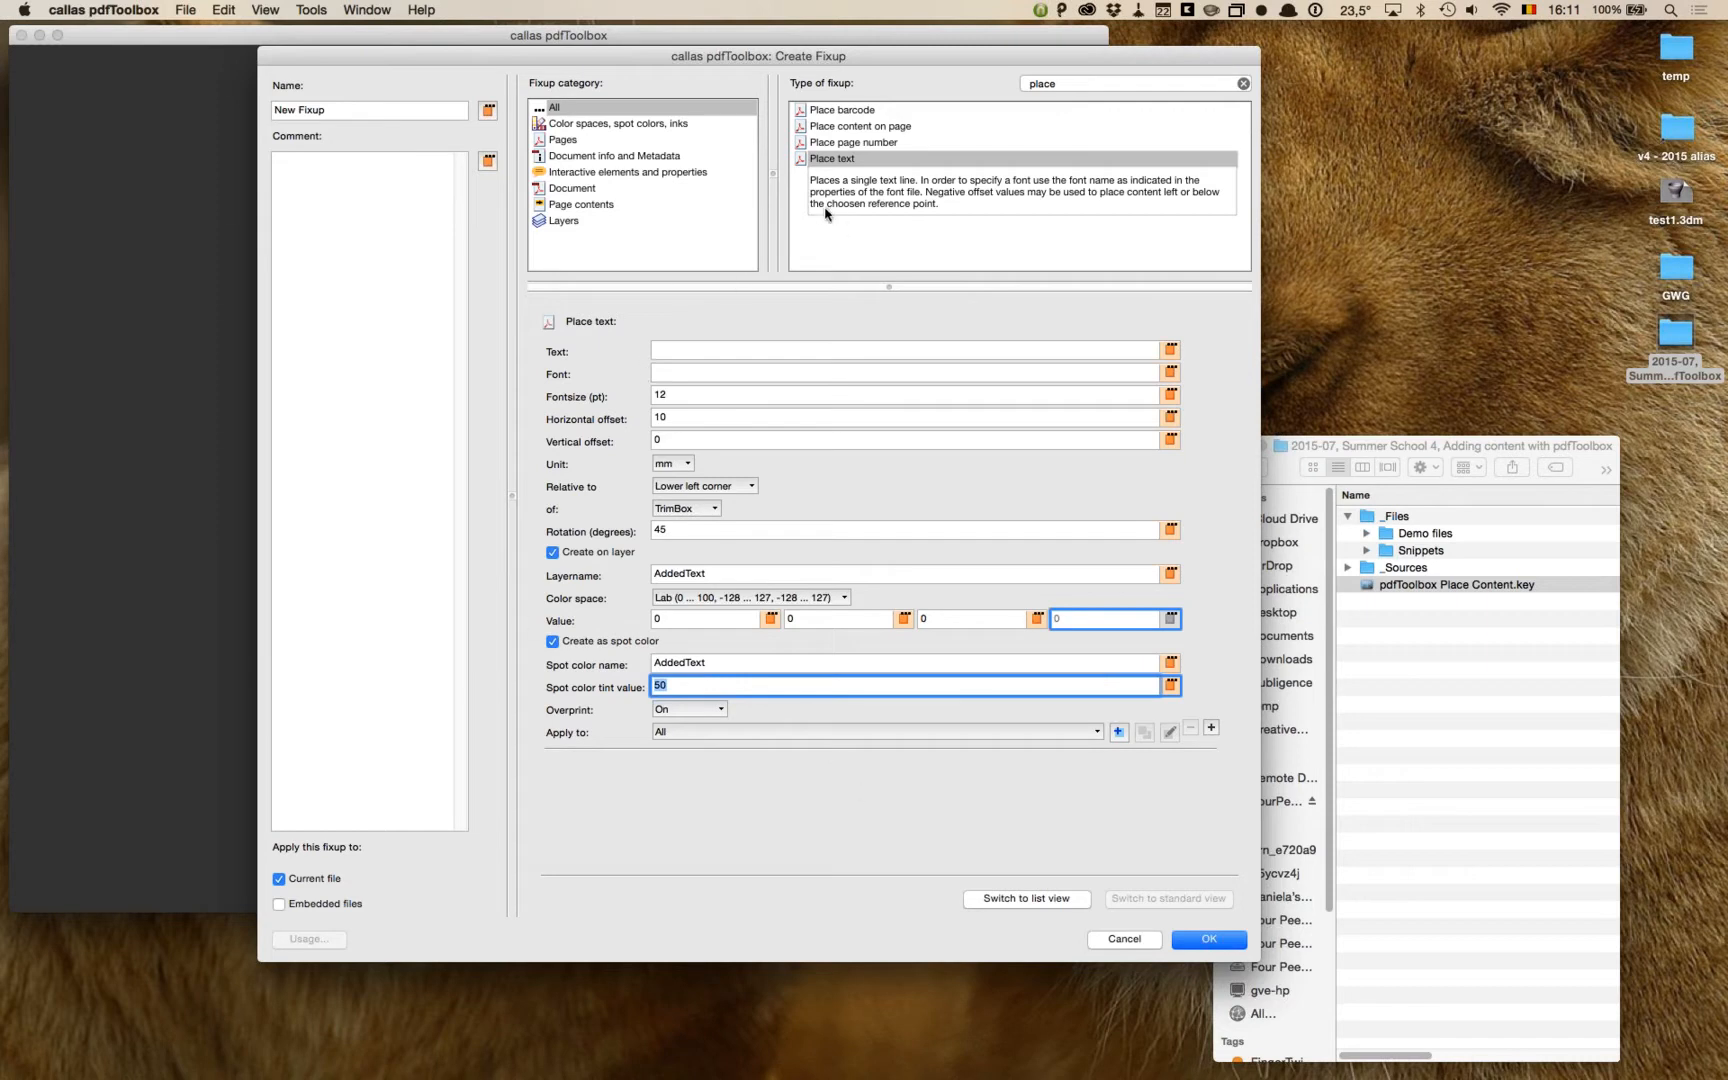
Step: Examine the settings of the Place barcode and Place page number fixup types, and return to Place text
click(878, 112)
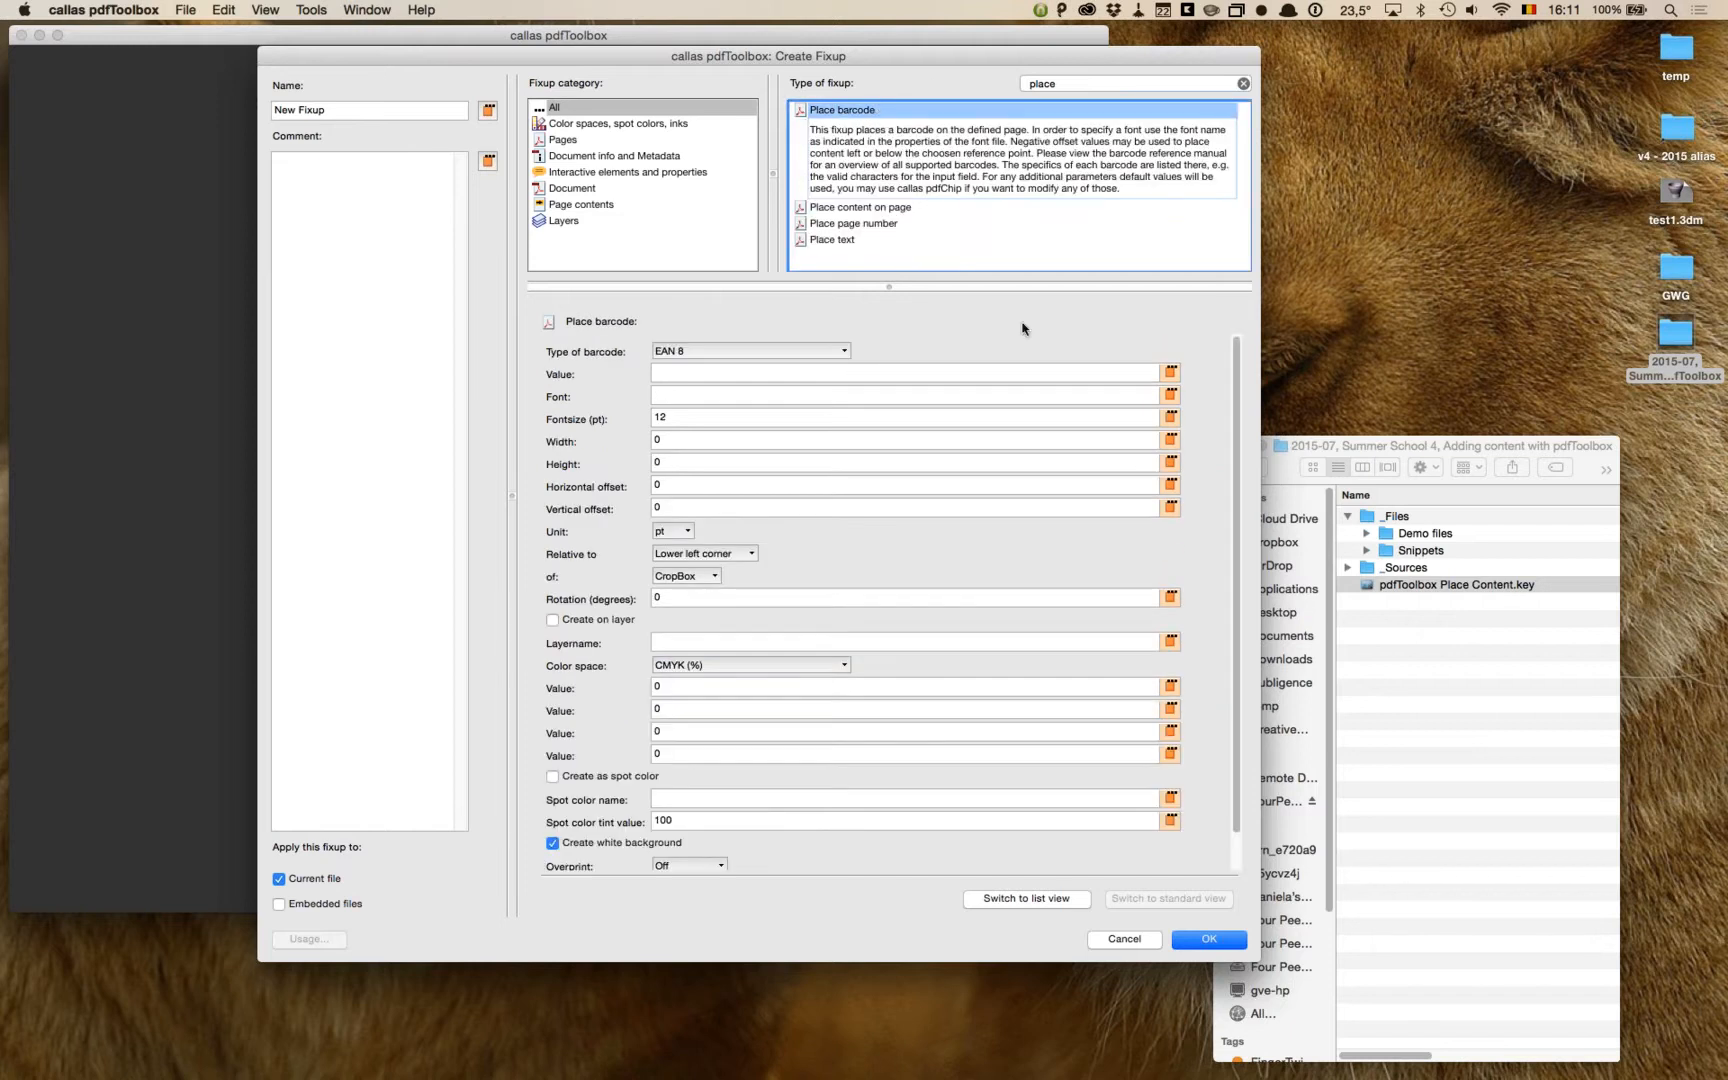
scroll(1240, 360, down, 2)
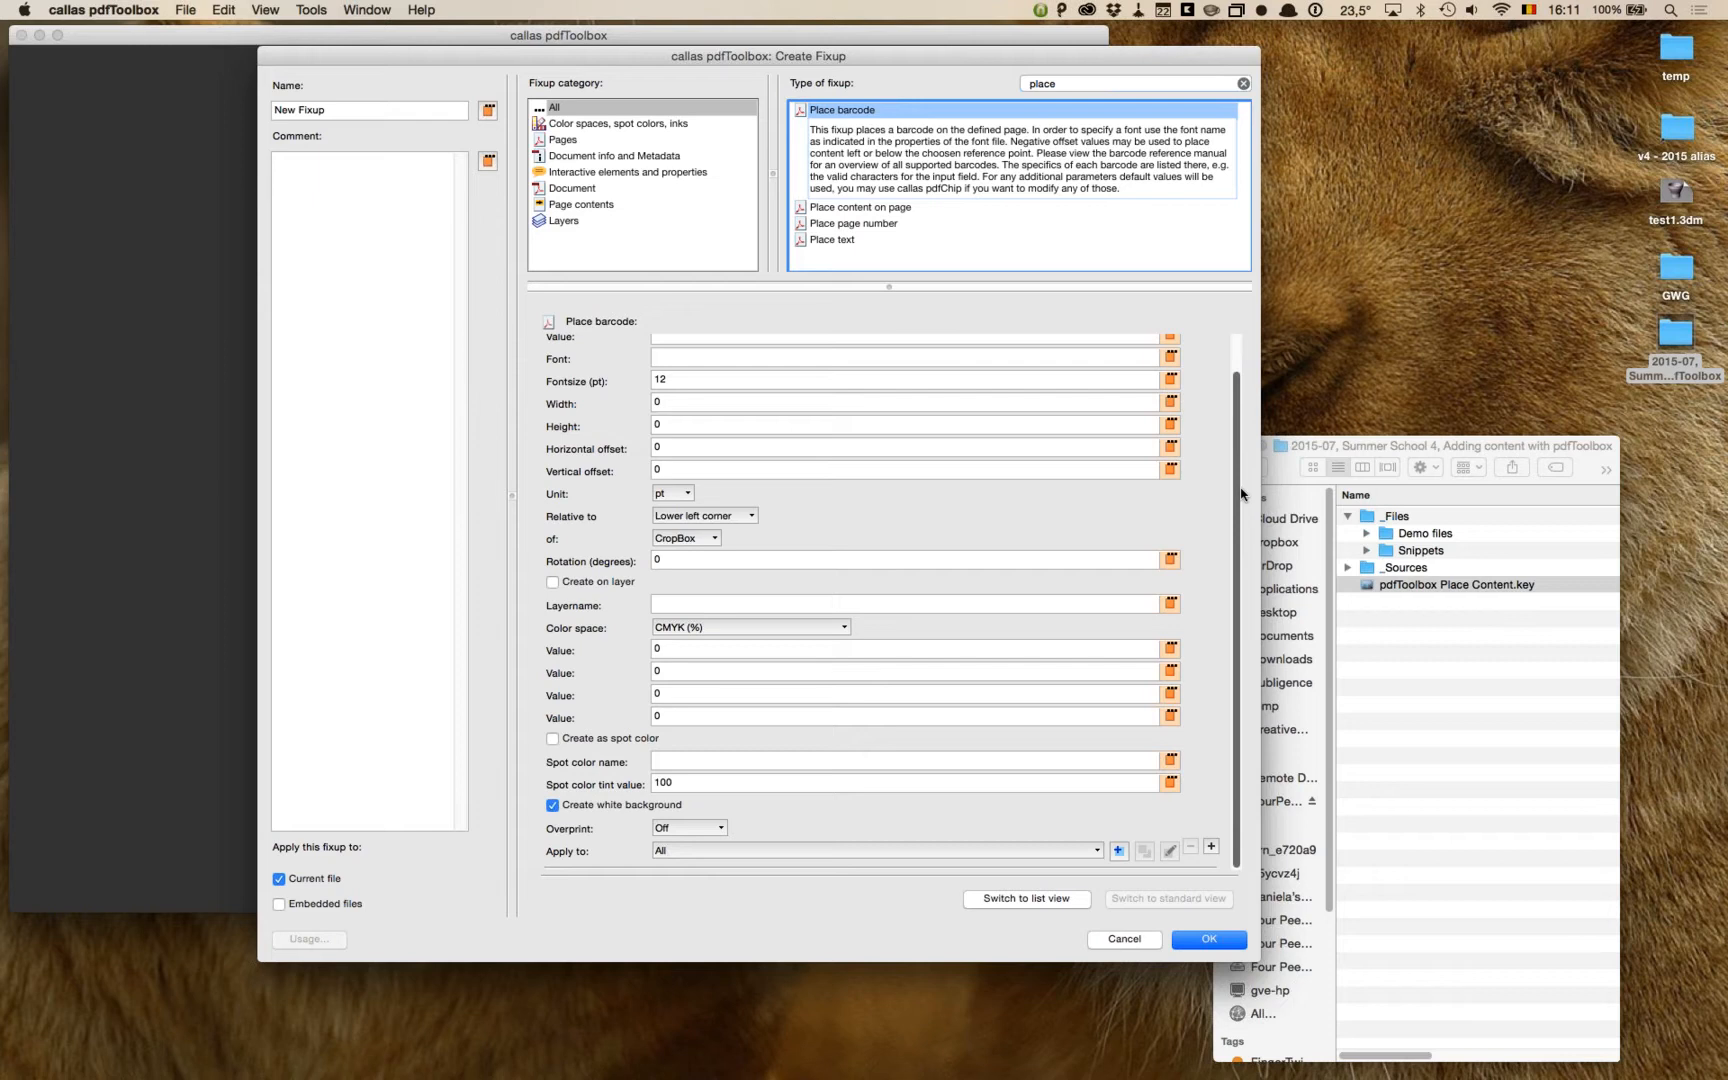
scroll(1239, 400, up, 2)
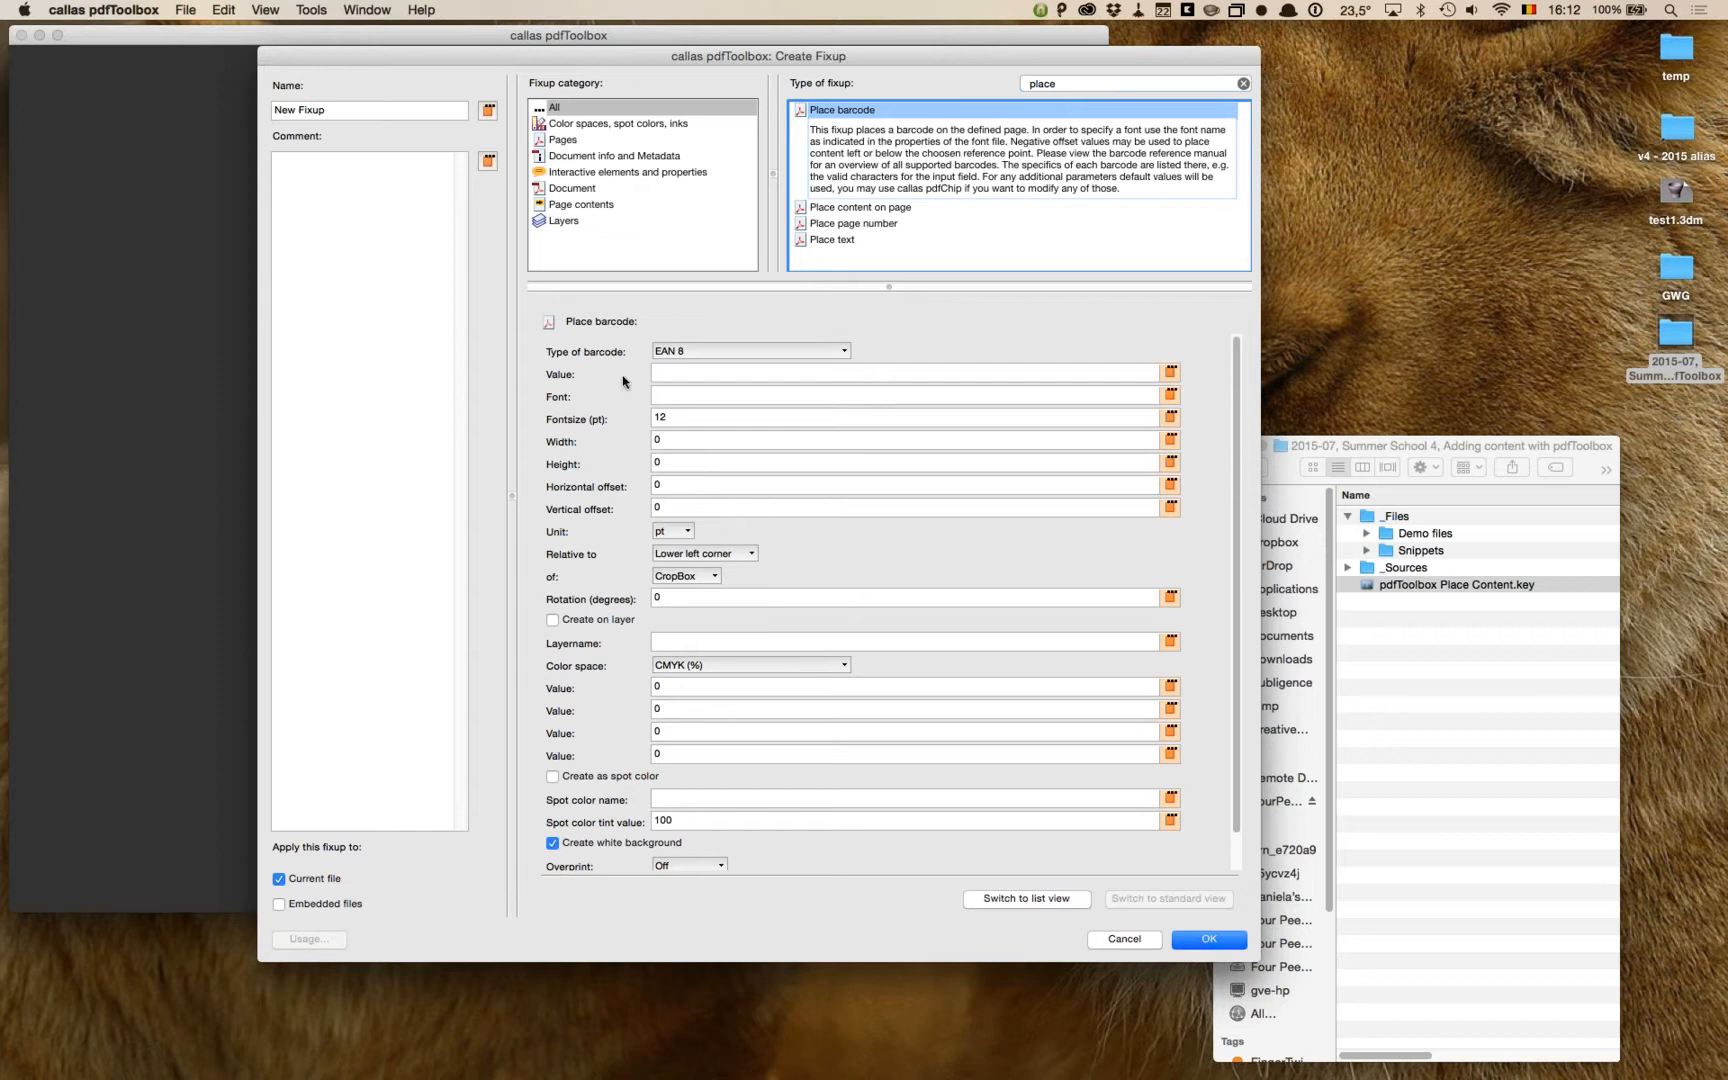
click(863, 225)
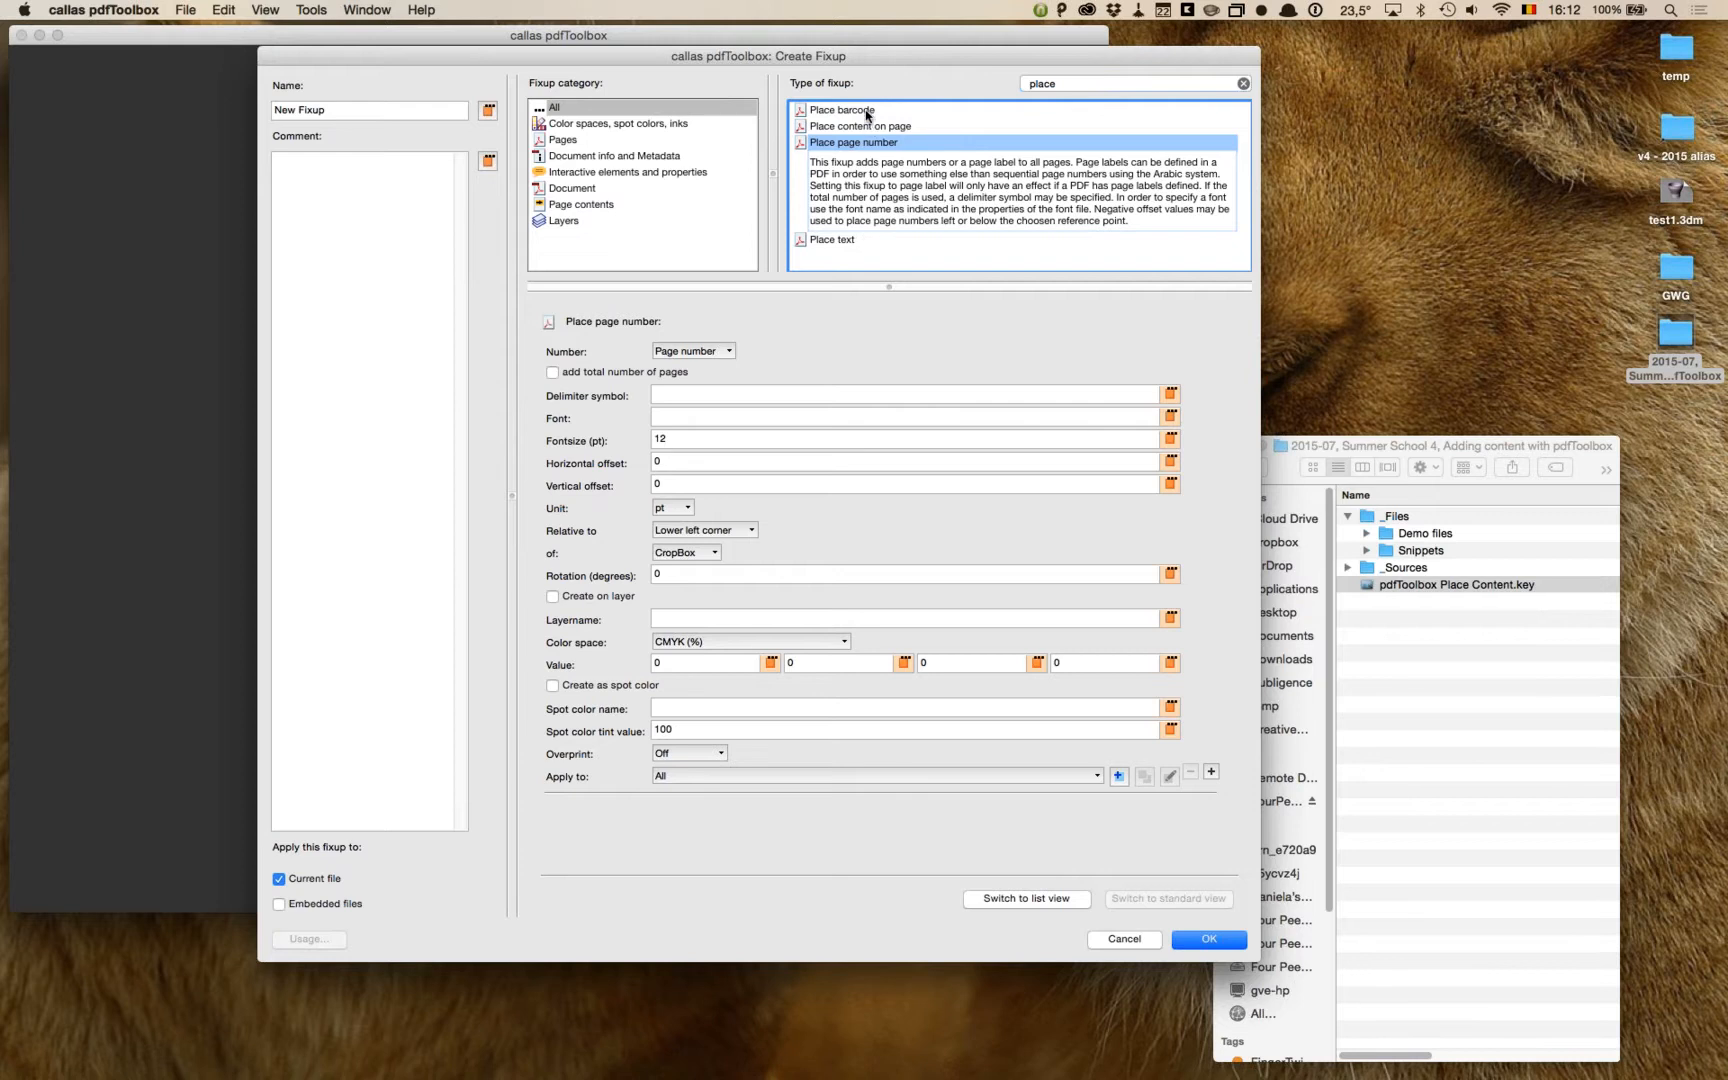
click(855, 240)
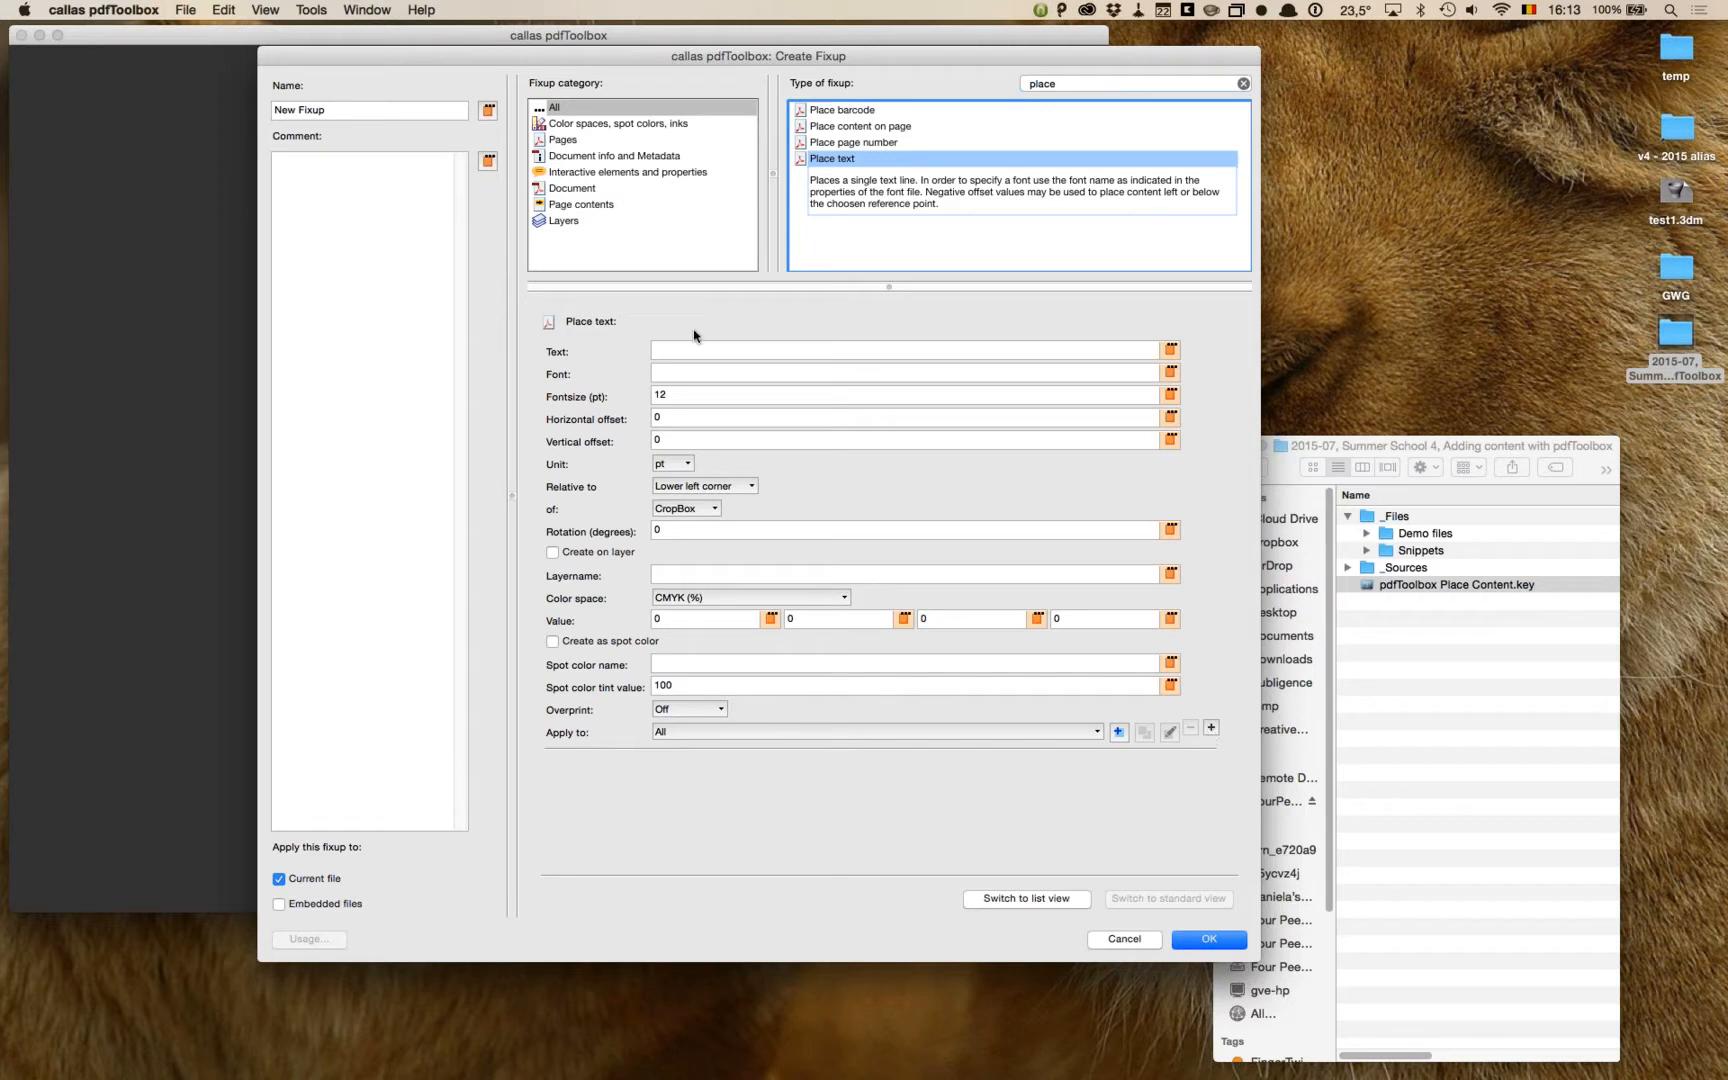
Step: Add a second text entry to the Place text fixup, and open the first entry's text value for editing
click(1211, 727)
scroll(1237, 525, down, 5)
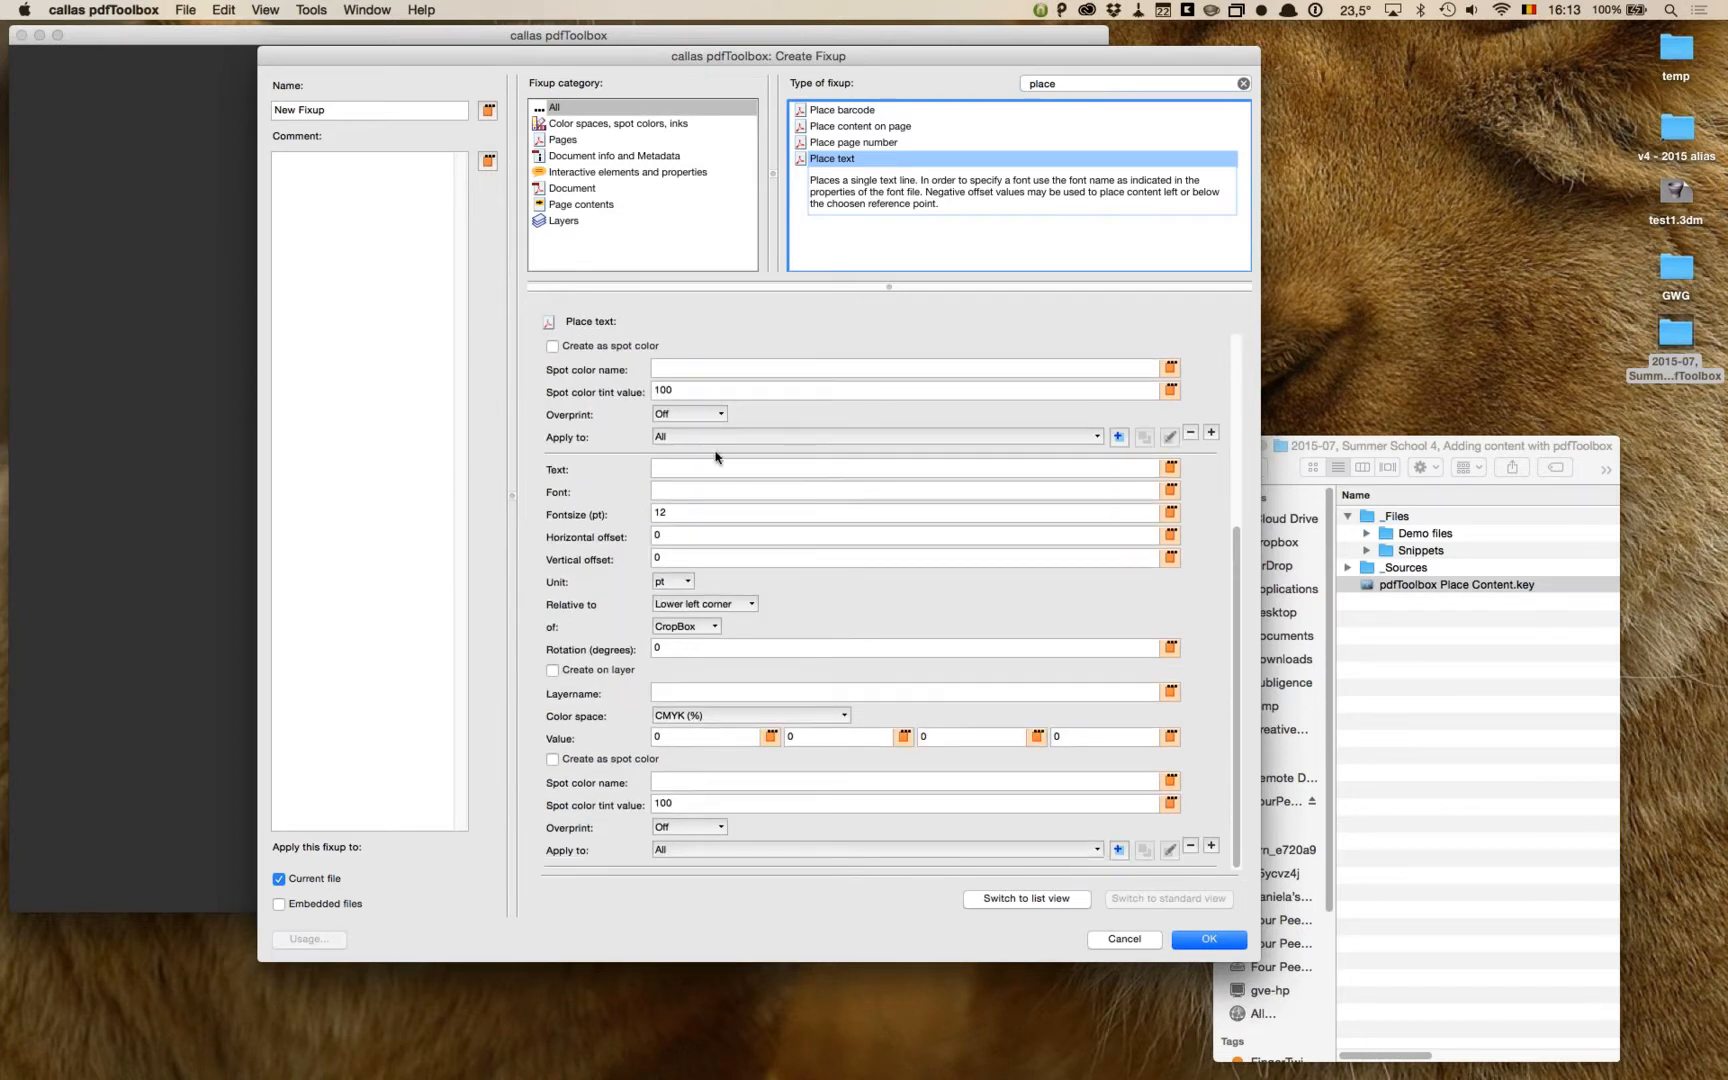
click(698, 467)
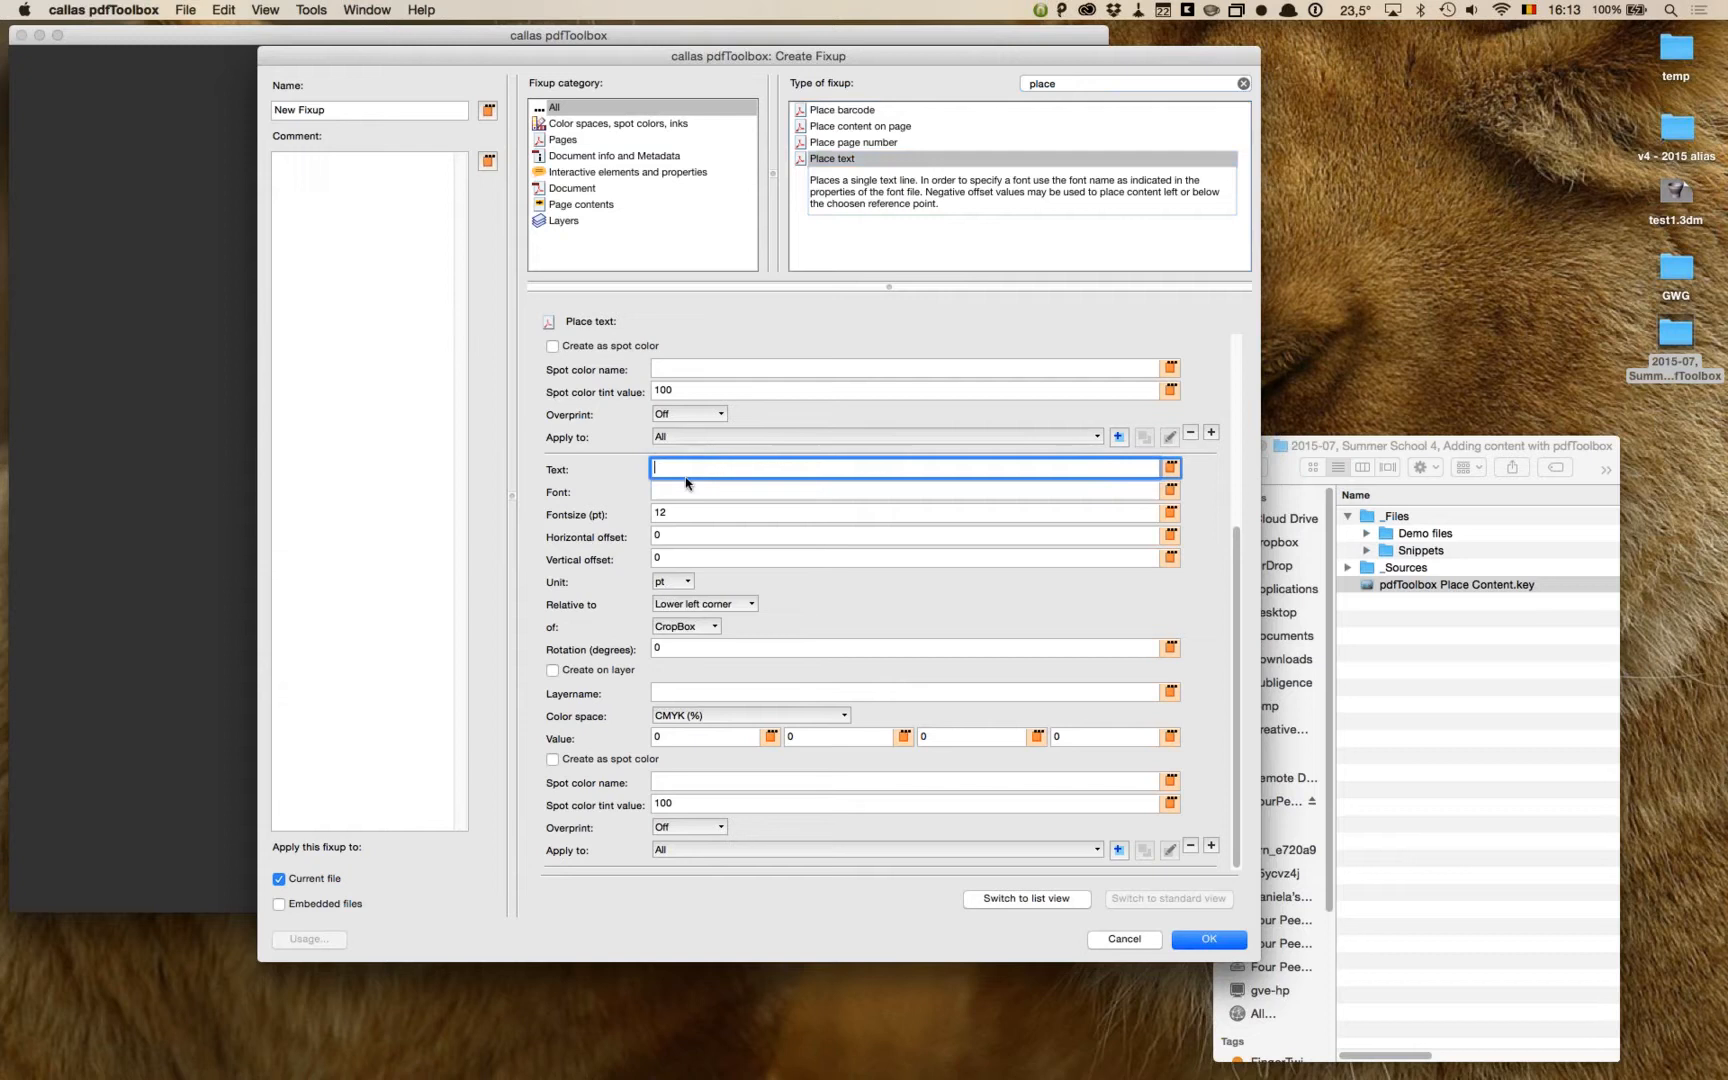
scroll(800, 420, up, 5)
click(861, 350)
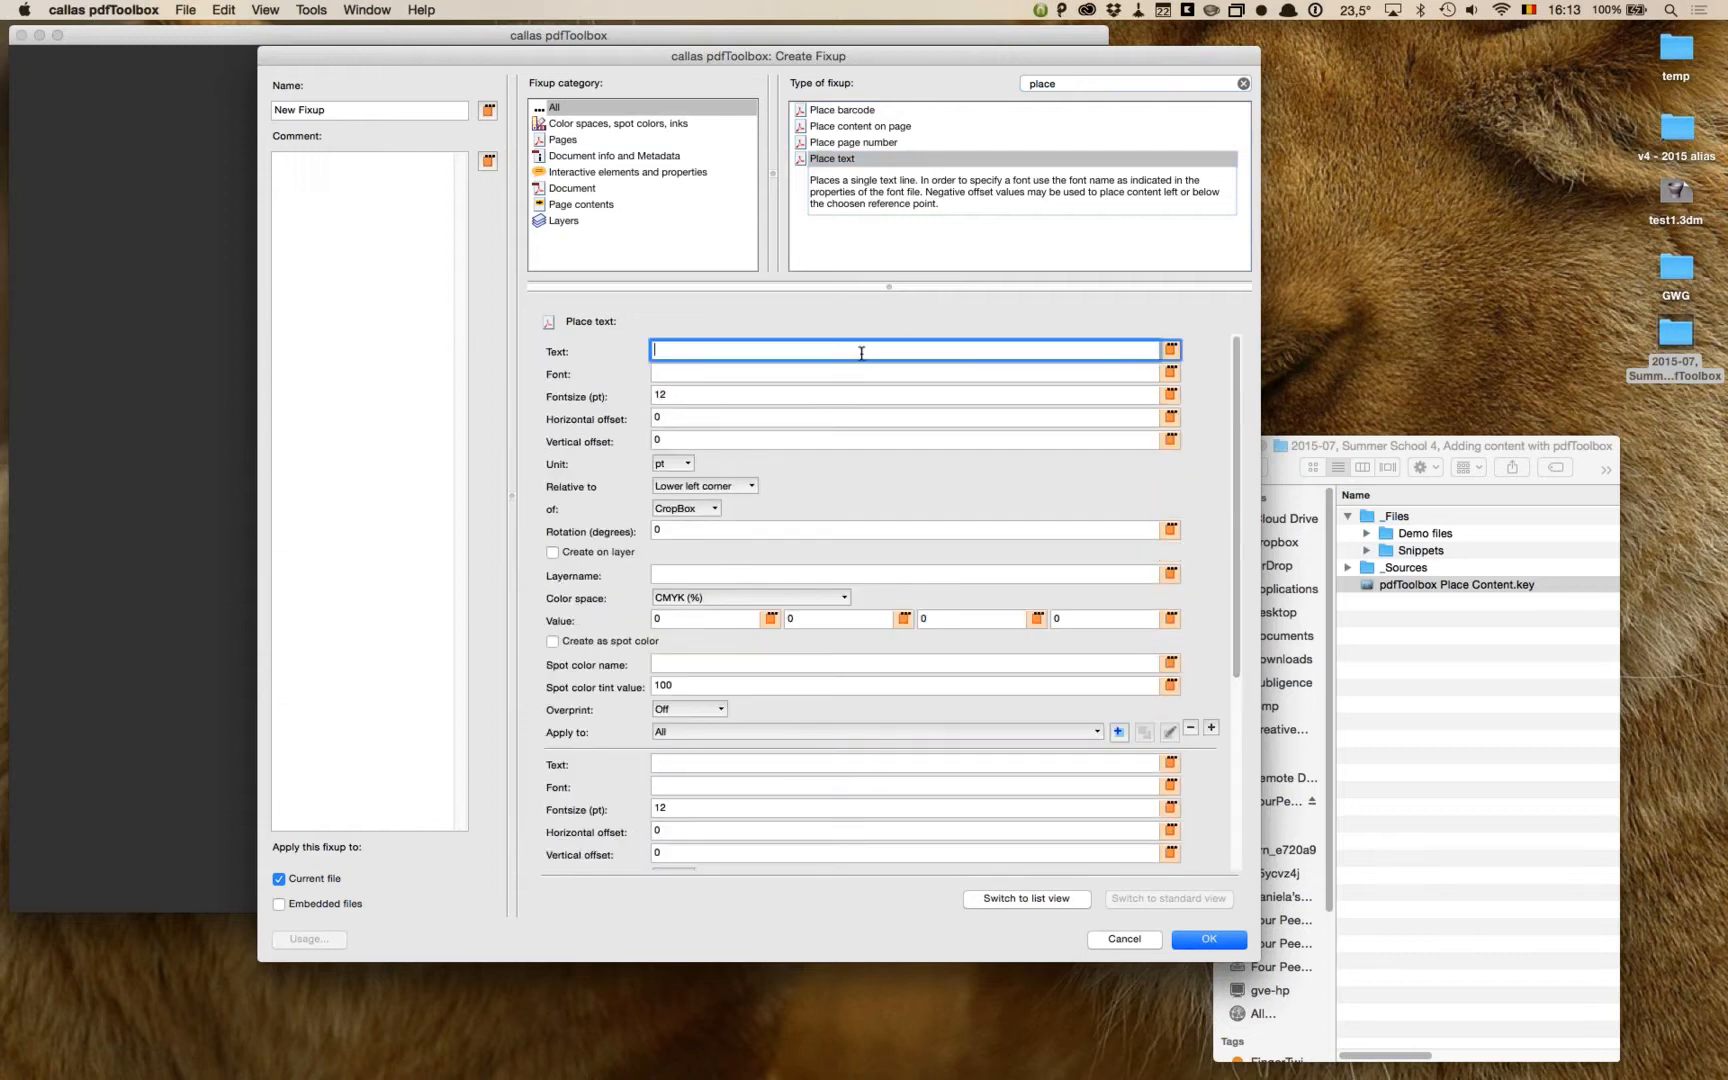
Step: Set the first text entry to "Preview" and place it relative to the center of the page
text(Preview)
click(713, 487)
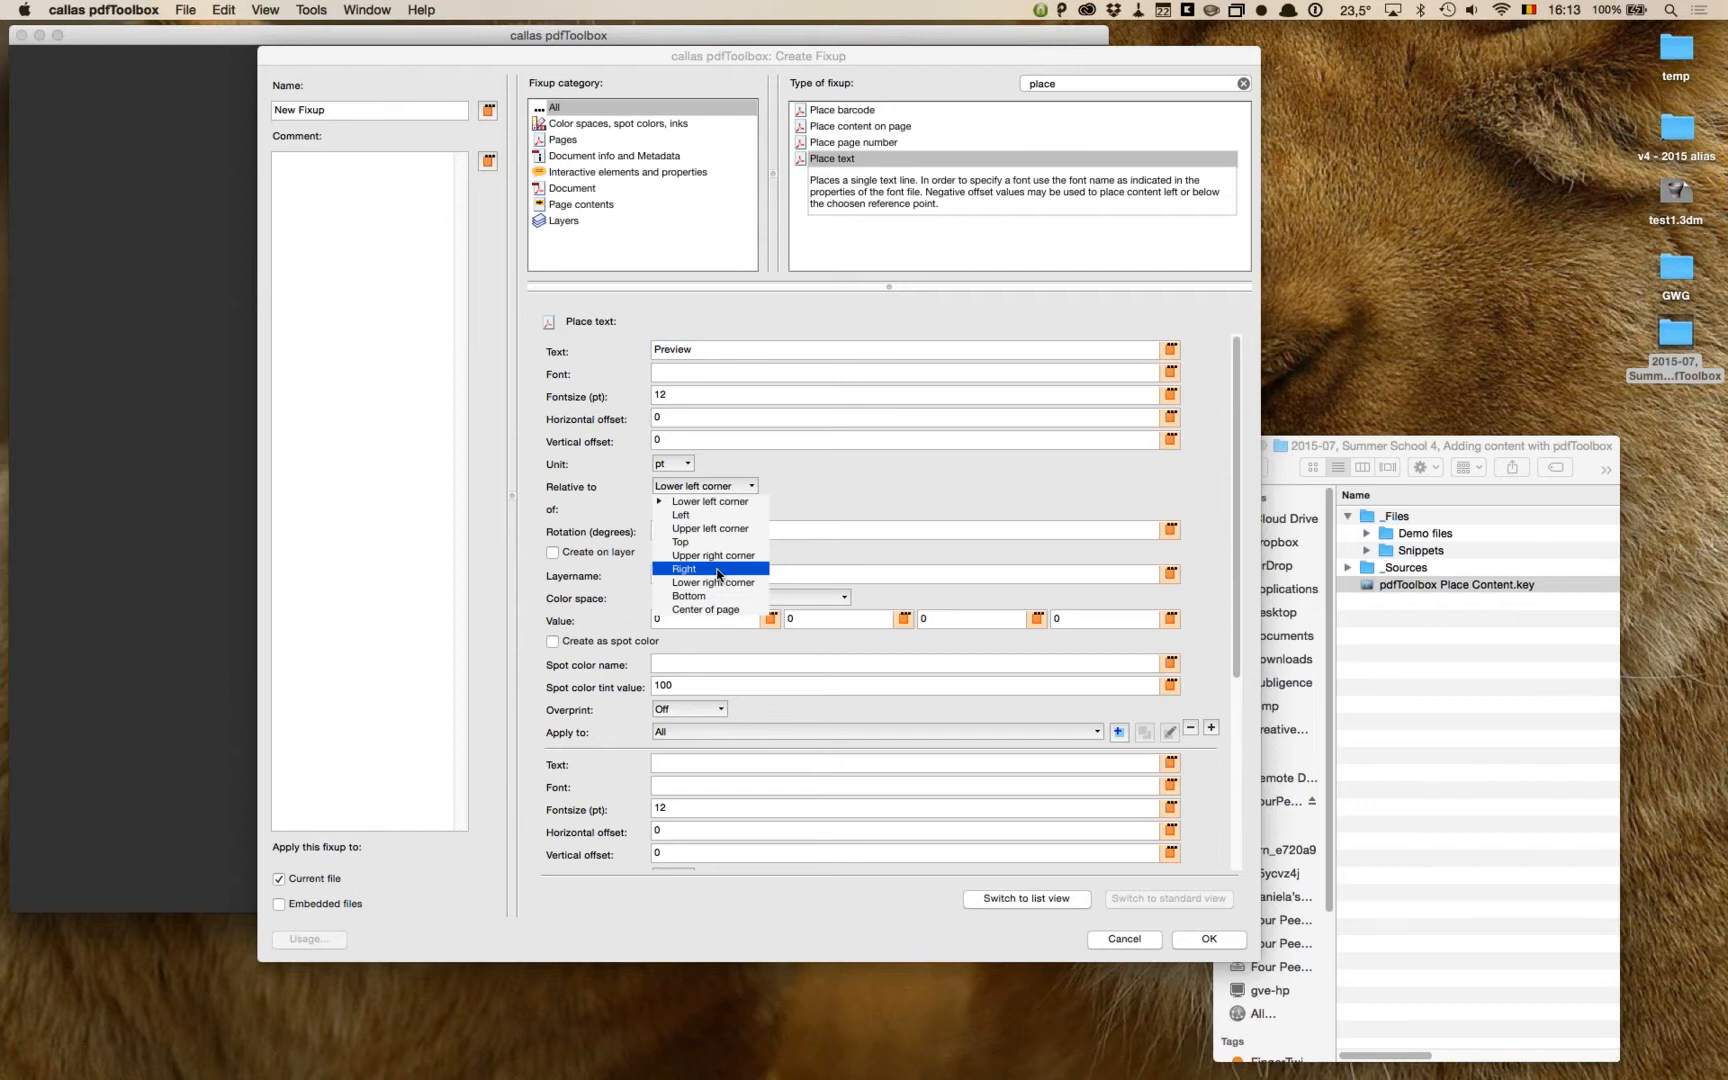
click(725, 581)
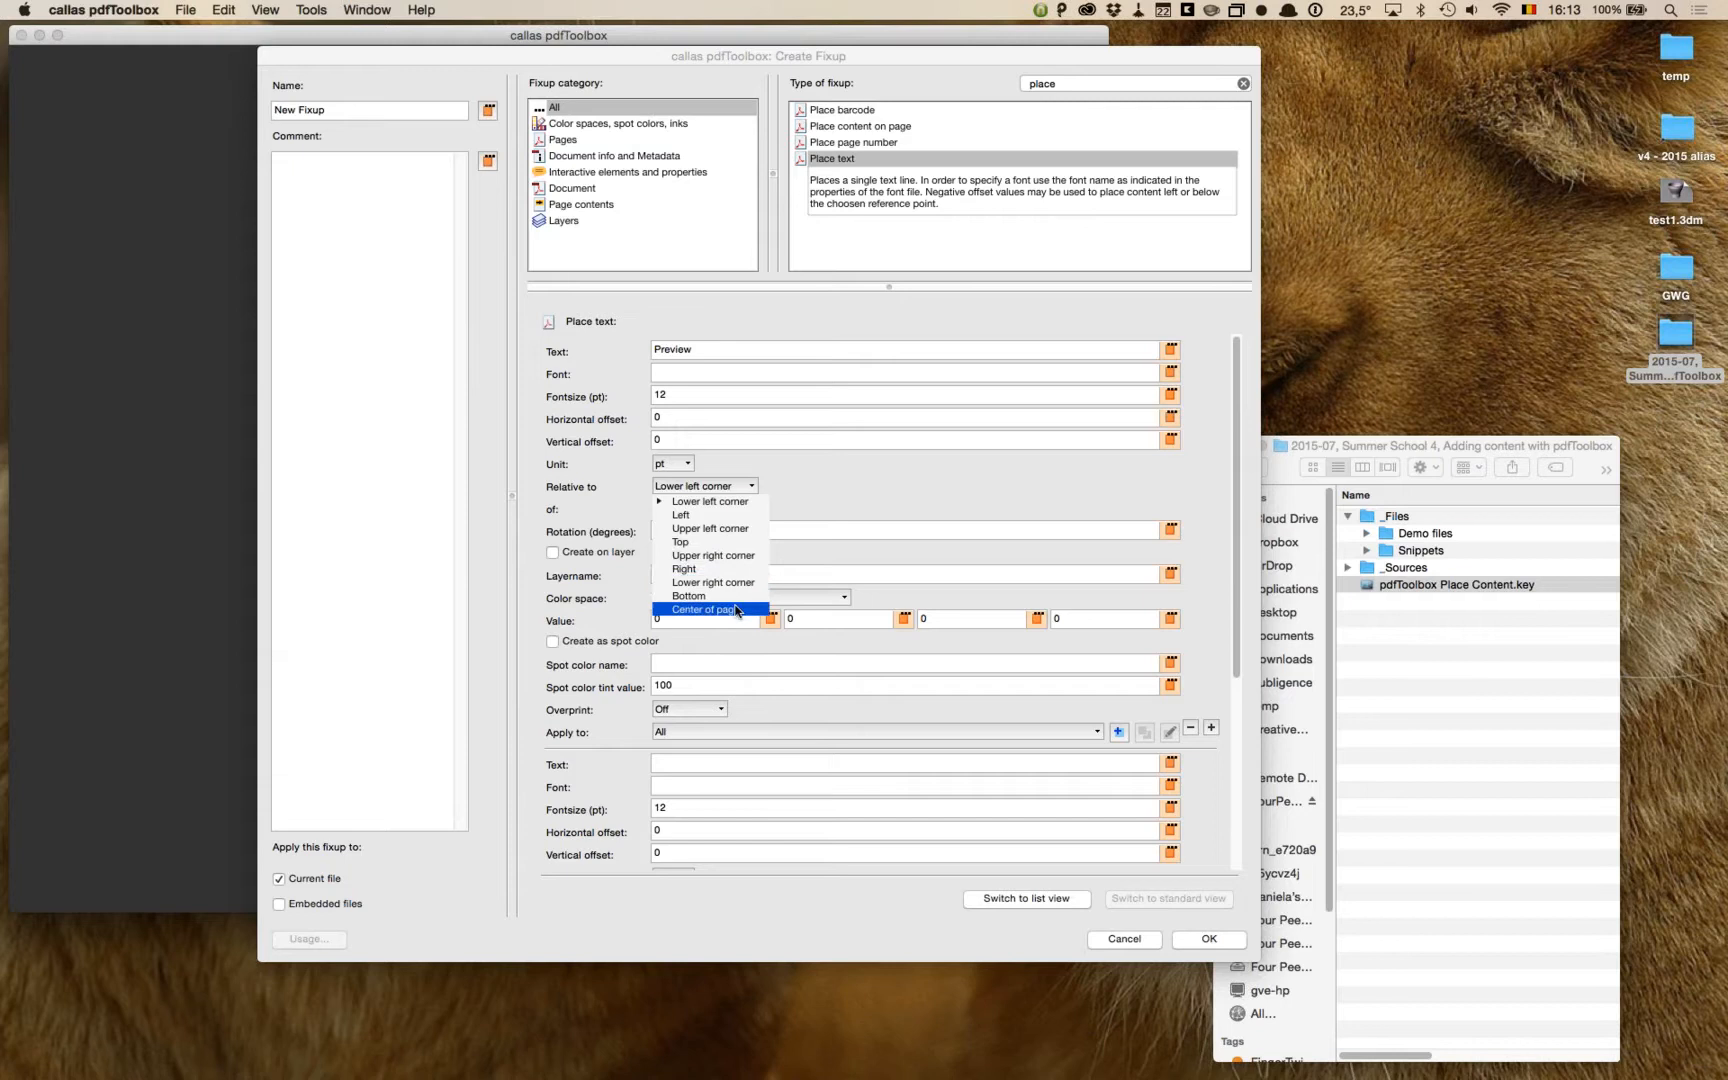
click(738, 608)
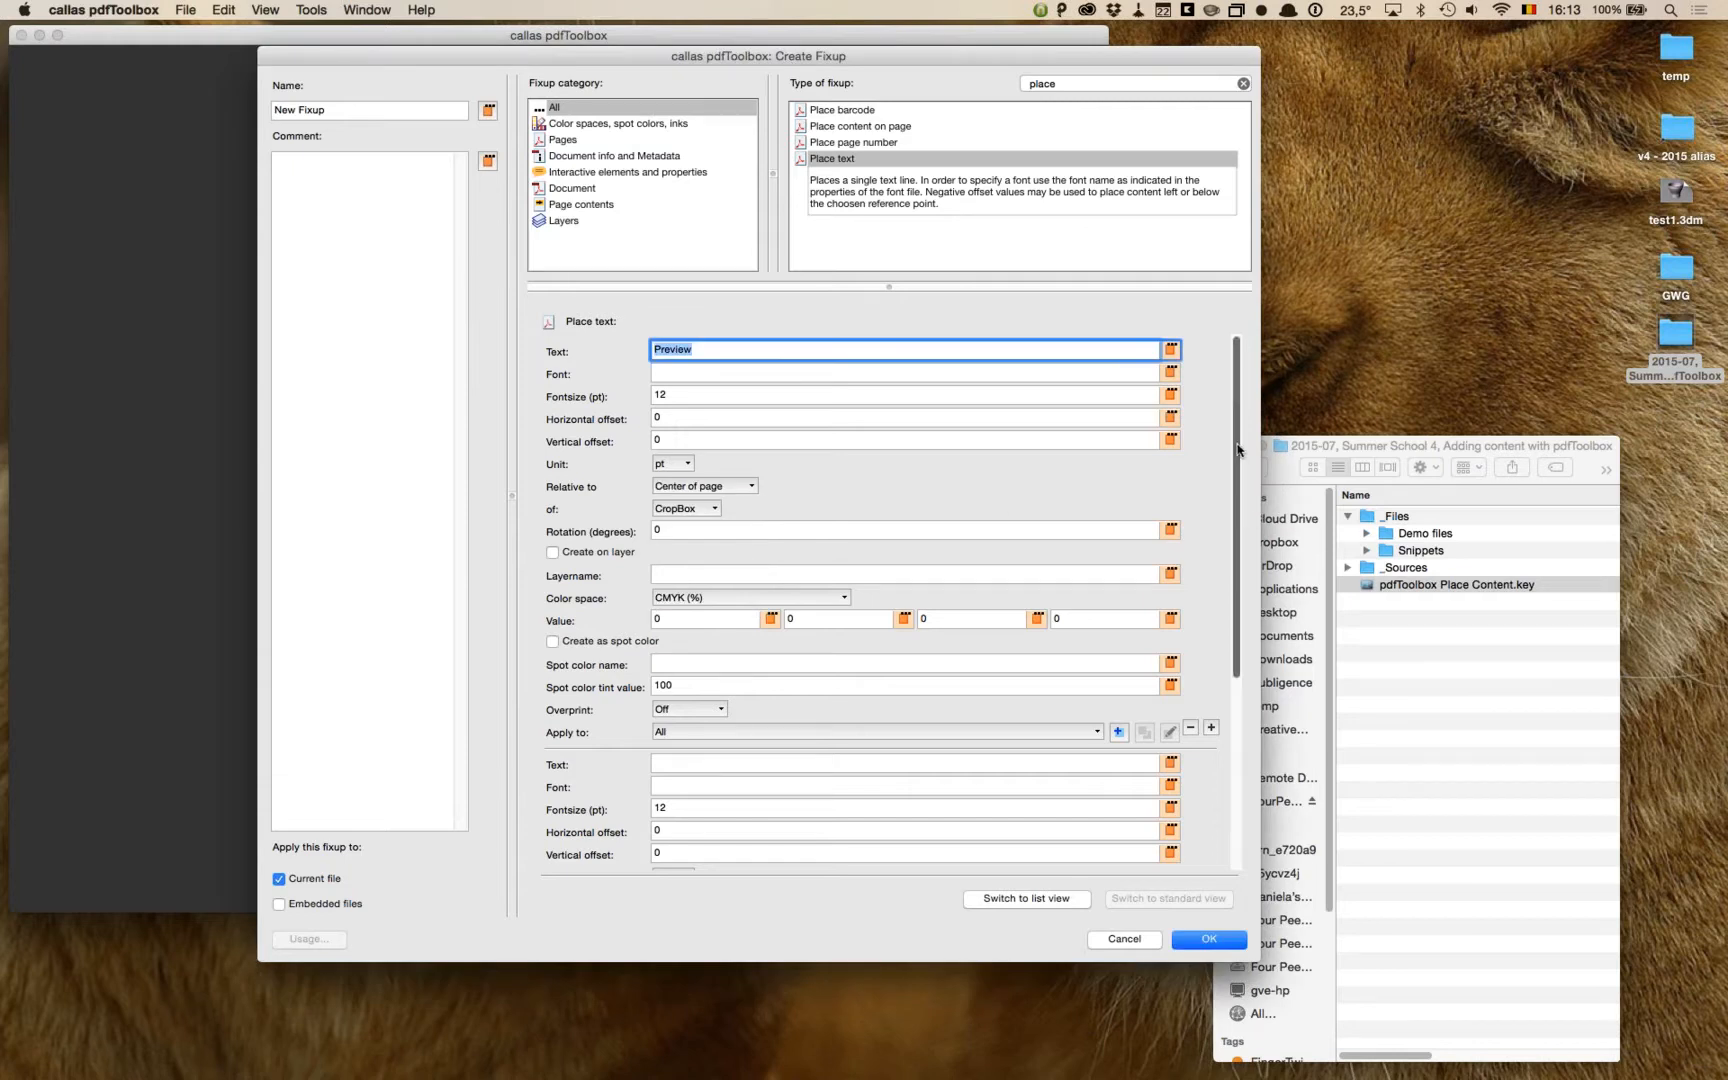
Step: Set the second text entry to "DocumentName", placed relative to the lower right corner of the TrimBox
drag(1240, 468, 1248, 688)
click(945, 467)
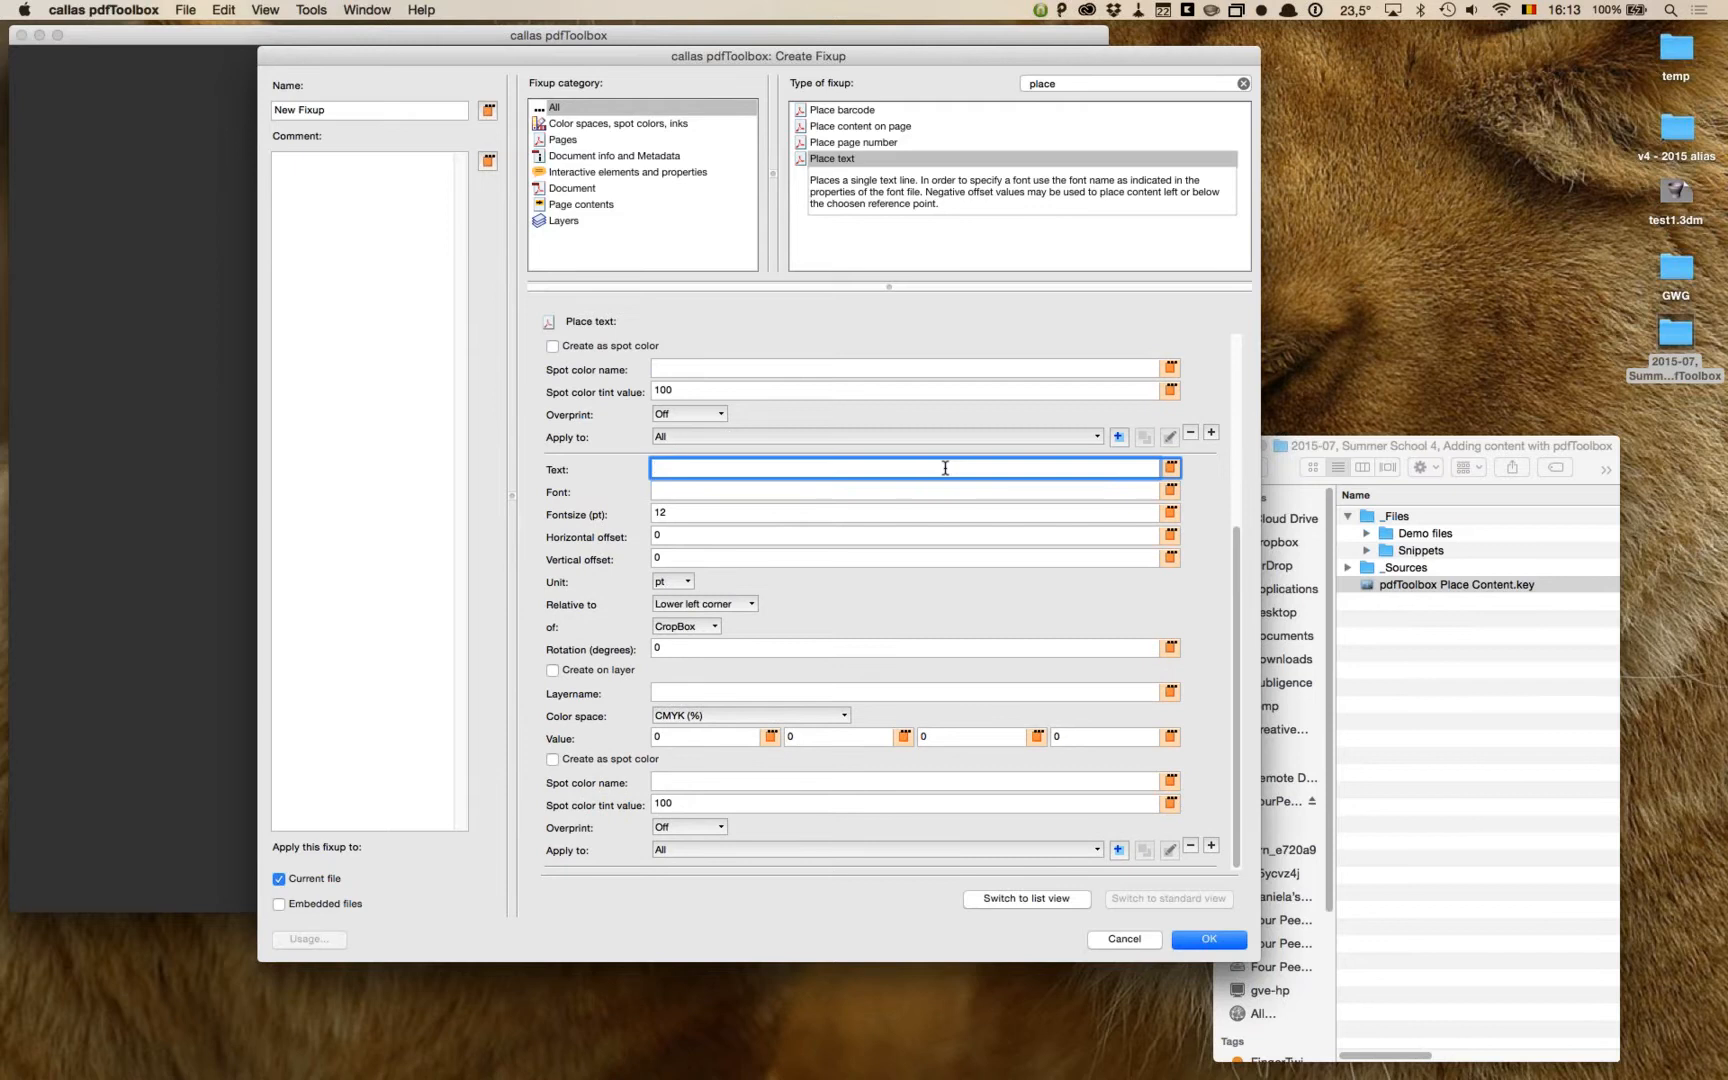
text(DocumentName)
click(707, 627)
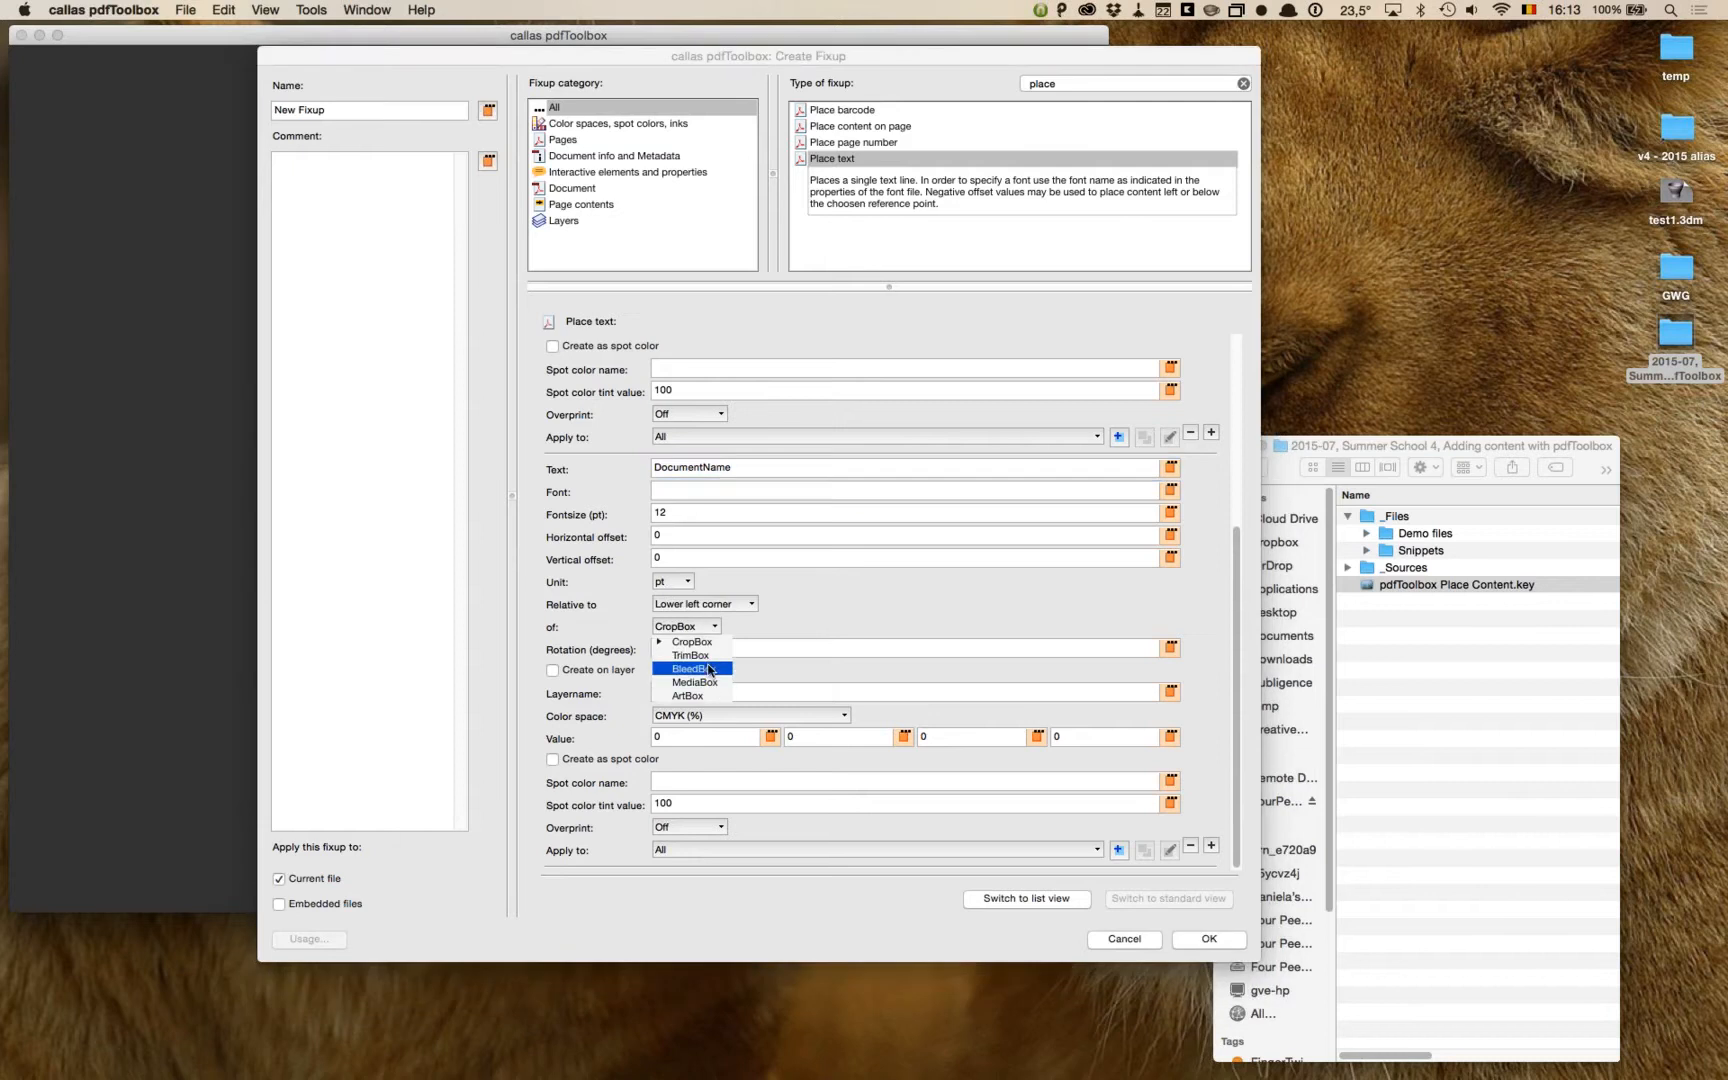
click(692, 642)
click(727, 604)
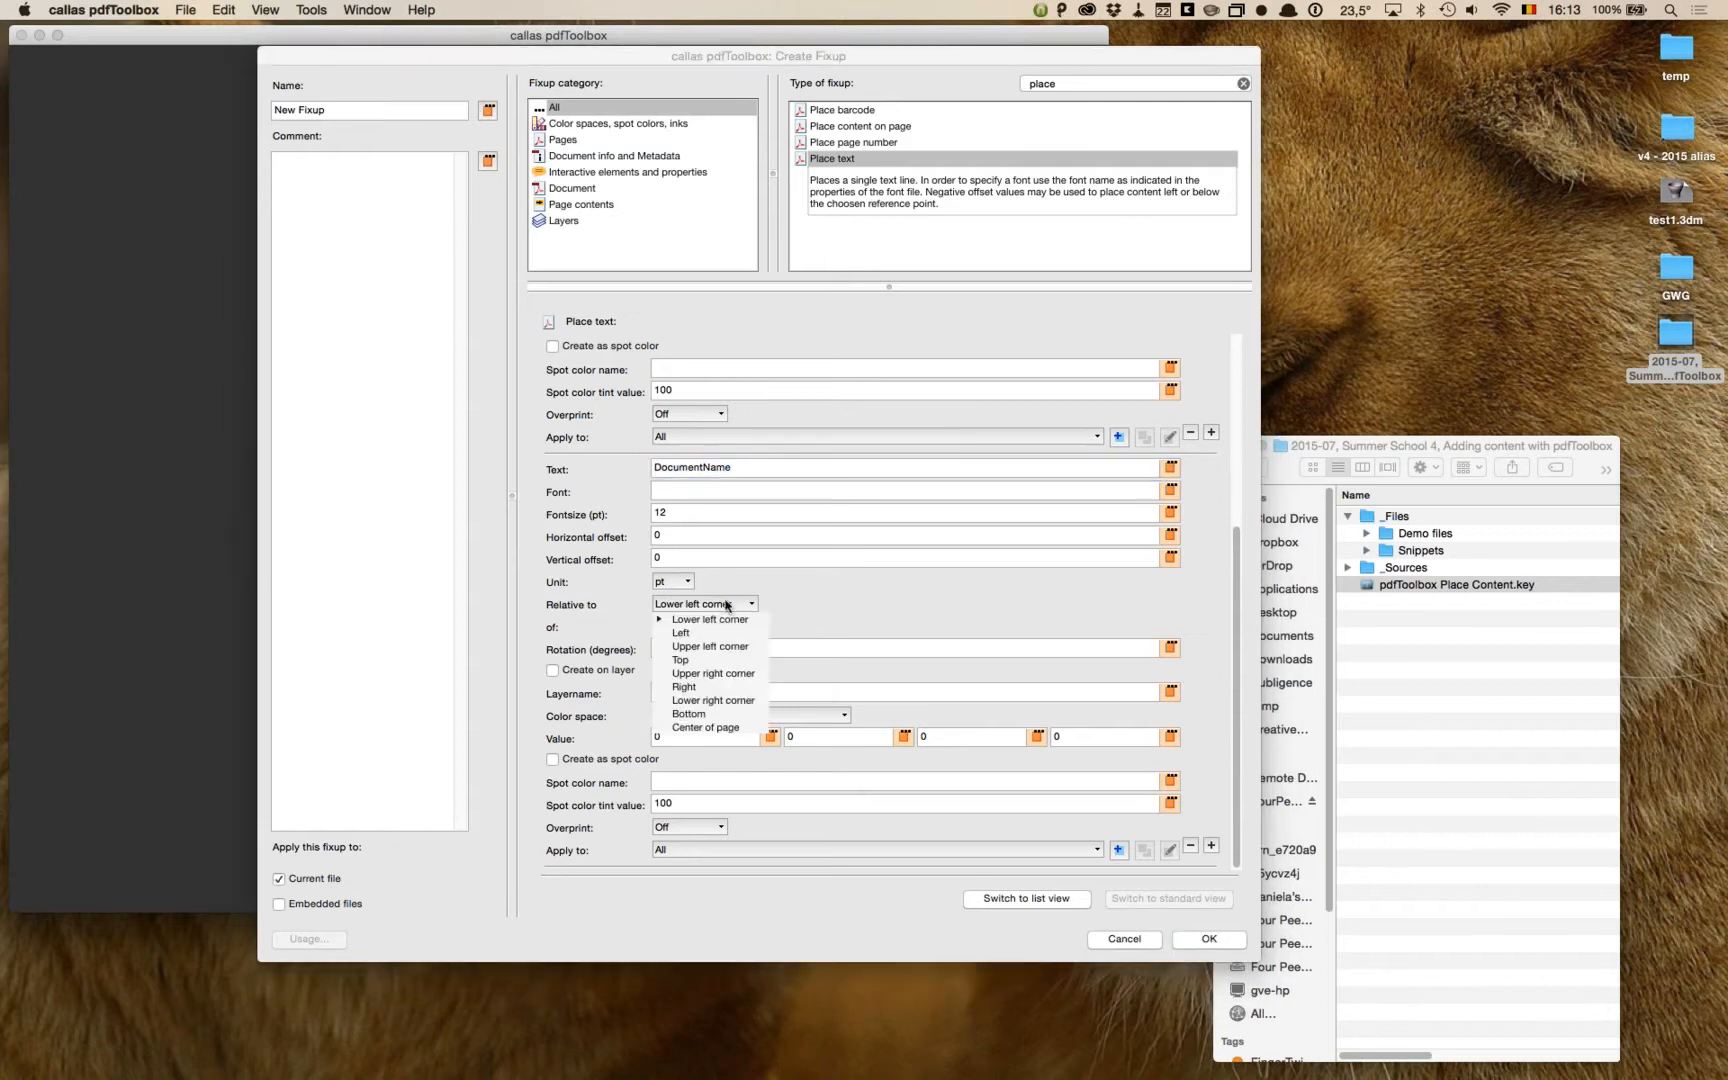
click(729, 706)
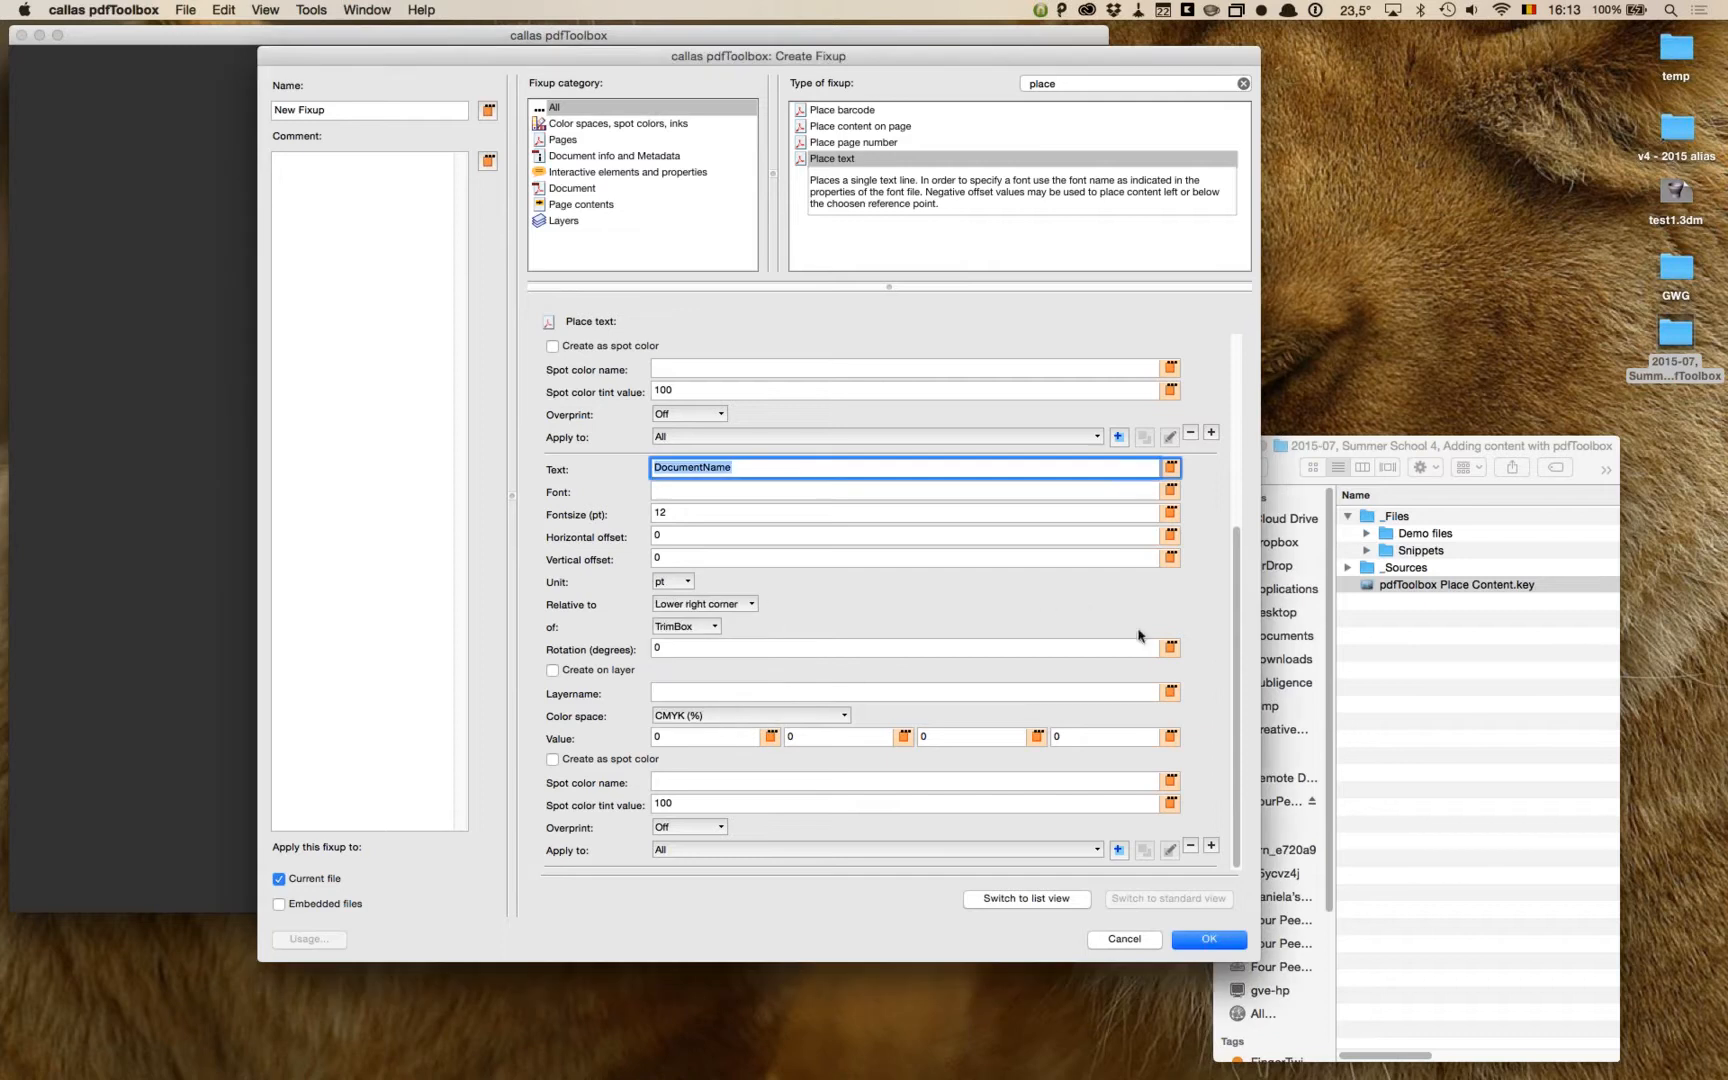
Step: Review the settings of both text entries, and switch the fixup to list view
drag(1250, 640, 1249, 388)
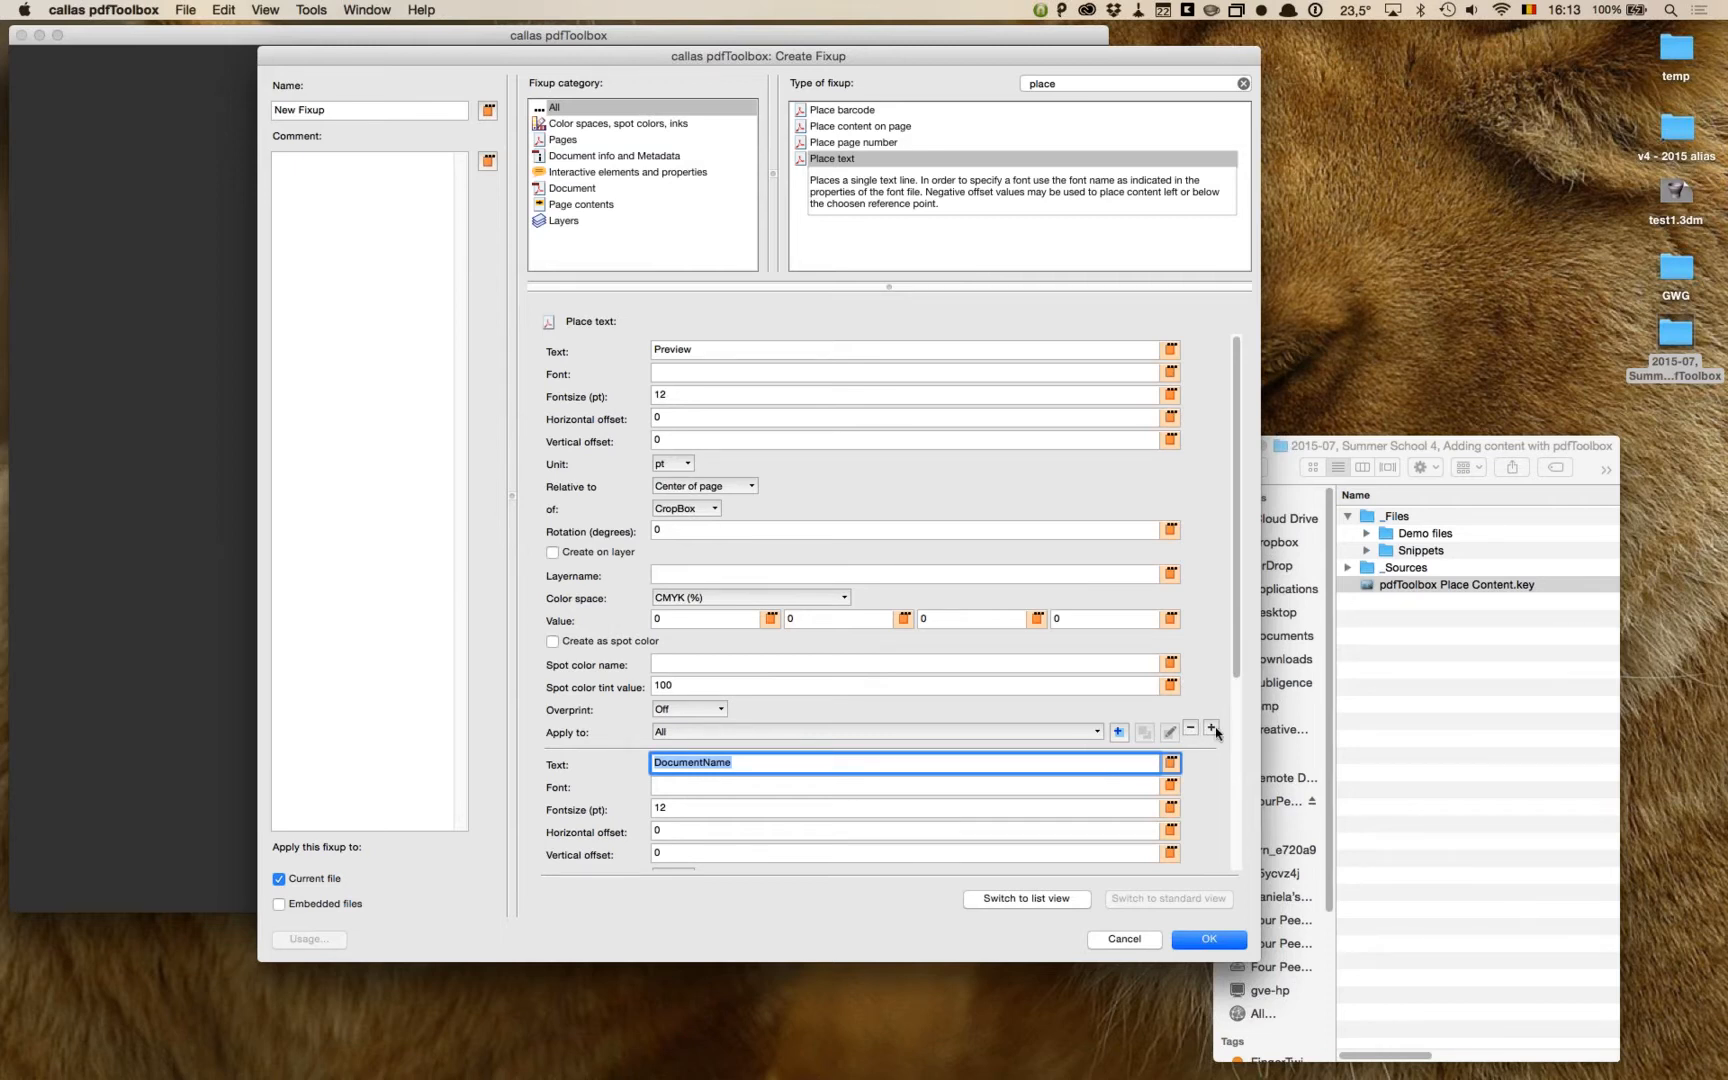
scroll(1245, 588, down, 1)
drag(1247, 648, 1265, 397)
drag(1240, 598, 1238, 778)
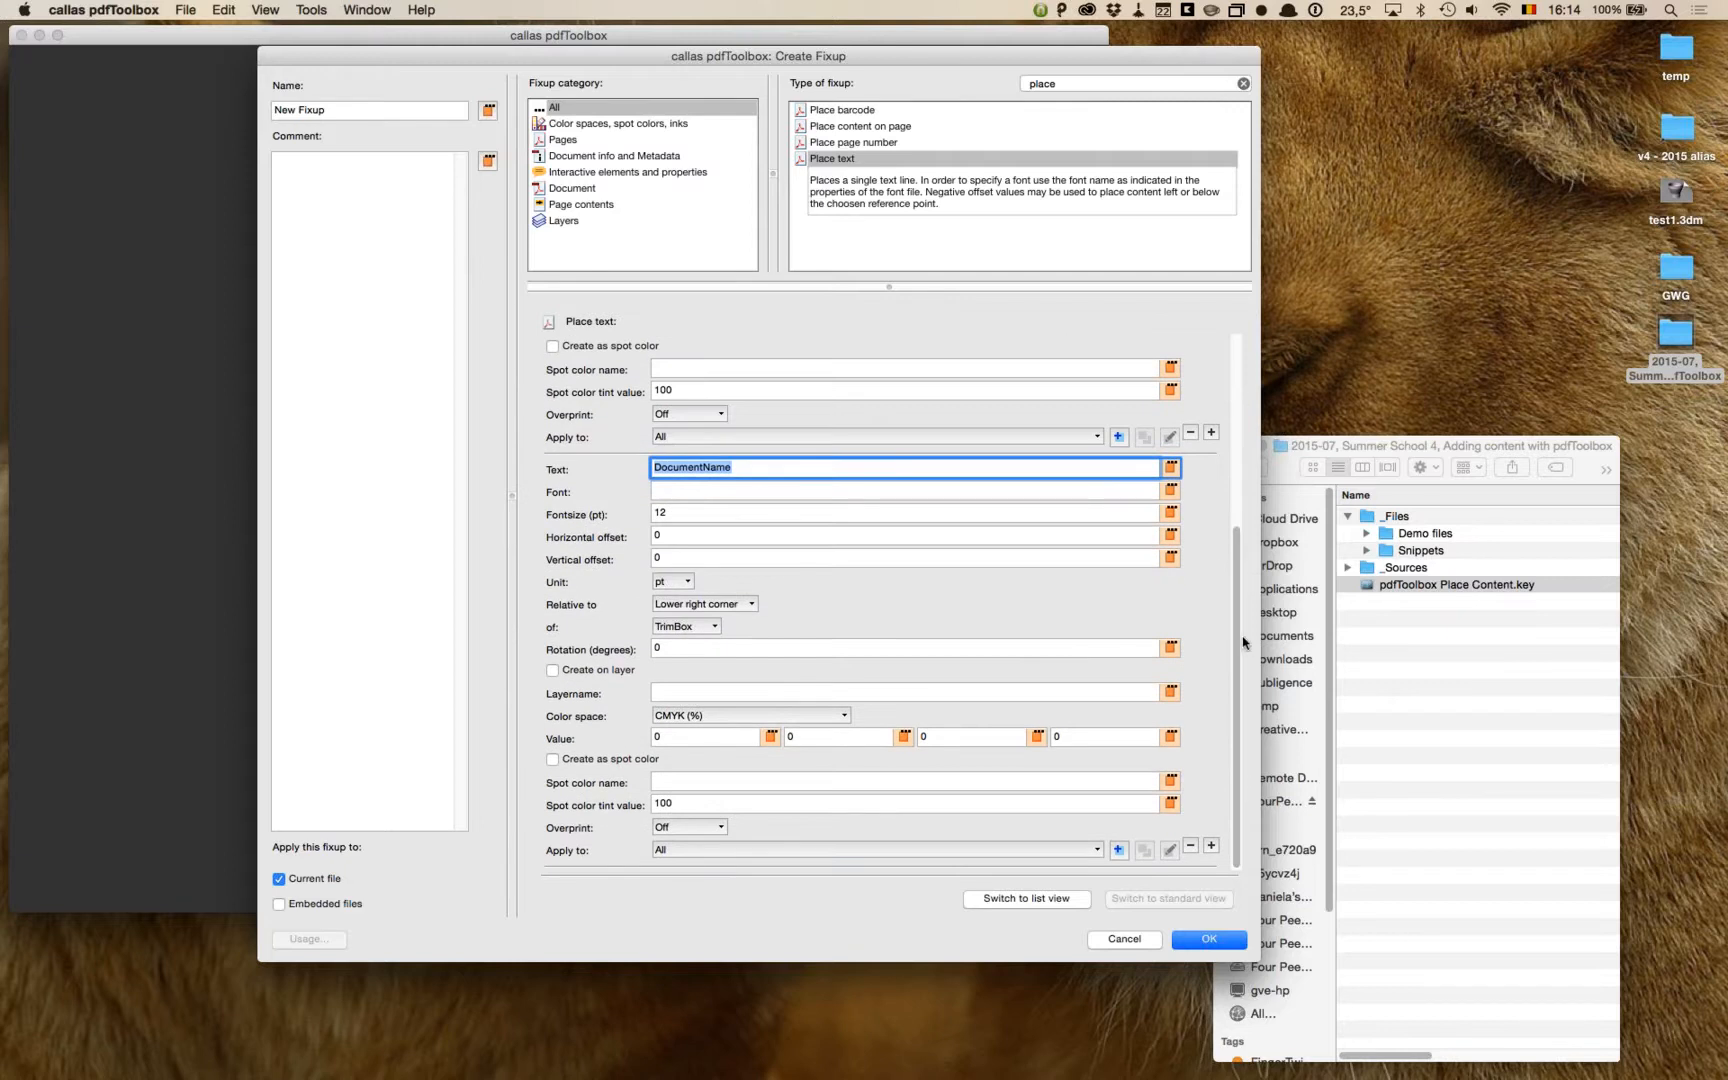
scroll(1243, 600, up, 4)
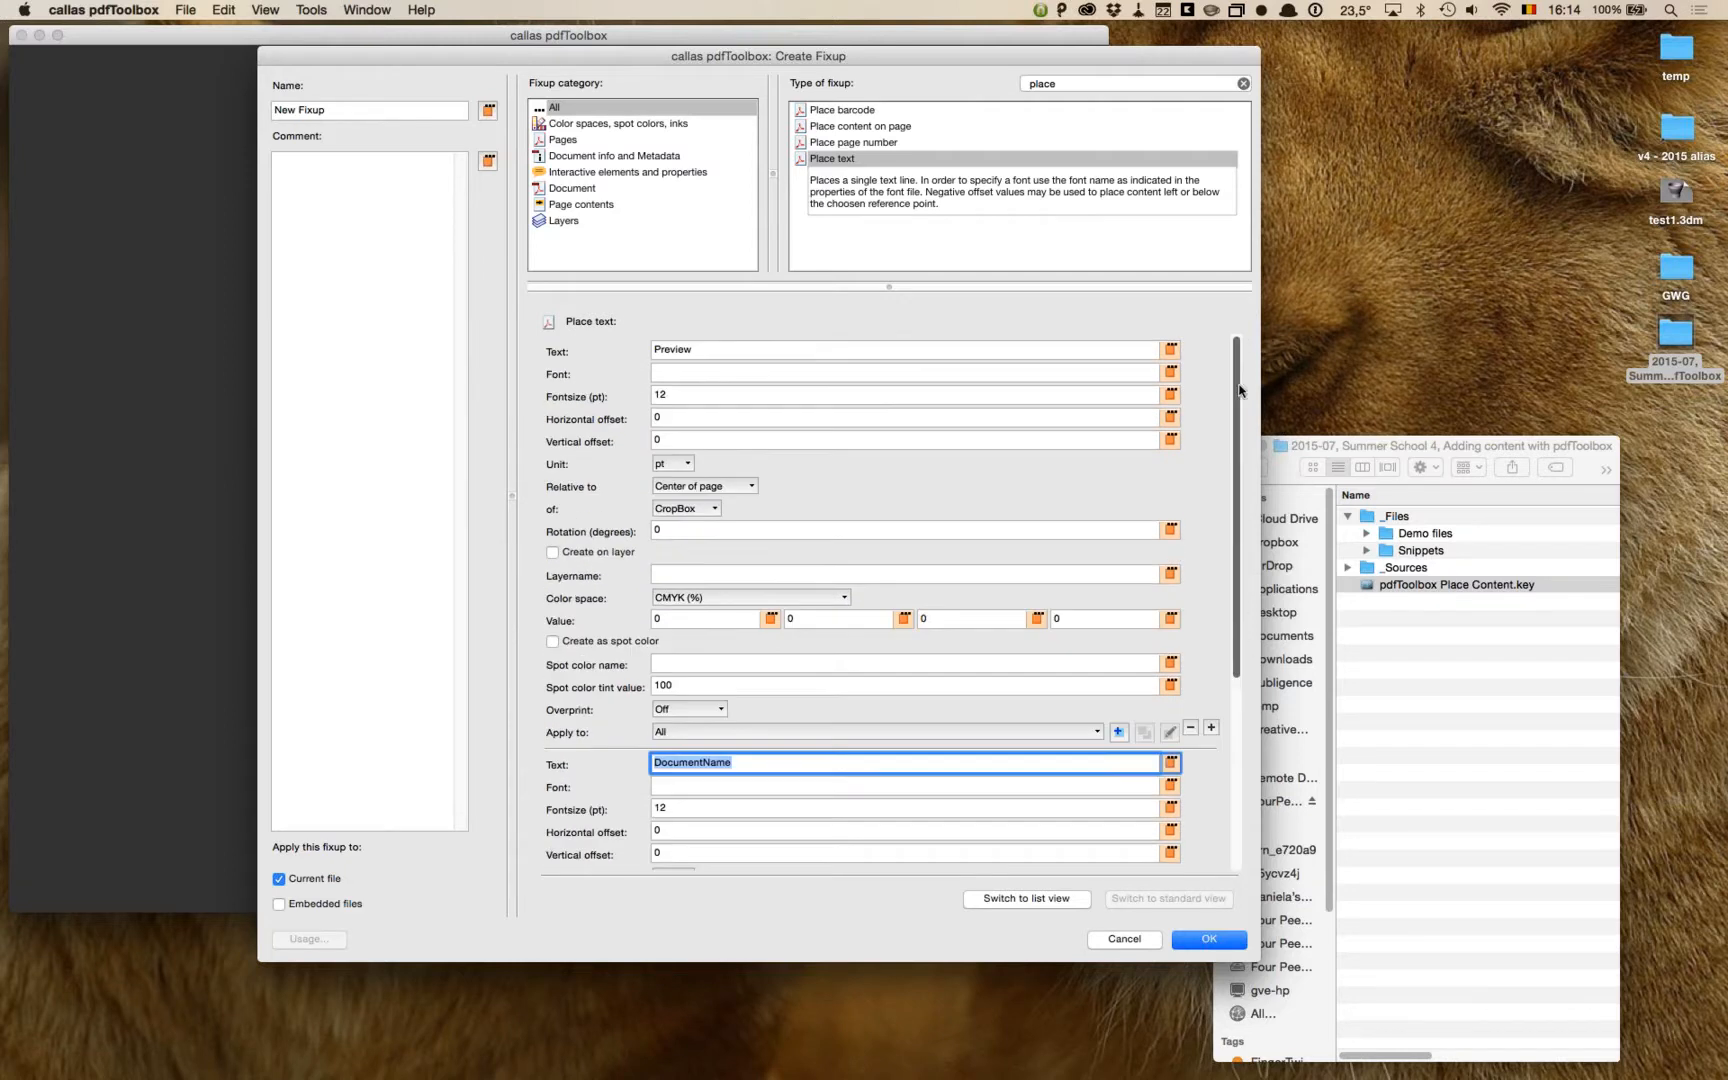
scroll(1243, 553, down, 3)
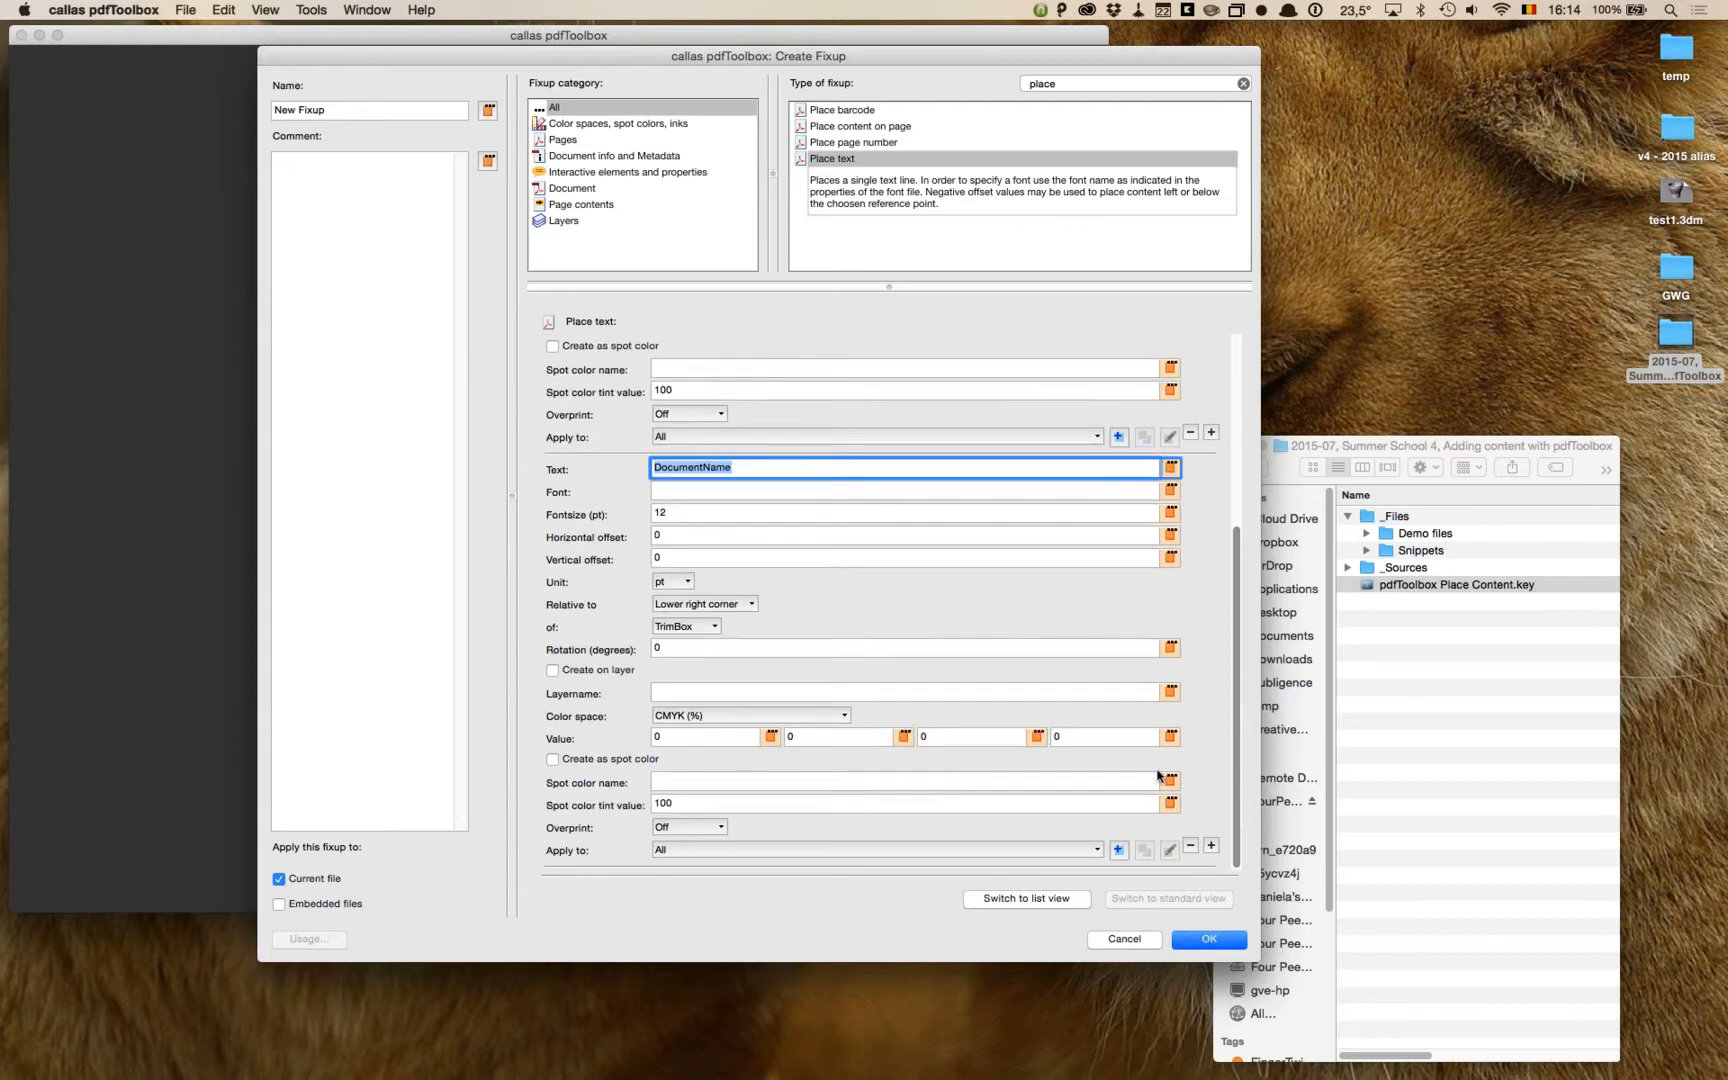
click(1022, 896)
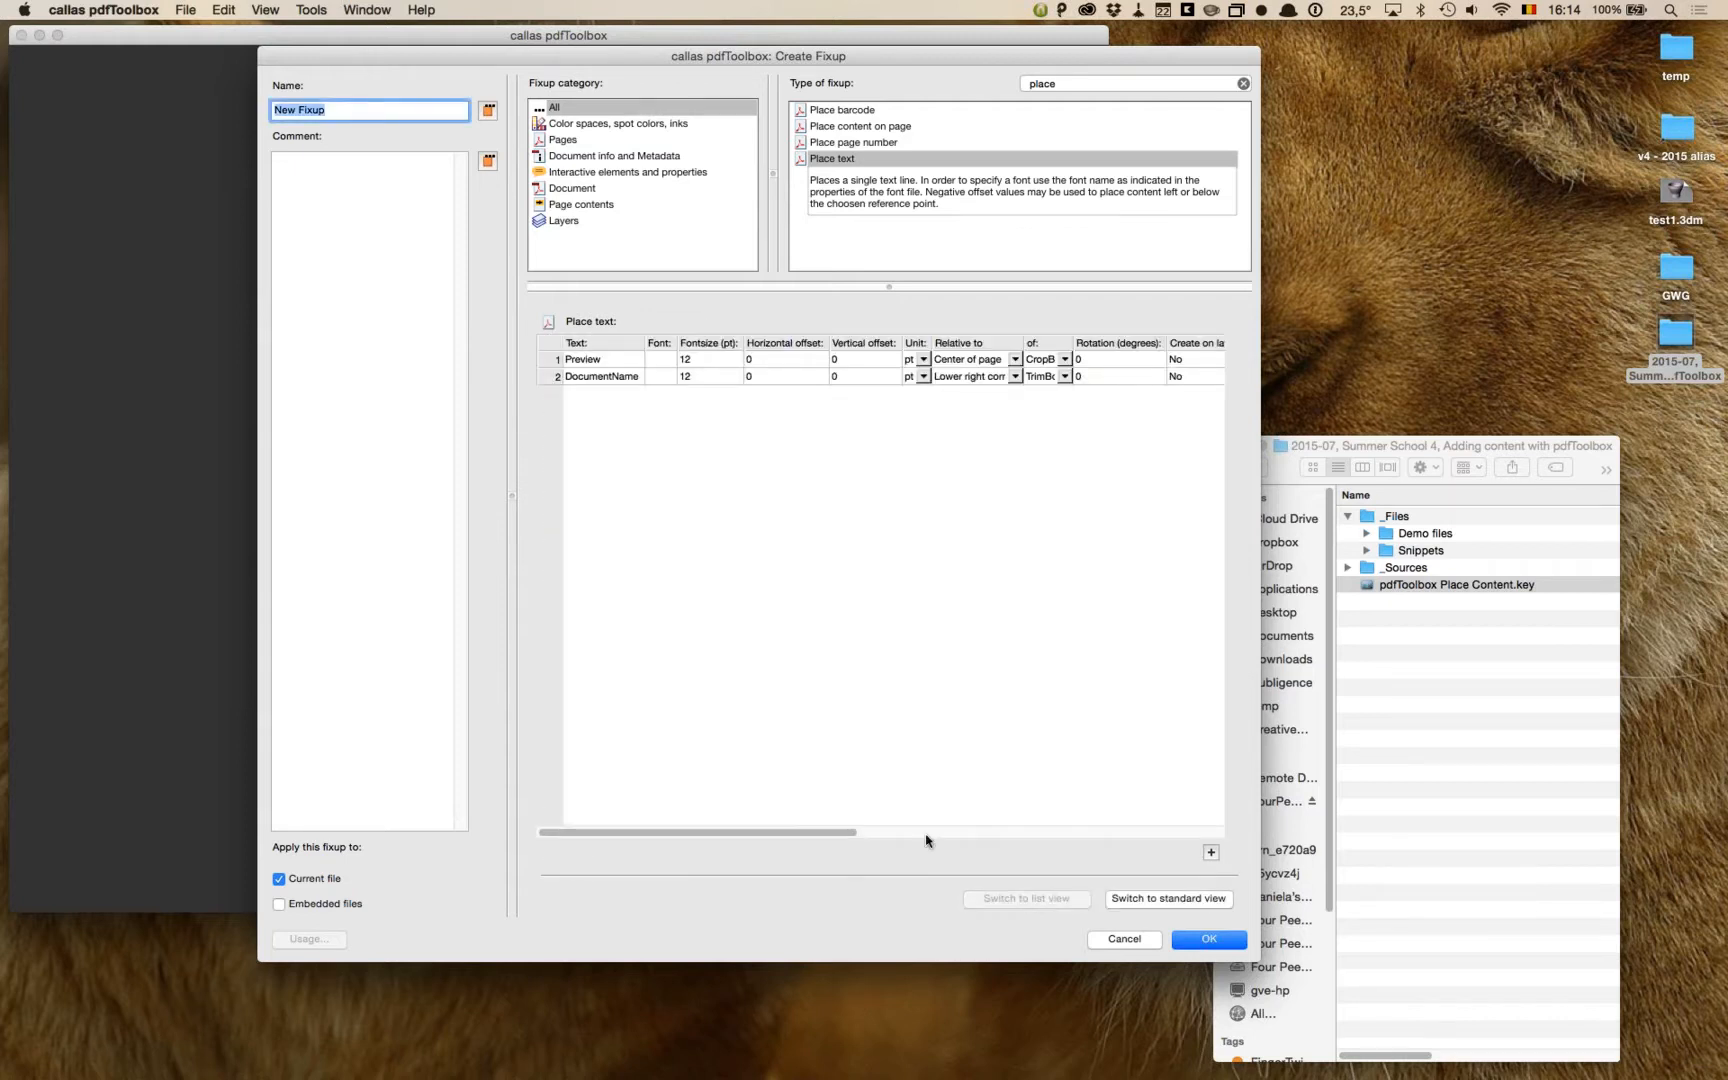
Step: Add two more empty text entries to the list, and look through the list's setting columns
drag(871, 838, 735, 836)
click(1211, 852)
click(1211, 852)
drag(818, 832, 1030, 830)
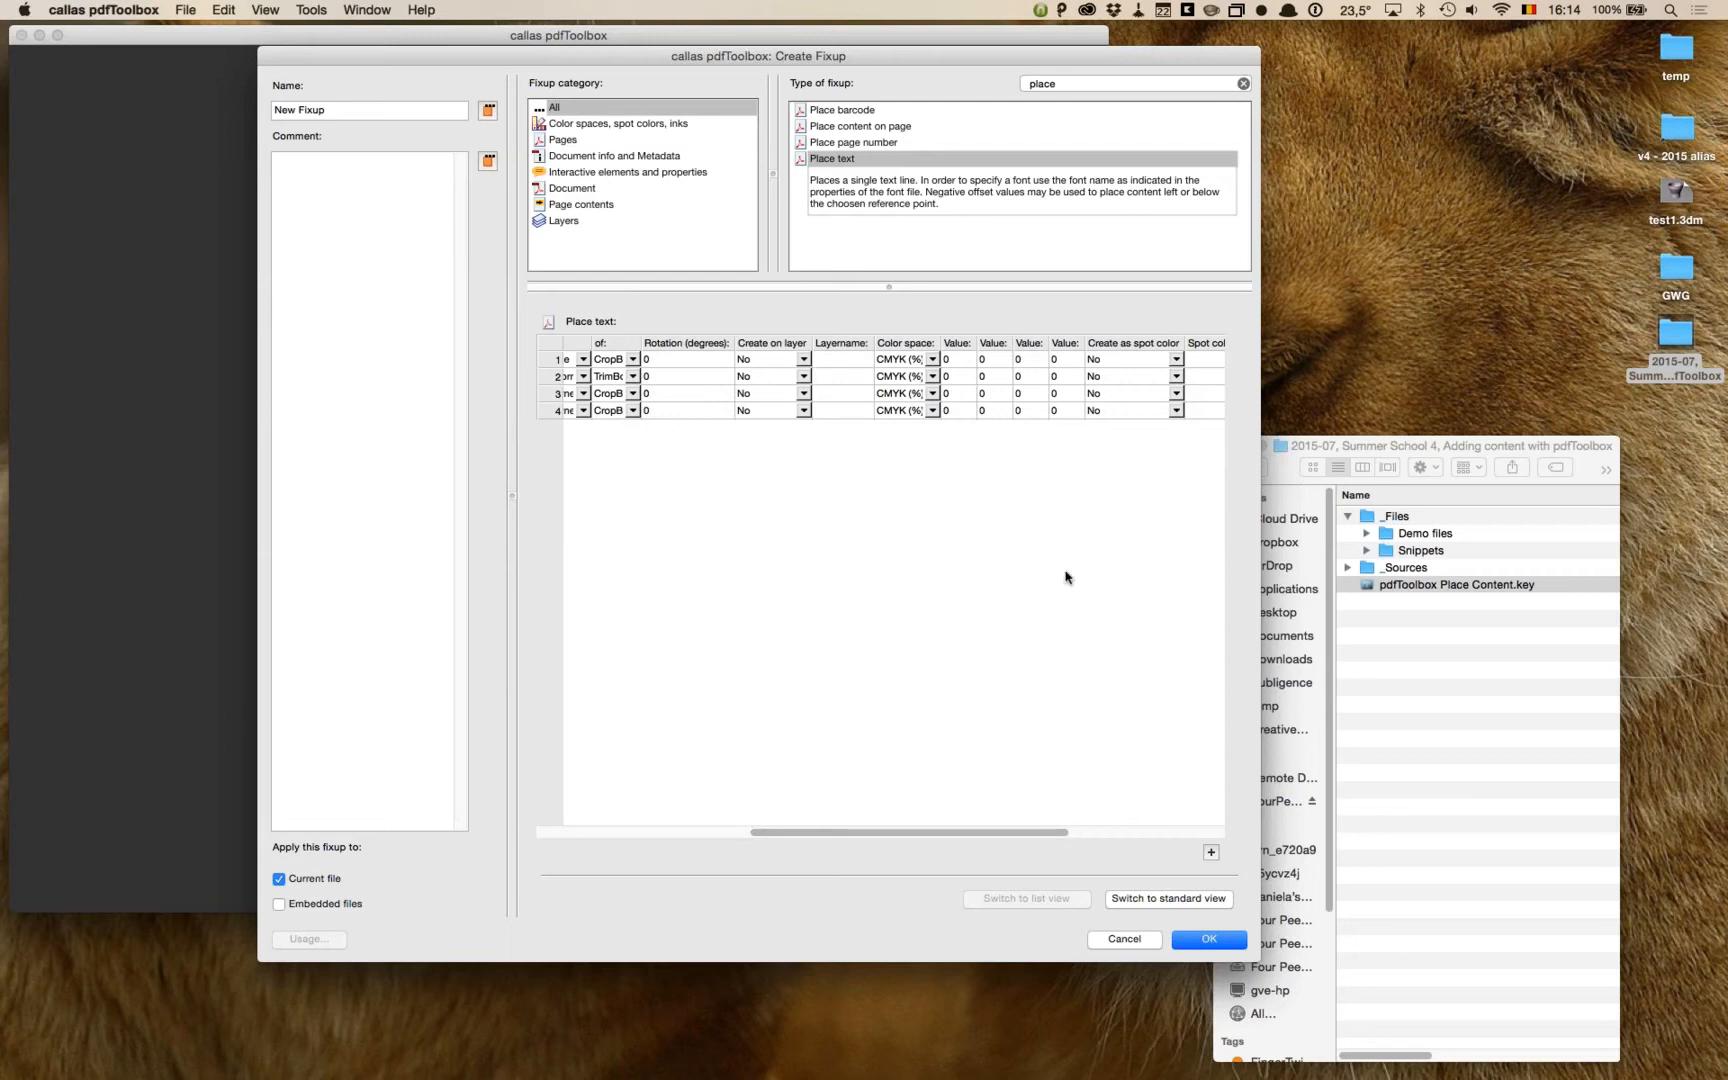
drag(1025, 832, 760, 830)
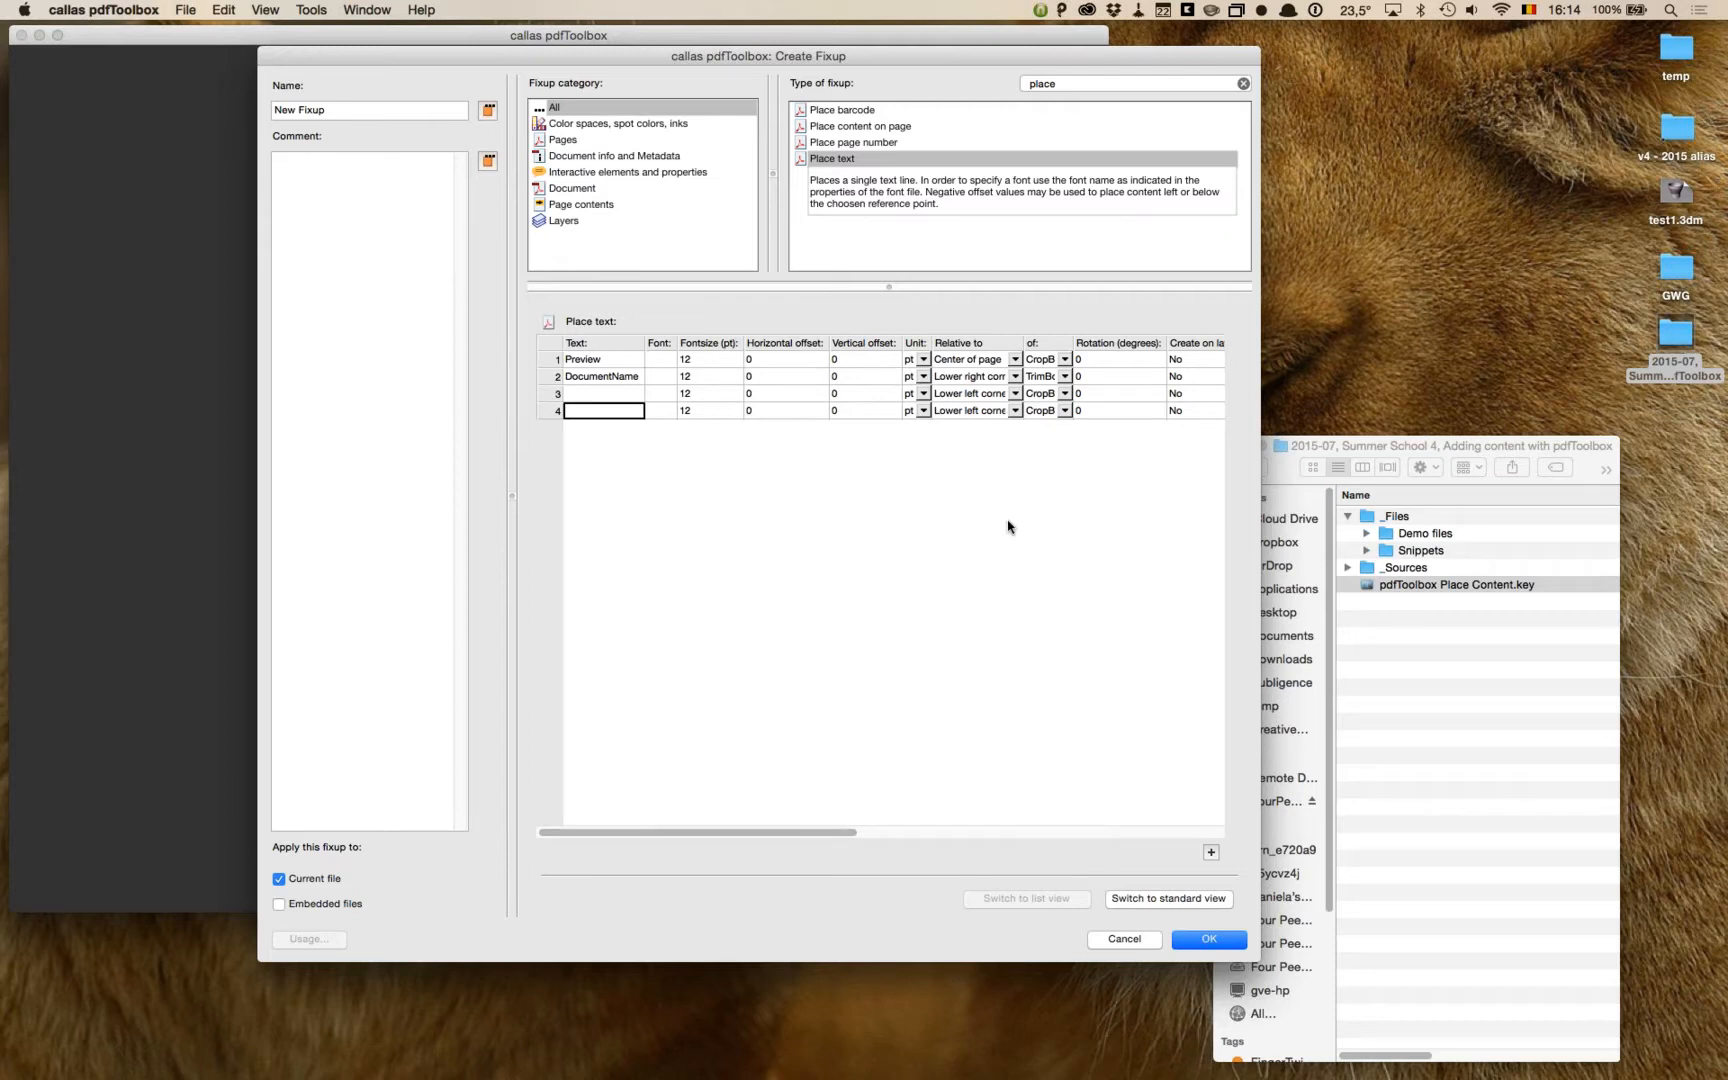
Step: Return to standard view and start a variable for the DocumentName text, with label var_documentname and default value documentname
click(1194, 903)
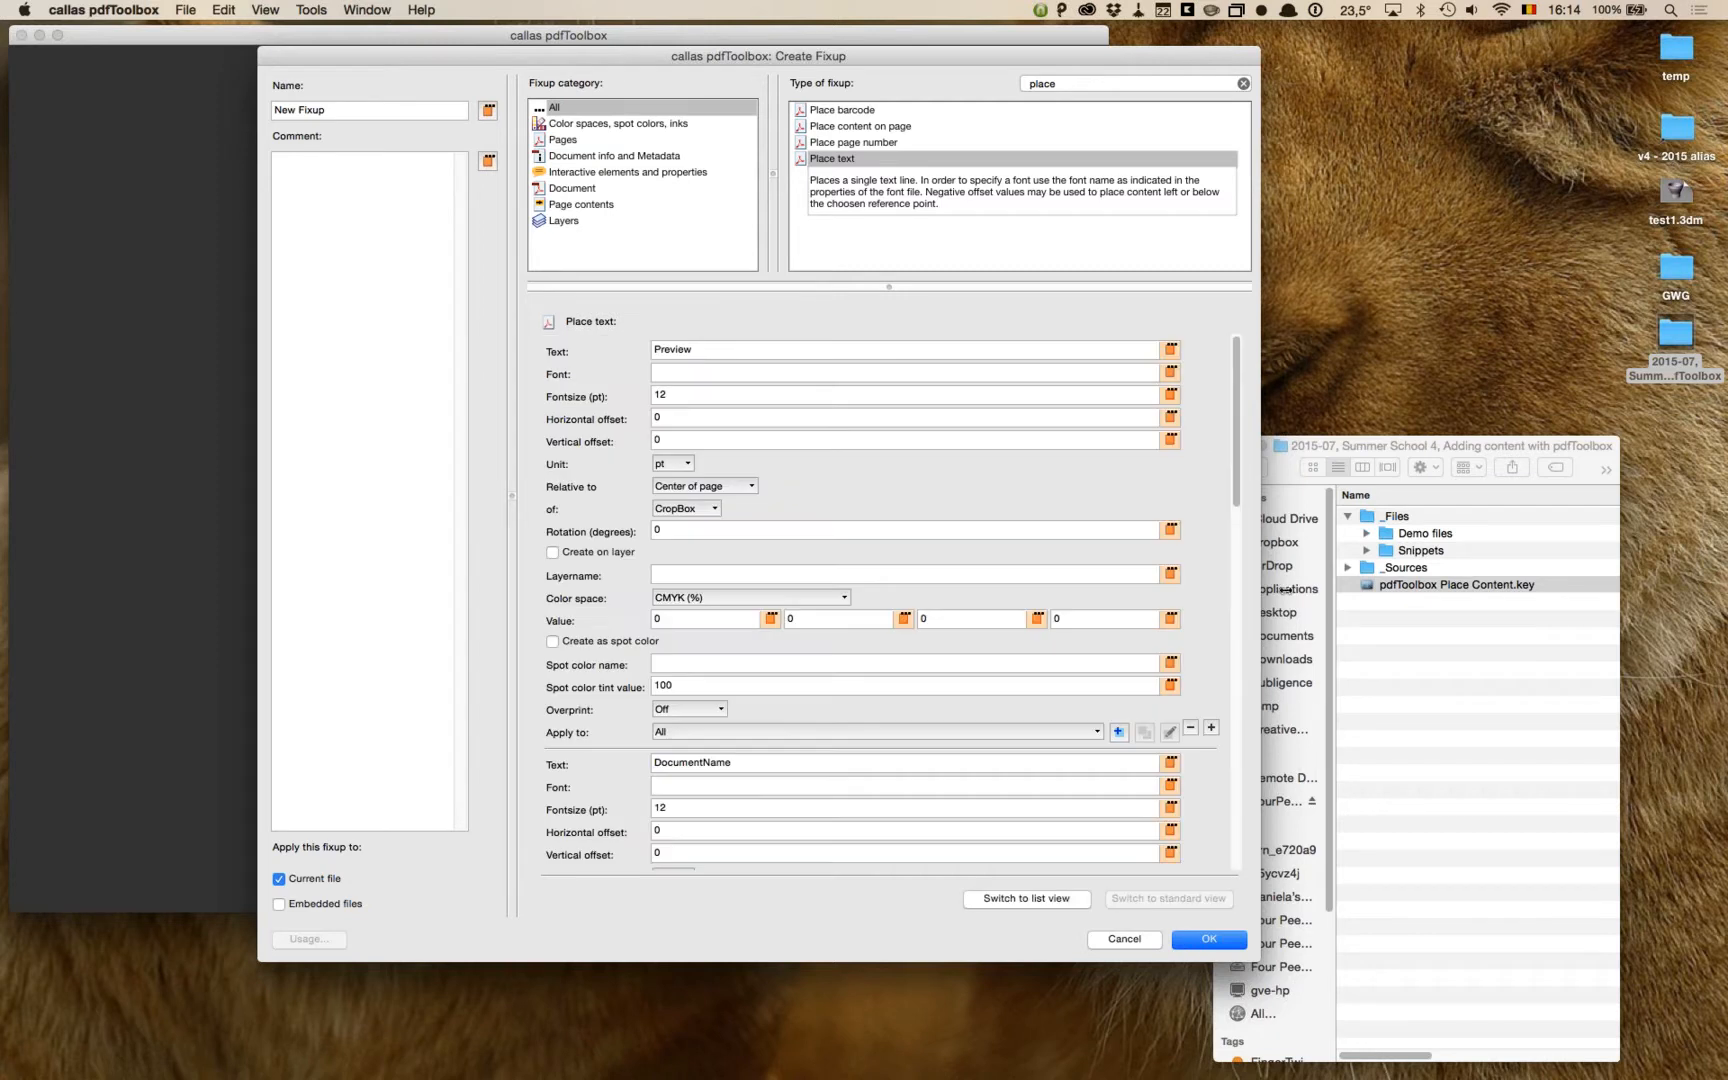
scroll(818, 451, down, 5)
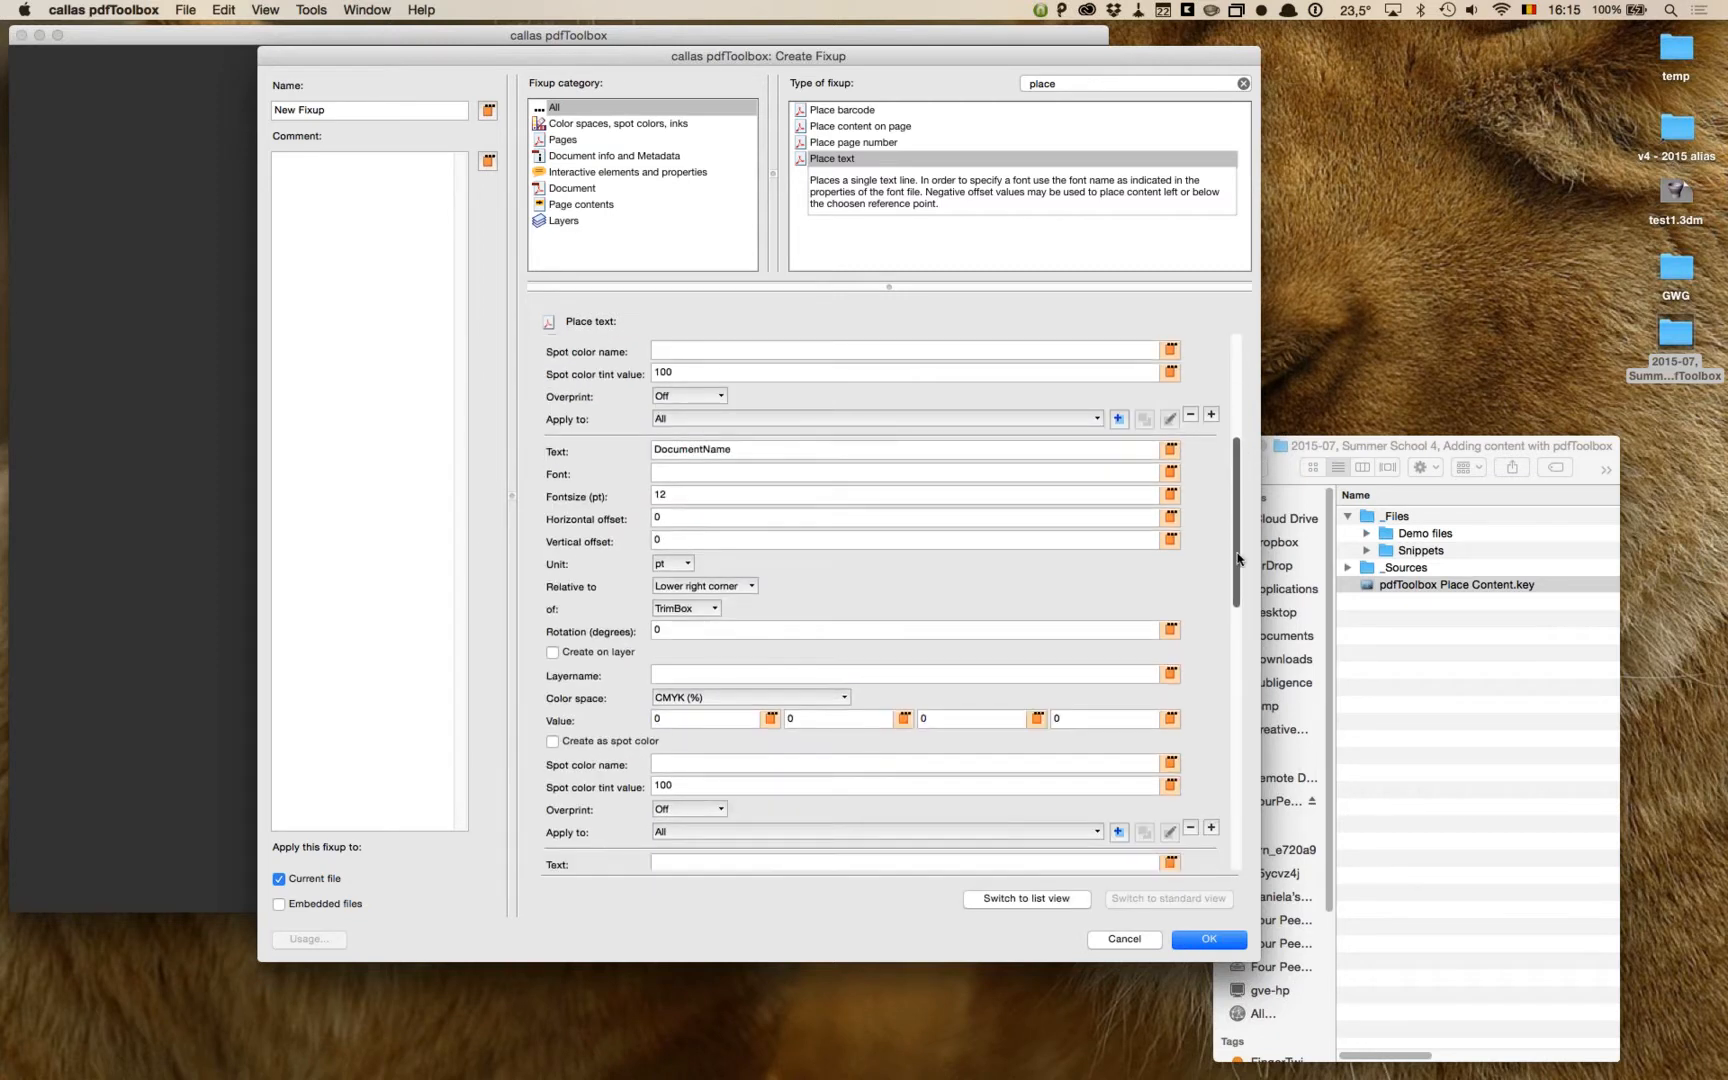
click(788, 416)
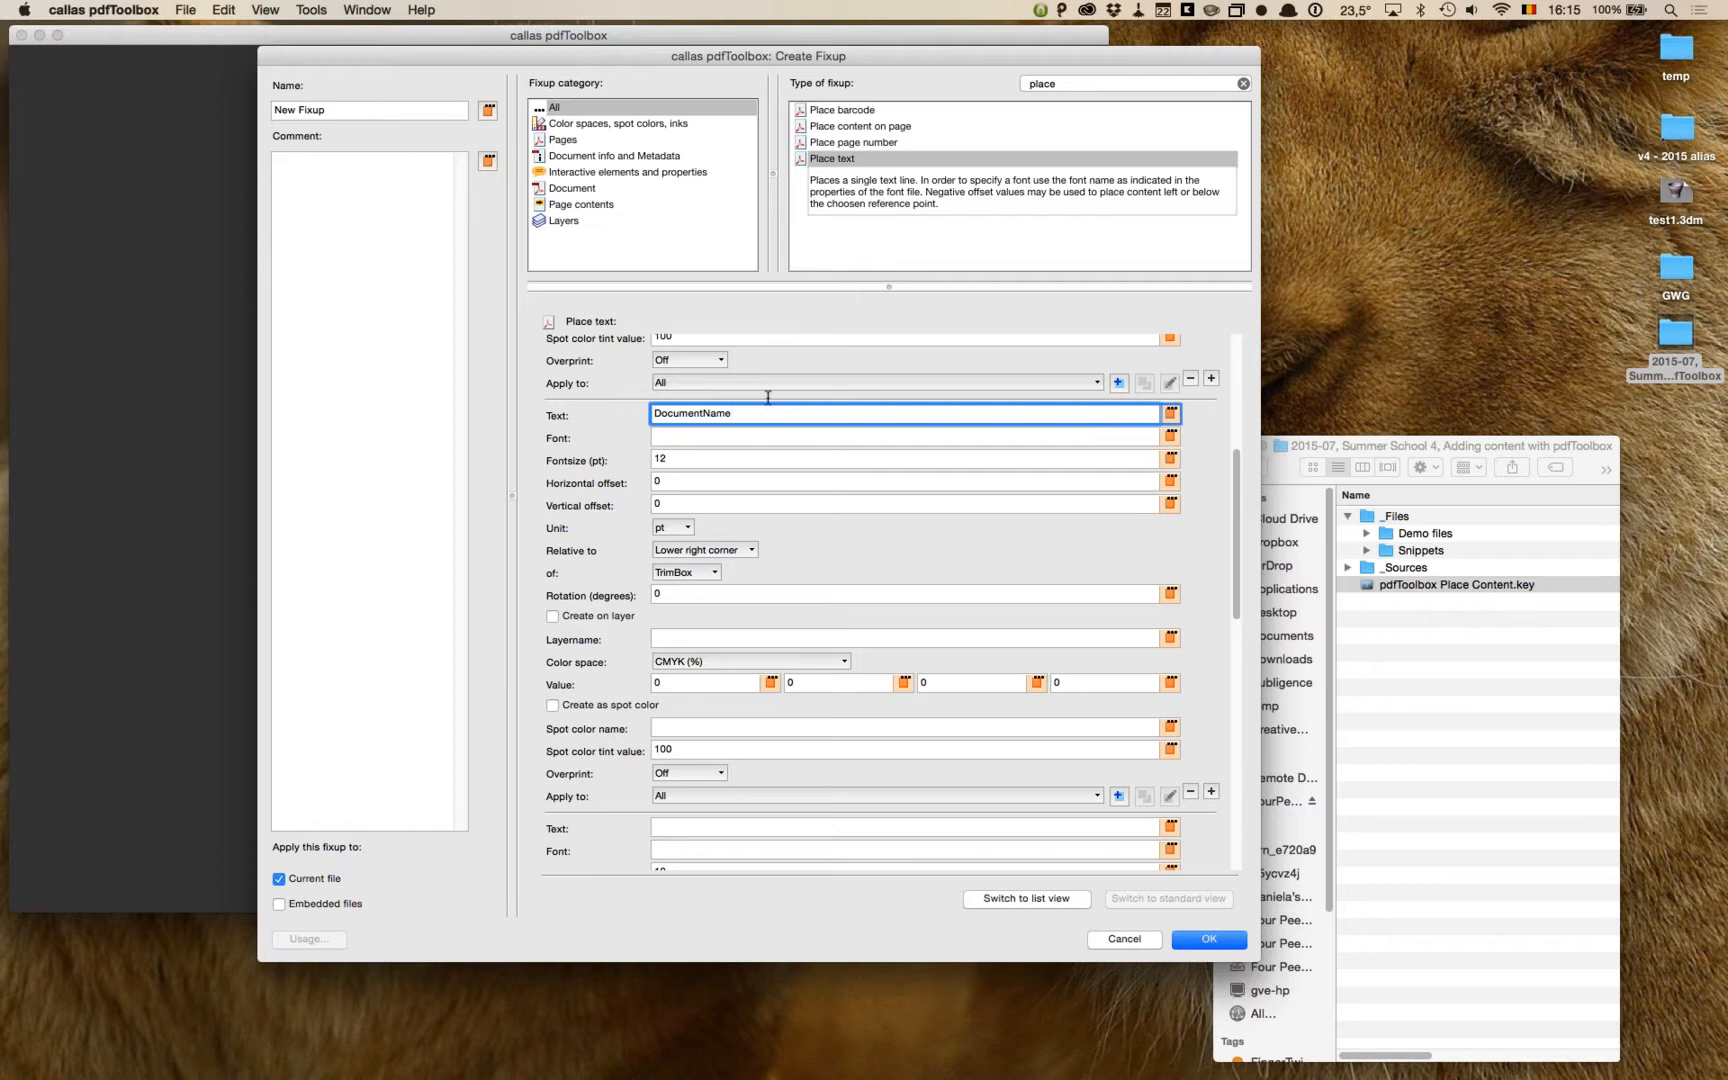
click(1174, 416)
drag(882, 297, 864, 193)
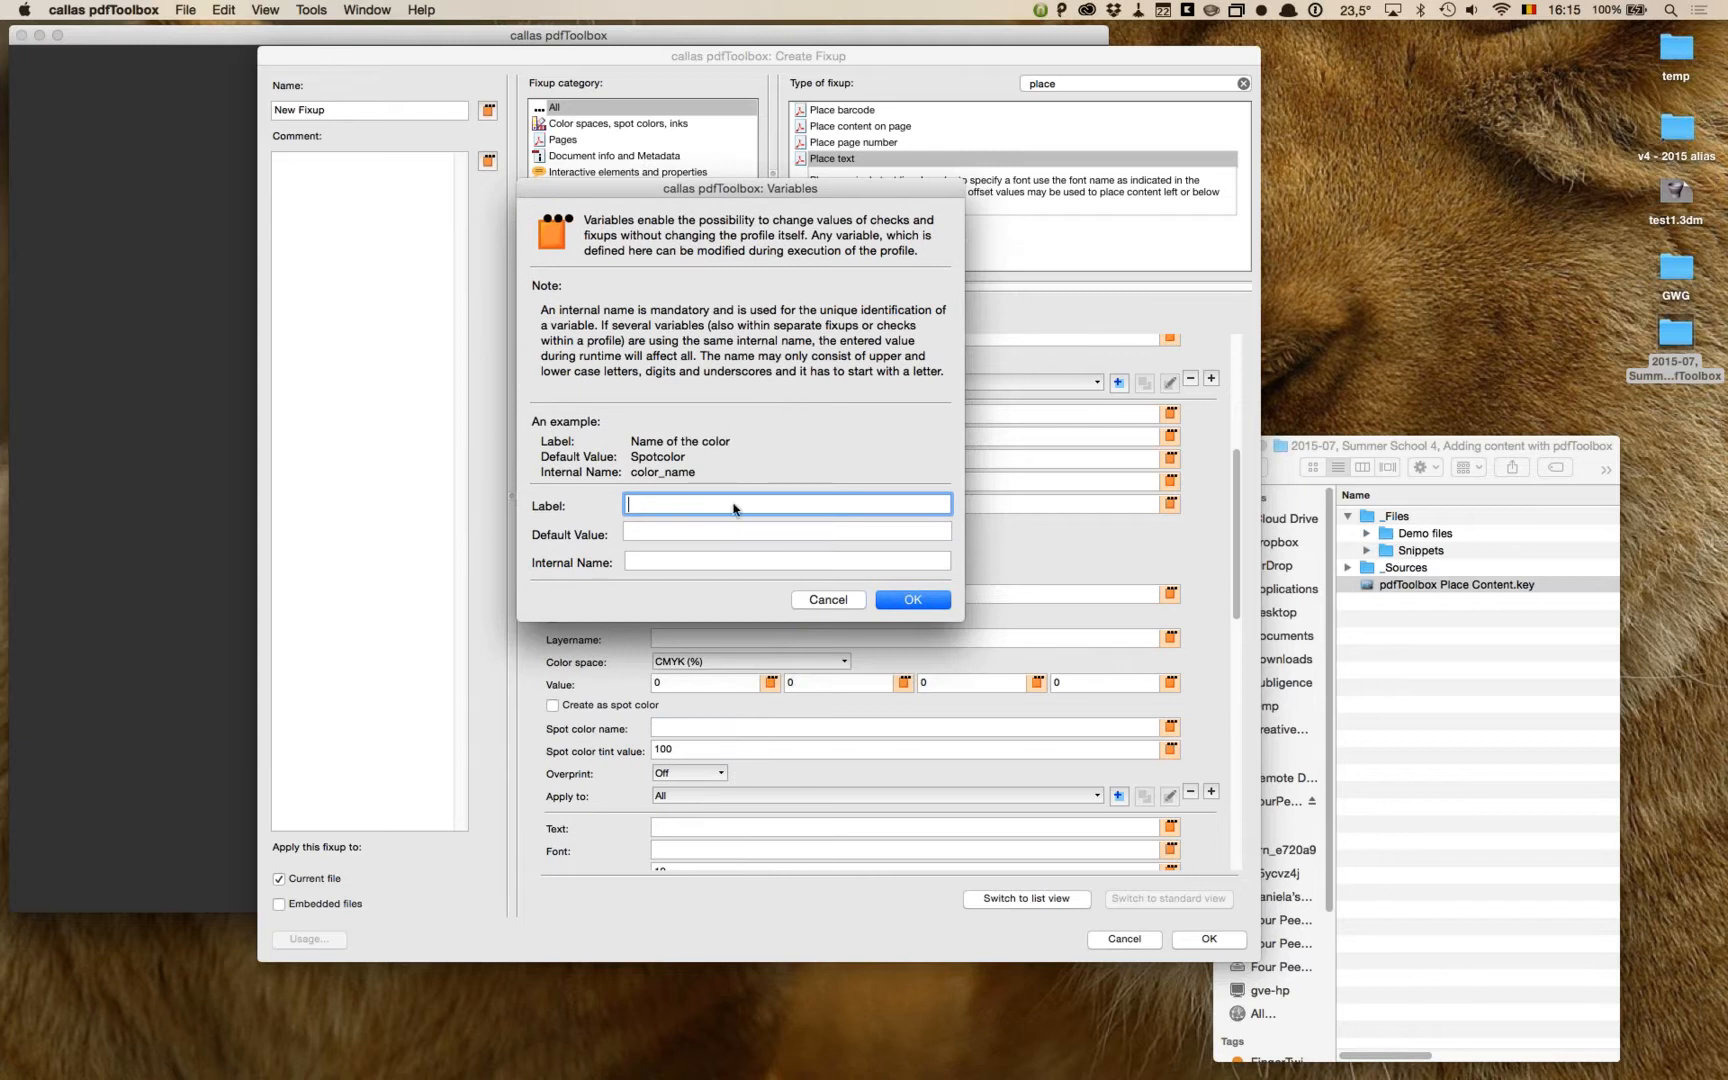
text(var_documentname)
key(Tab)
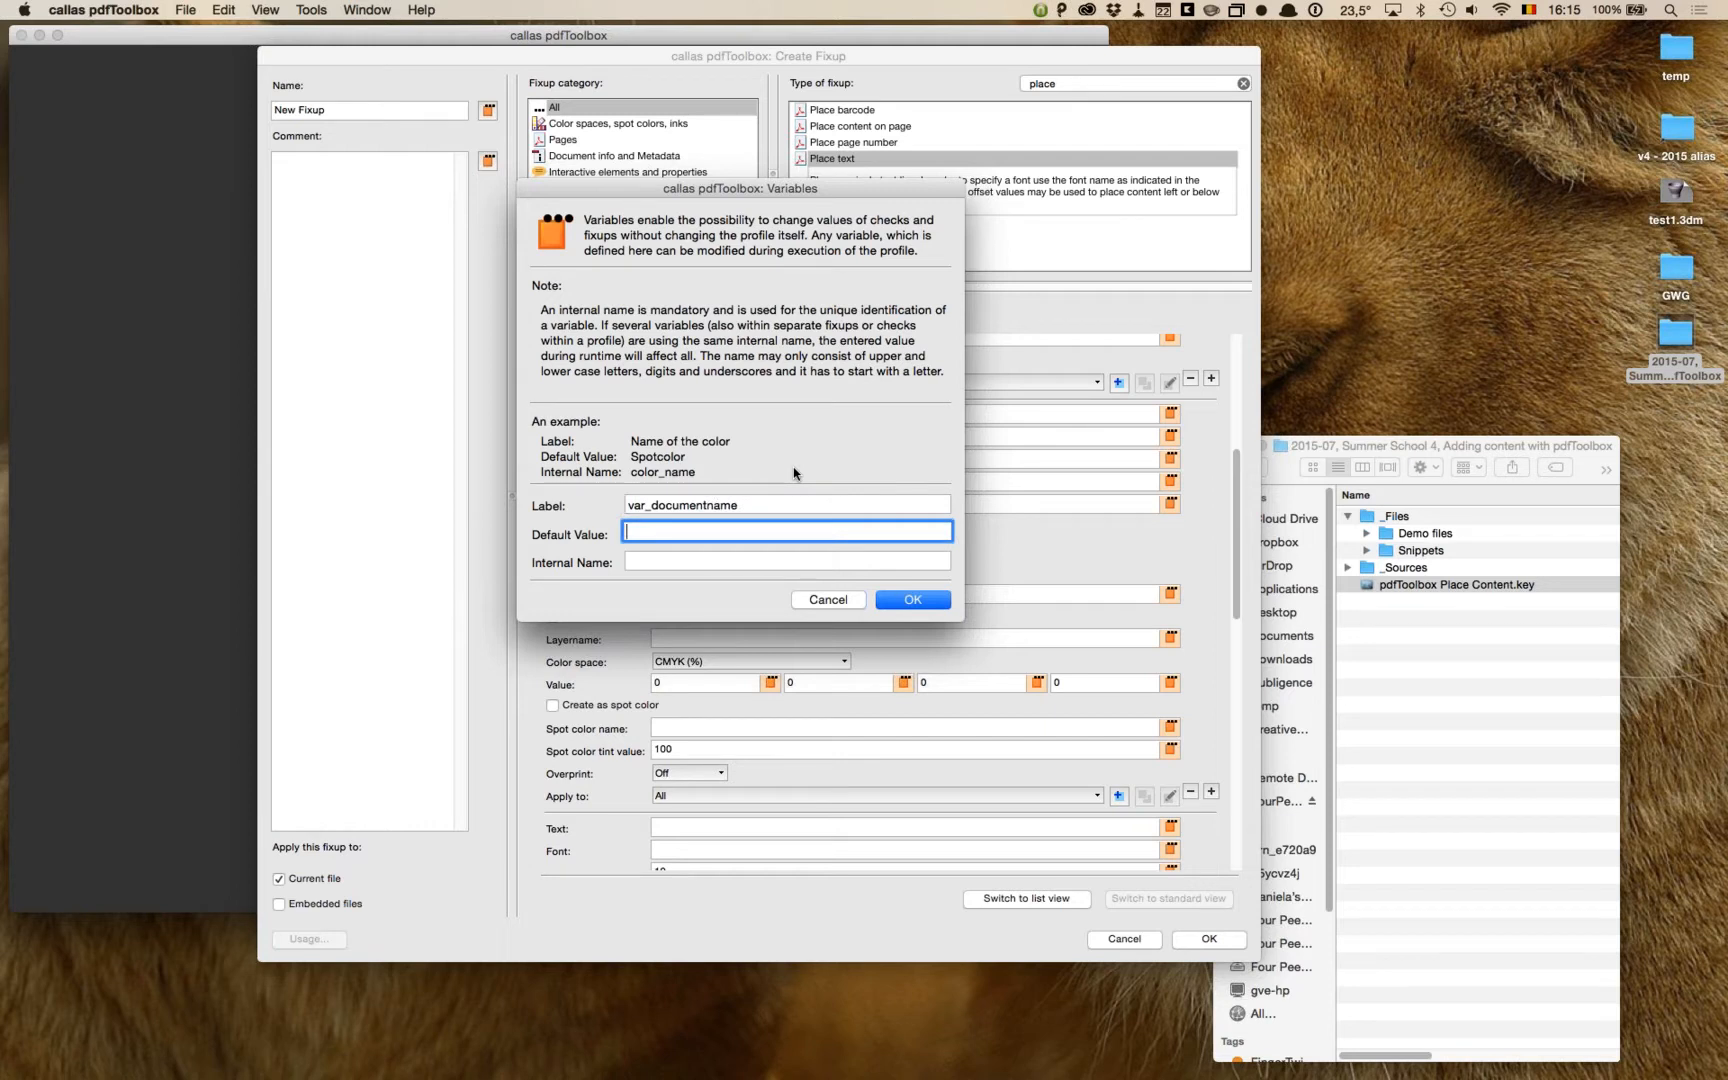
text(documentname)
key(Tab)
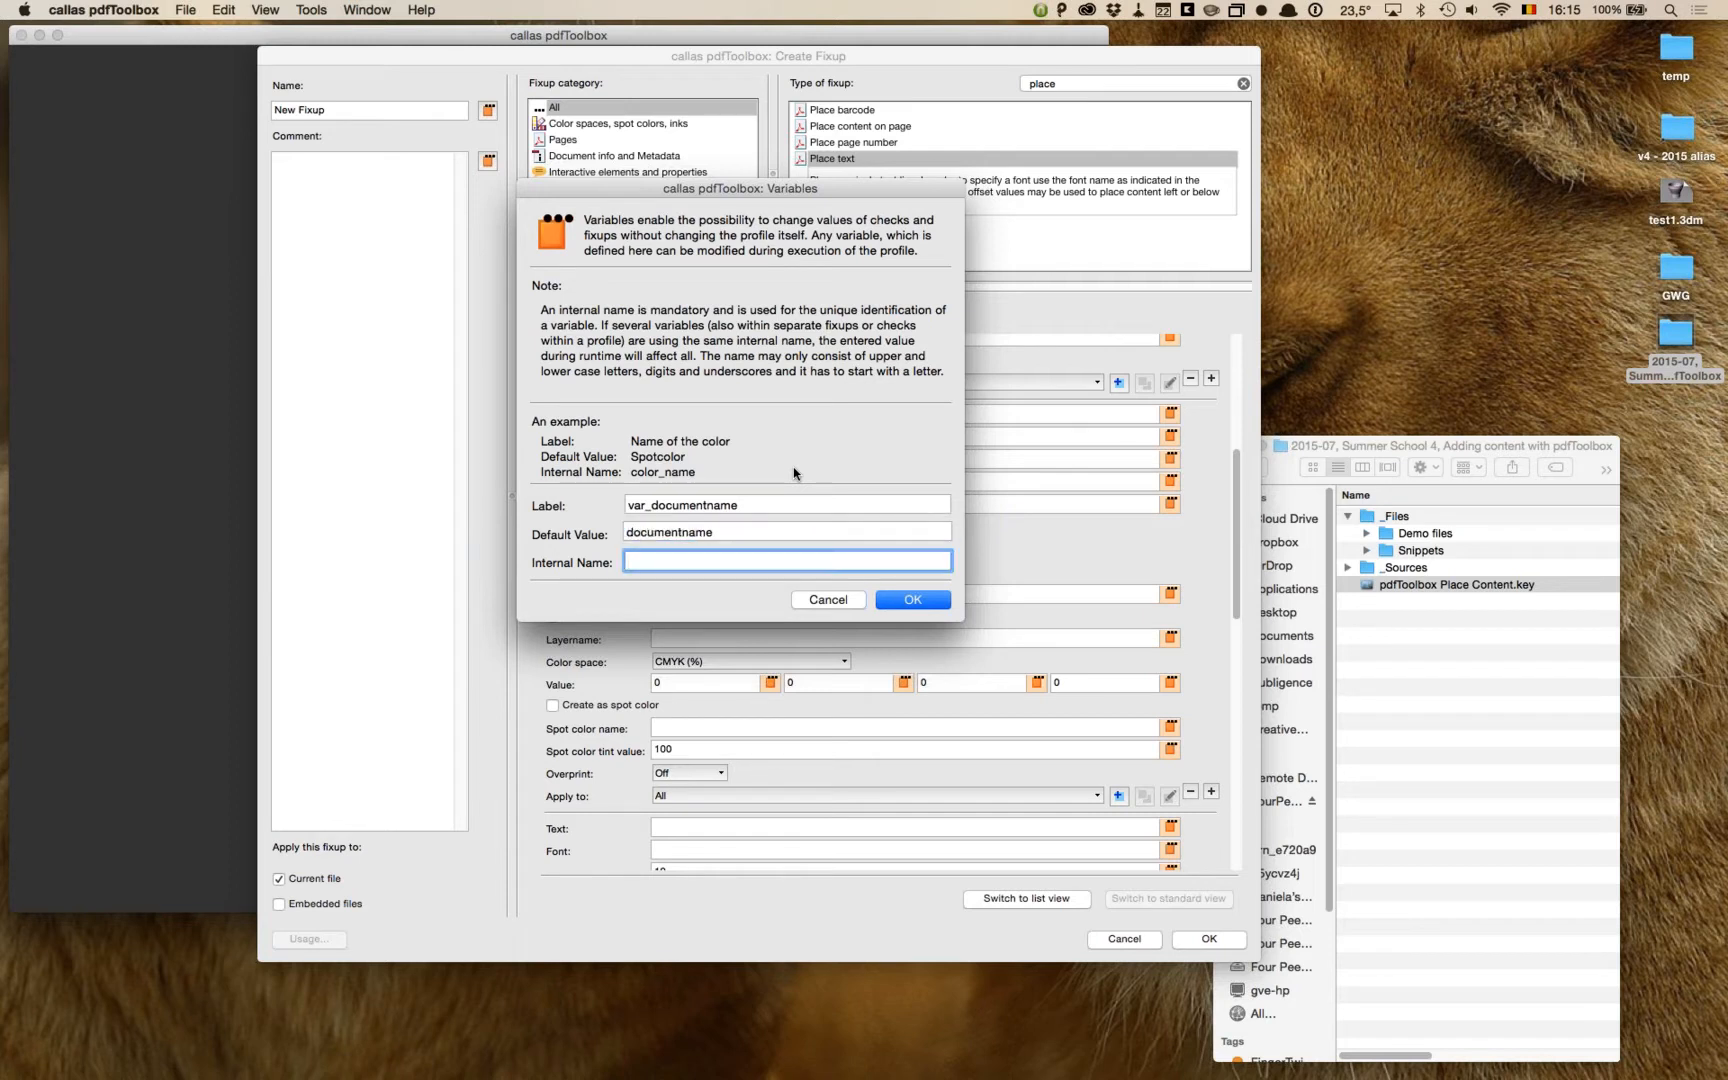
Step: Move var_documentname from the variable's label to its internal name, set the label to "Document name:", and apply the variable to the text
double_click(757, 509)
key(super+c)
key(BackSpace)
click(684, 563)
key(super+v)
drag(740, 560, 606, 557)
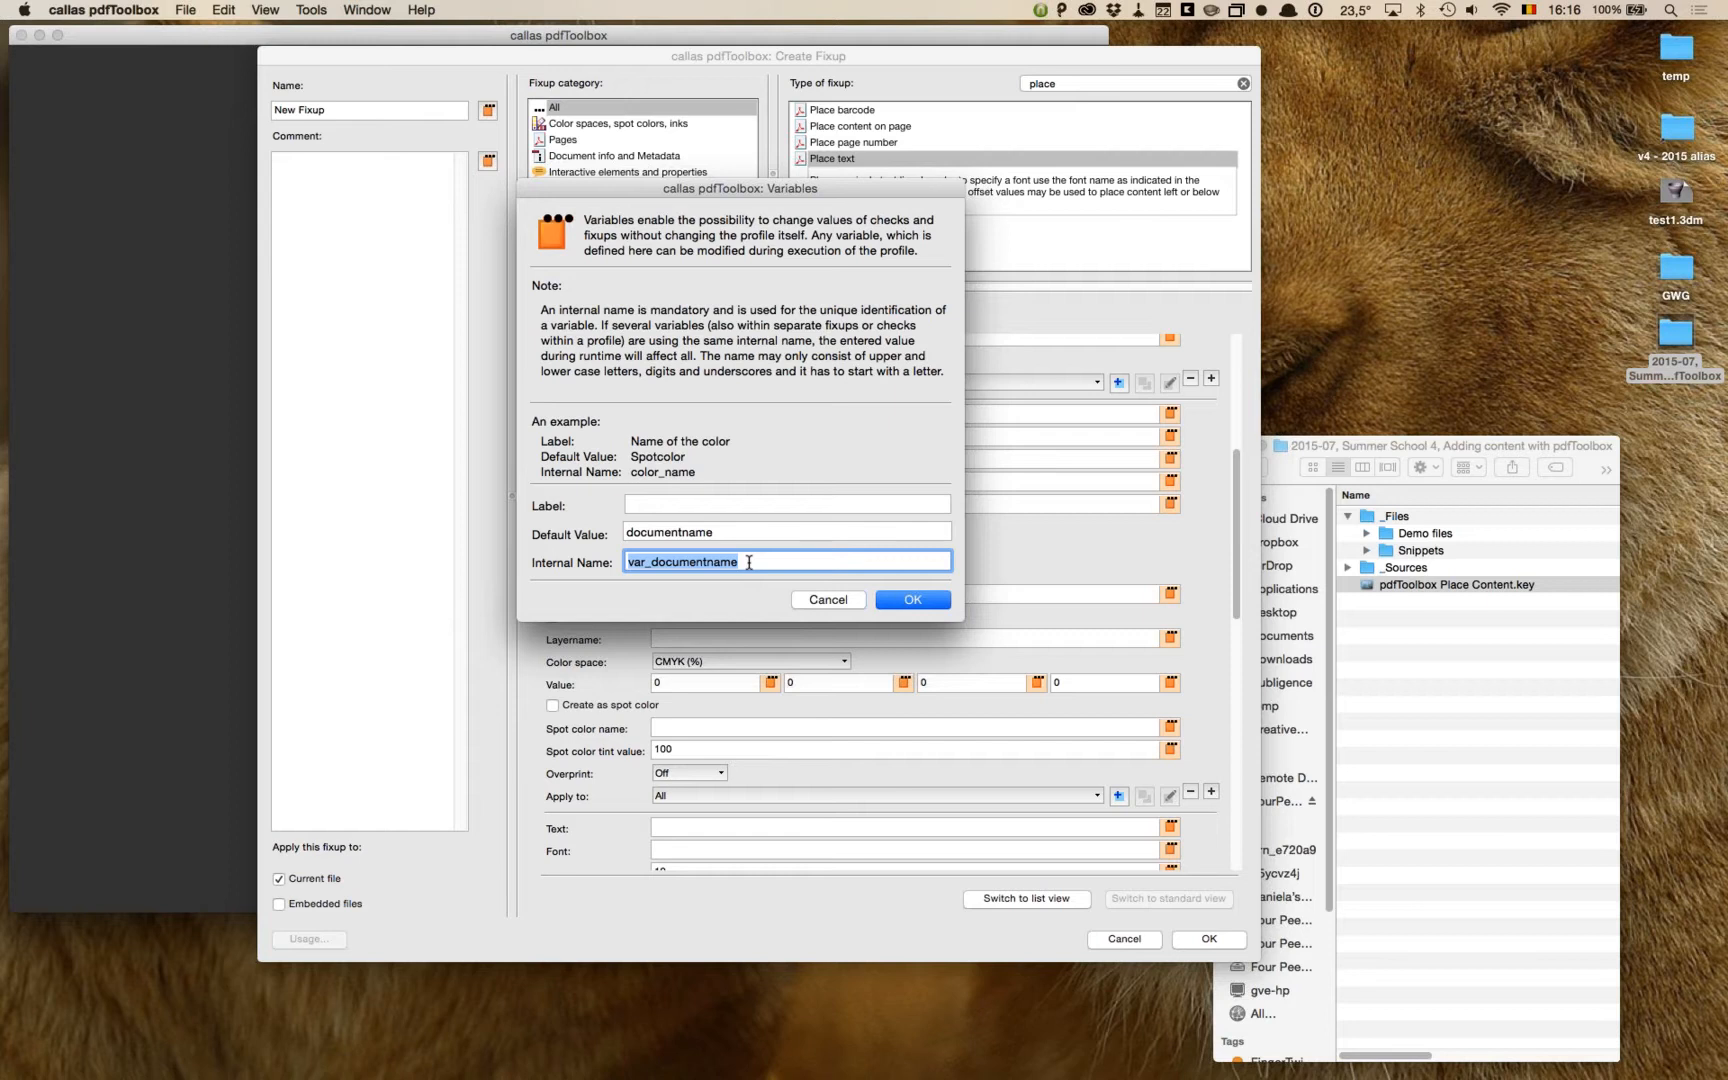
click(750, 500)
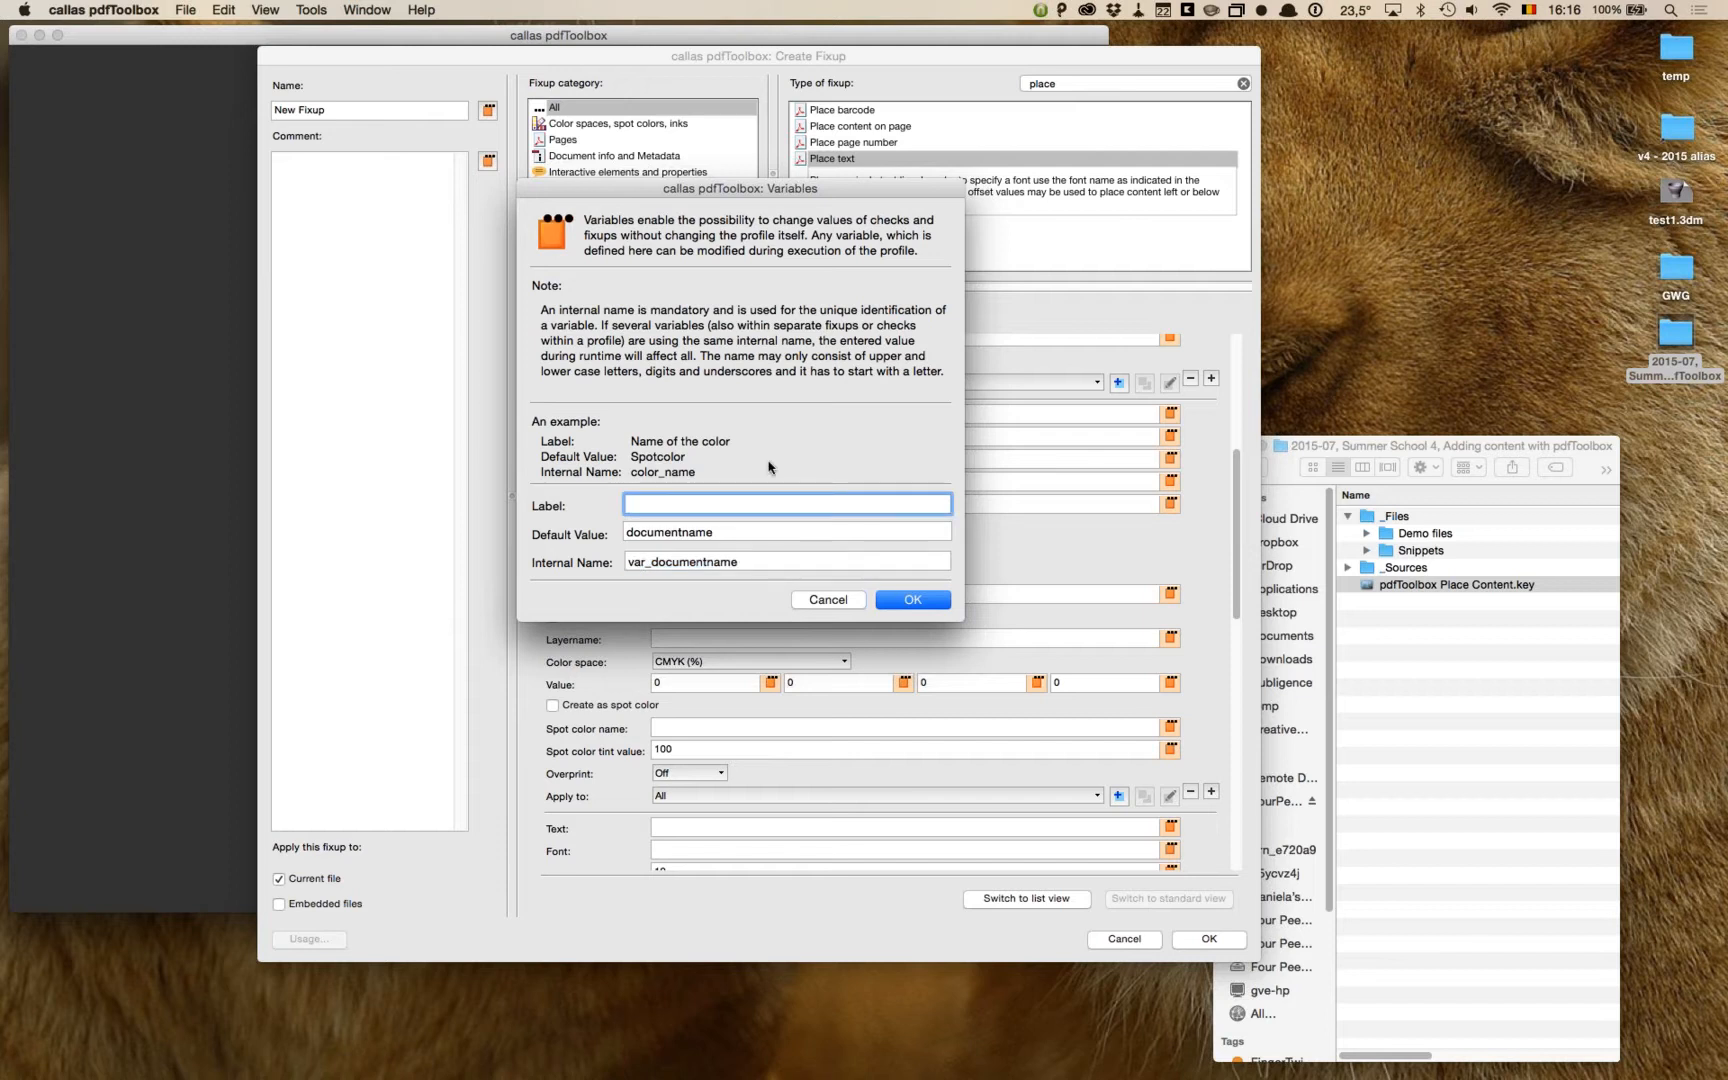
text(Document name:)
click(927, 604)
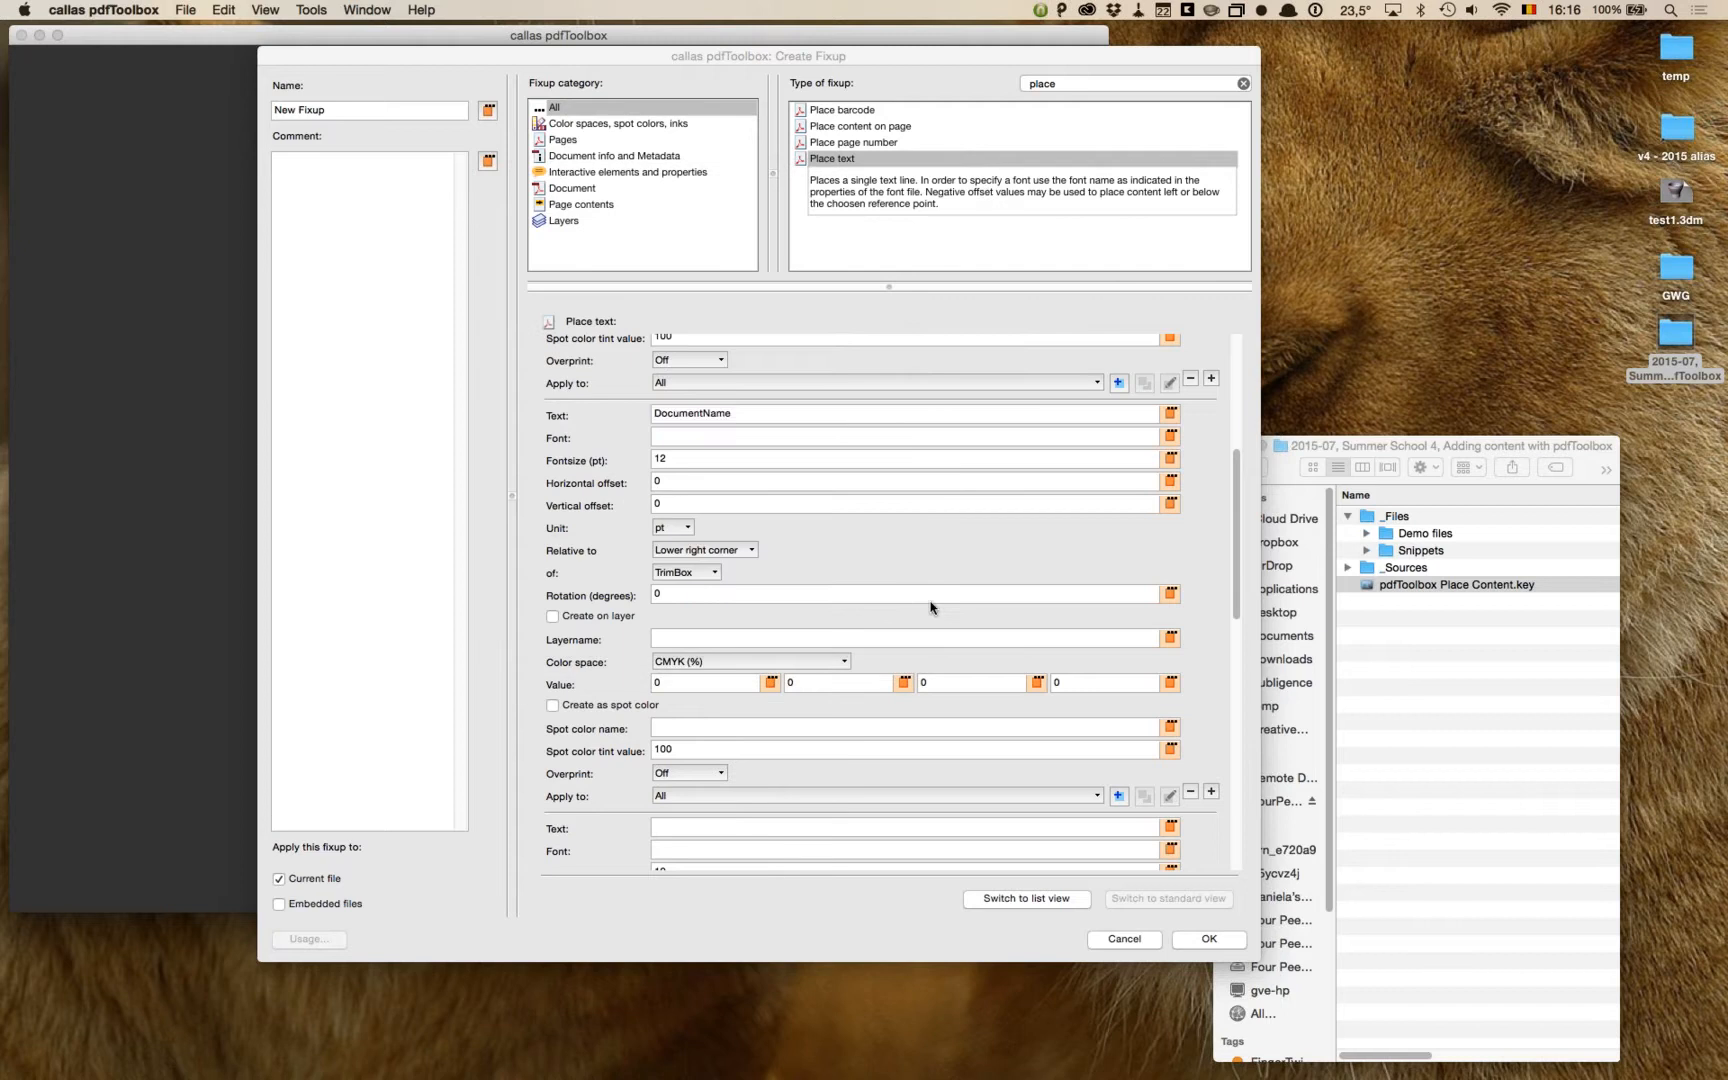
click(1001, 415)
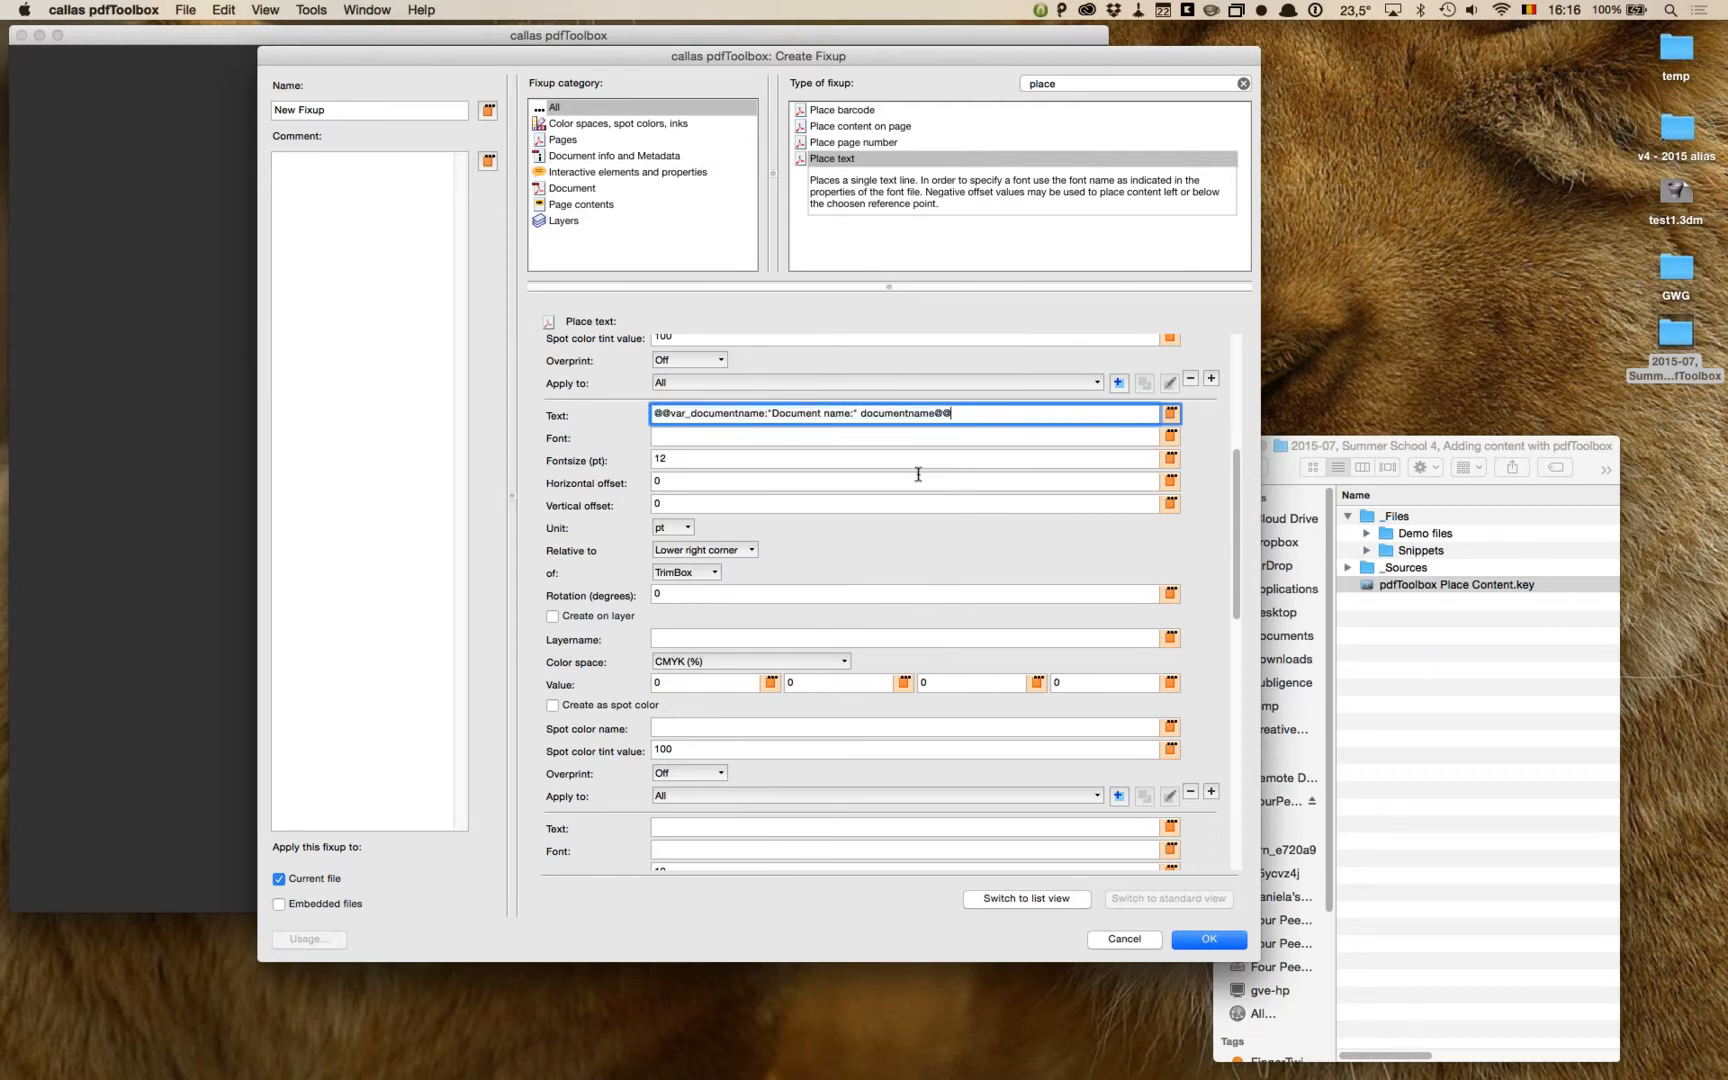
drag(970, 413, 552, 401)
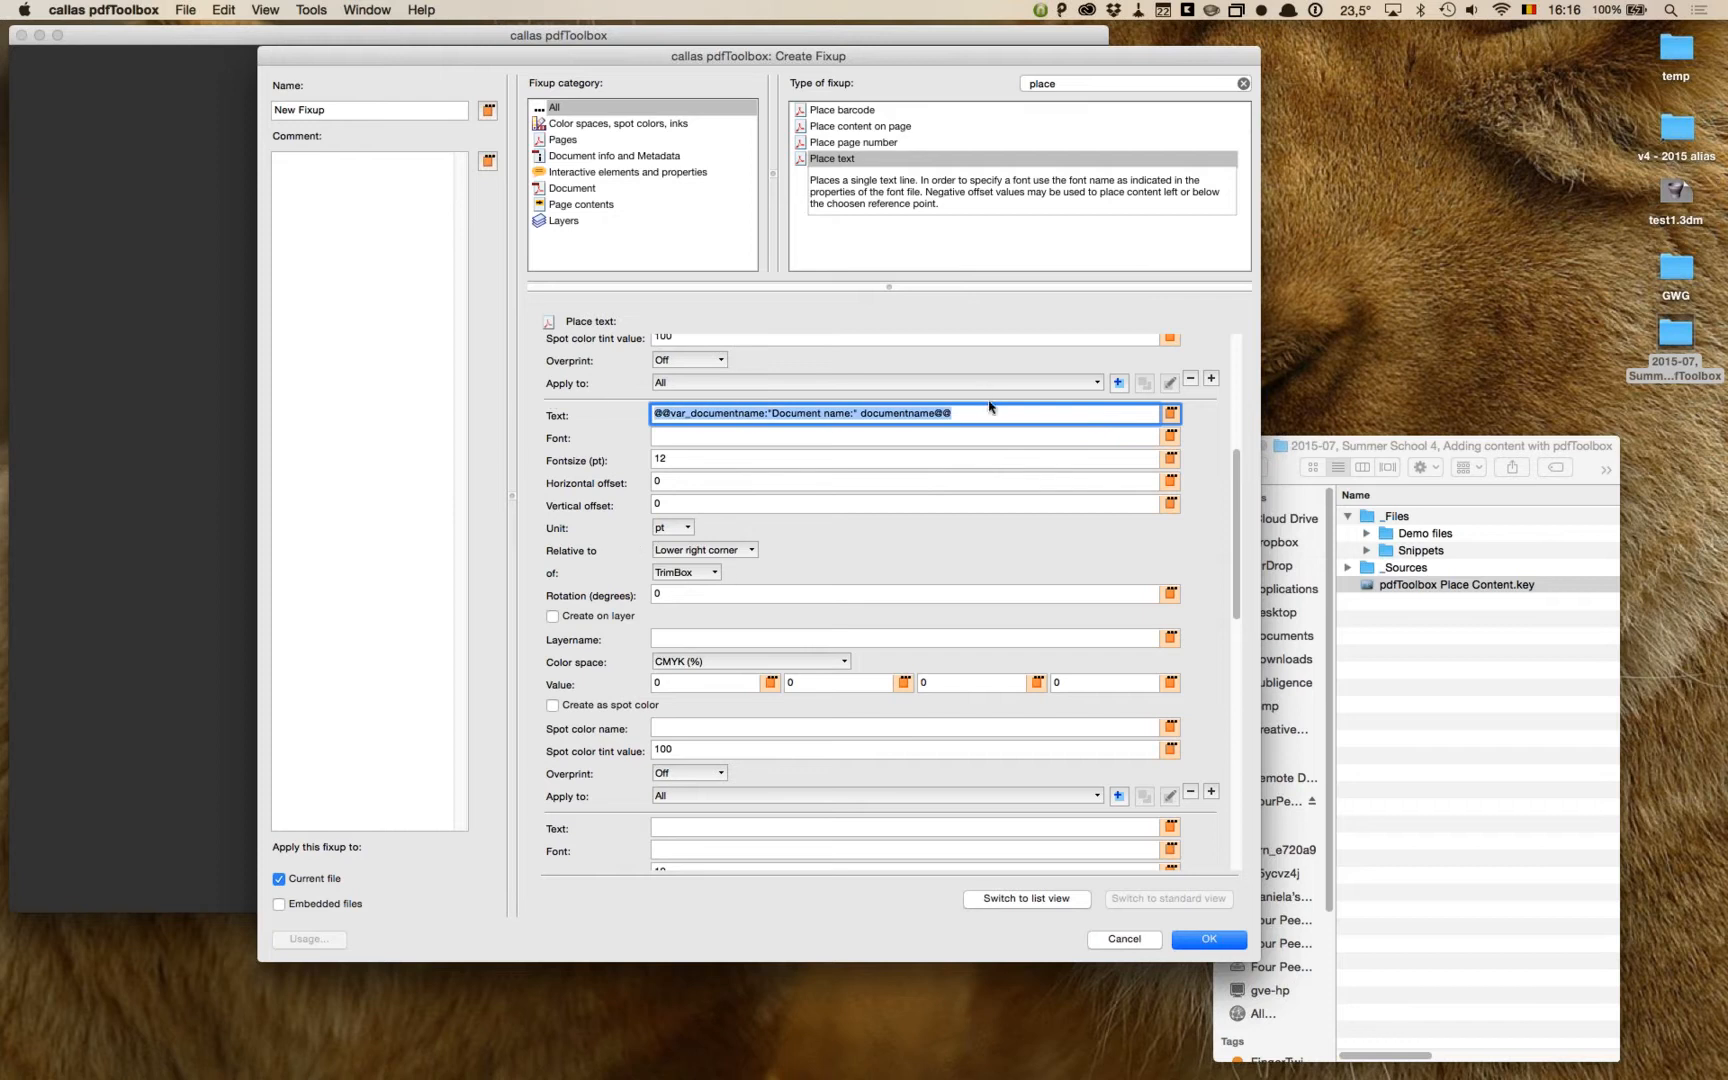
Step: Discard the new fixup, and view the descriptions of the Place job ID in gutter and Place EAN 13 barcode fixups
click(1141, 943)
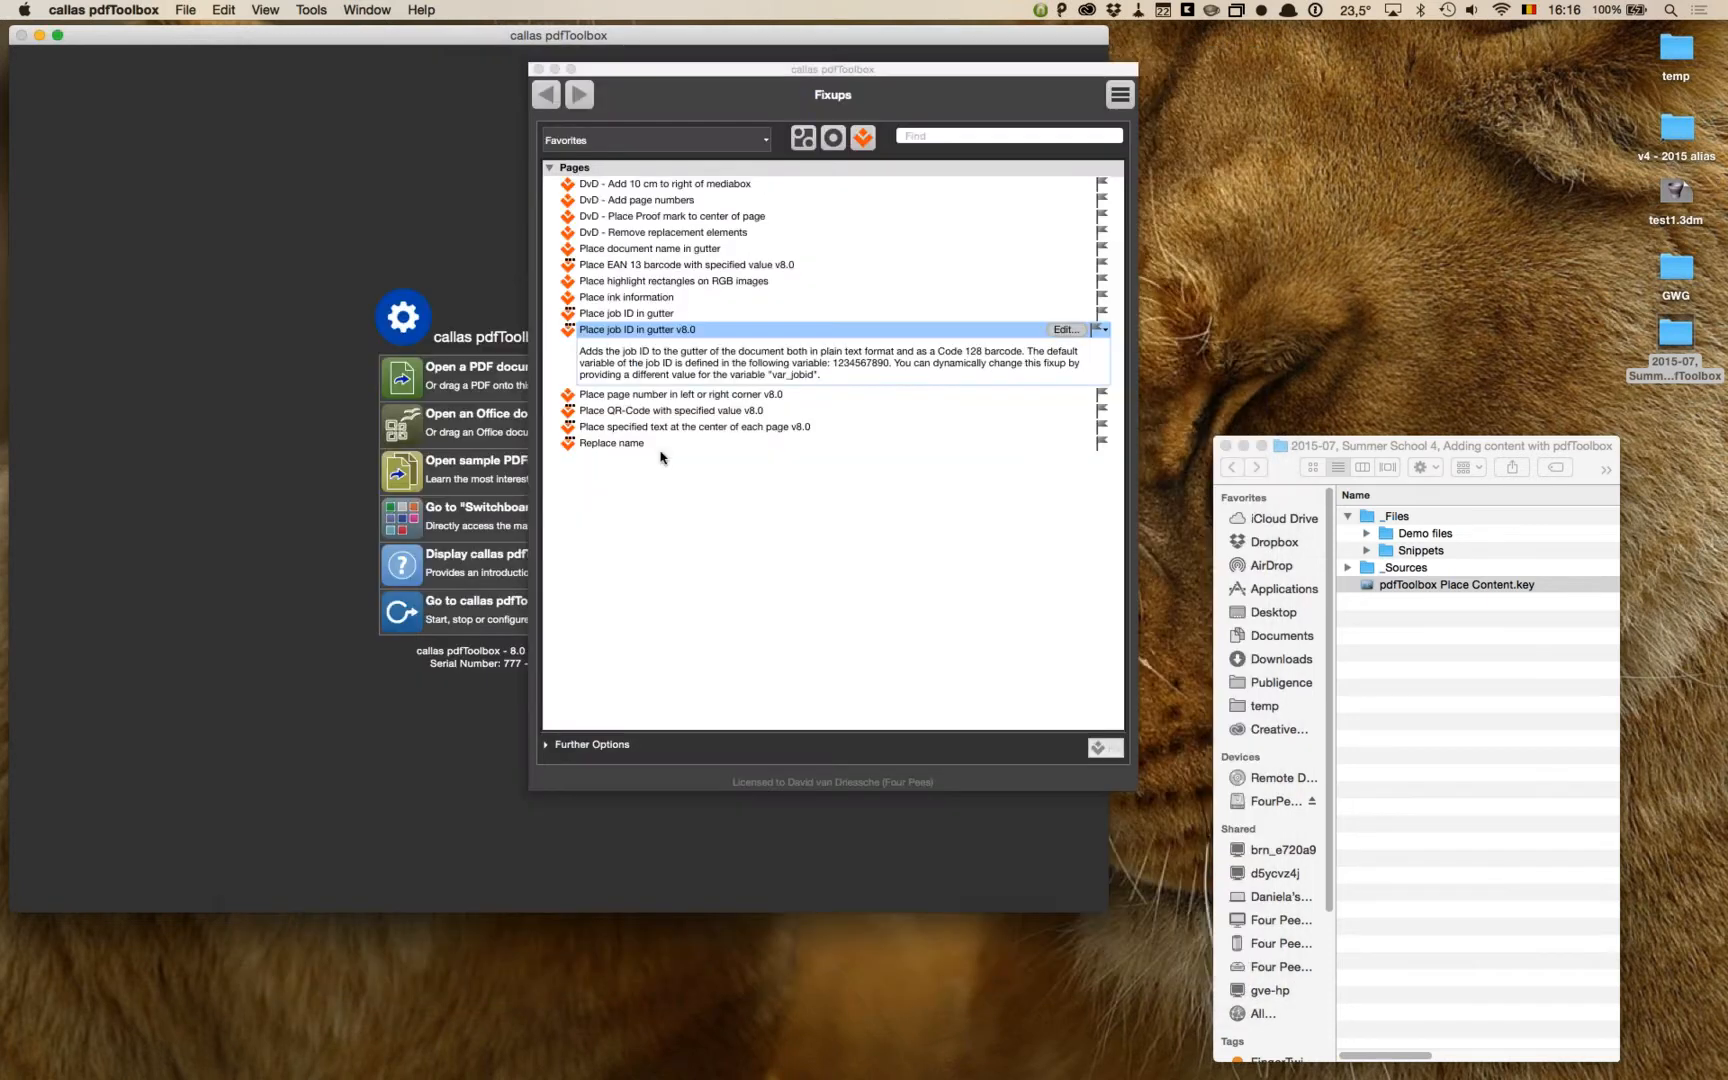
click(612, 316)
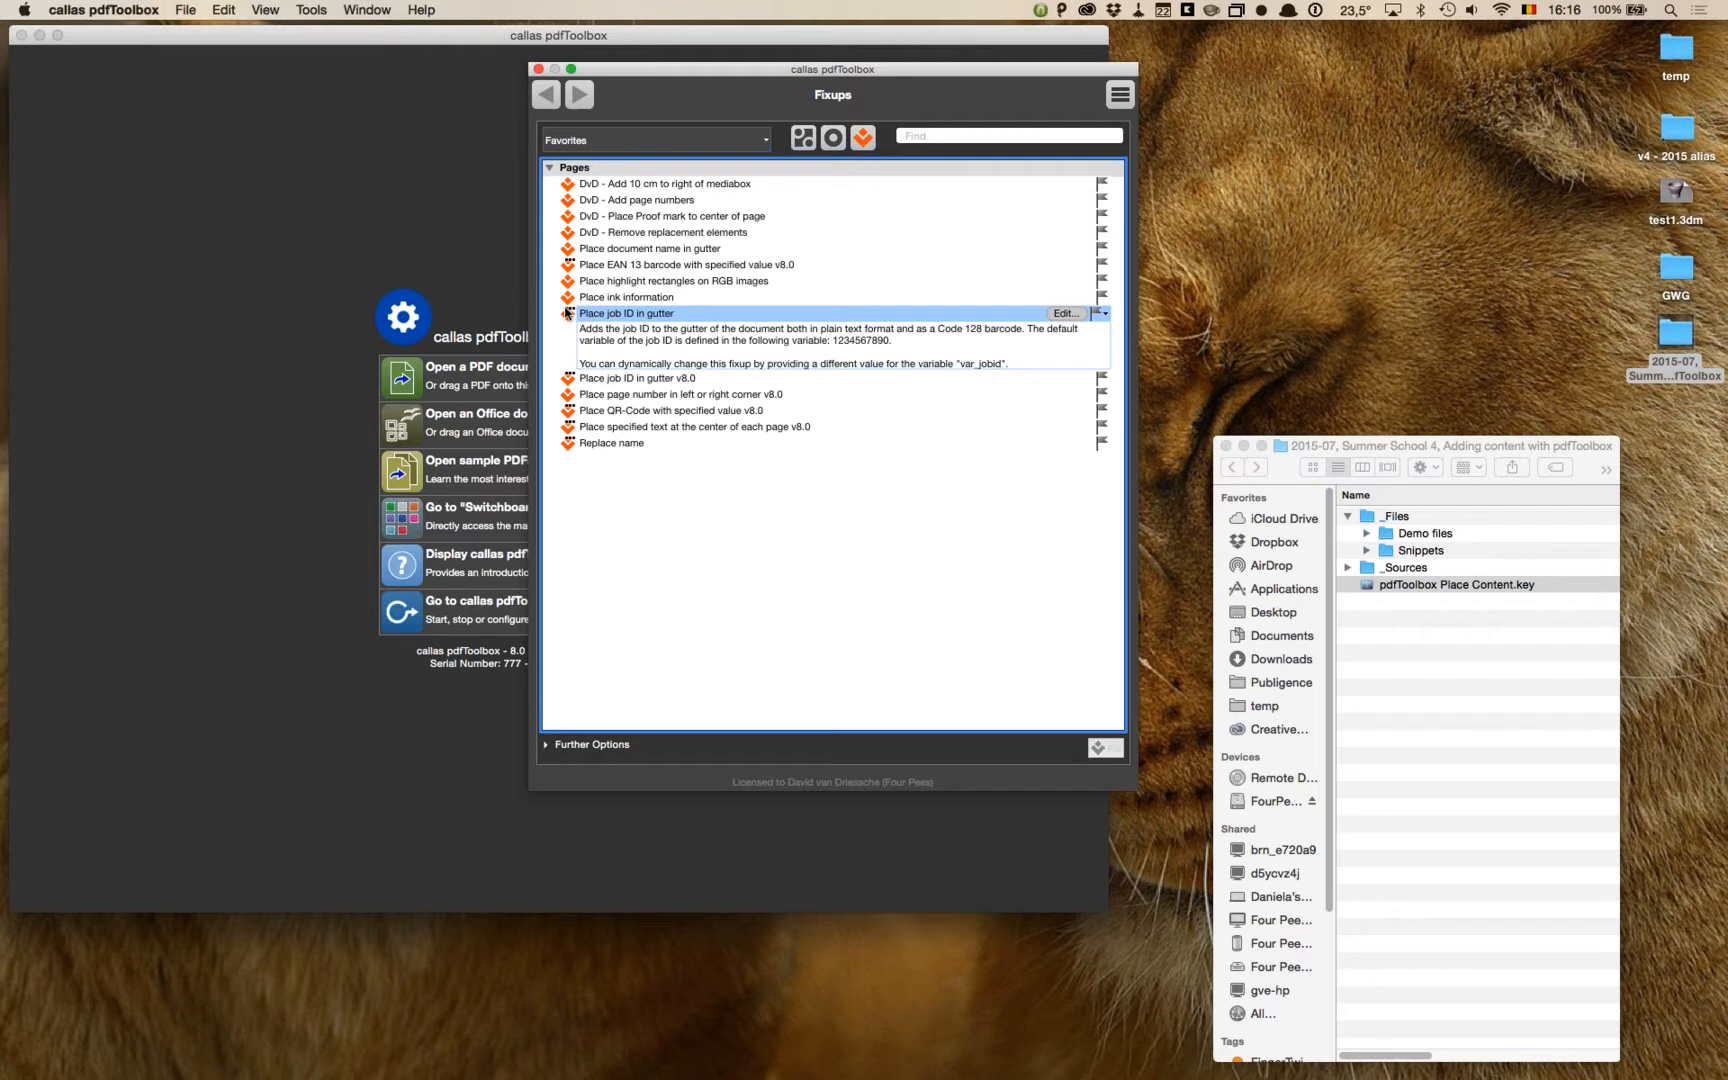
click(620, 268)
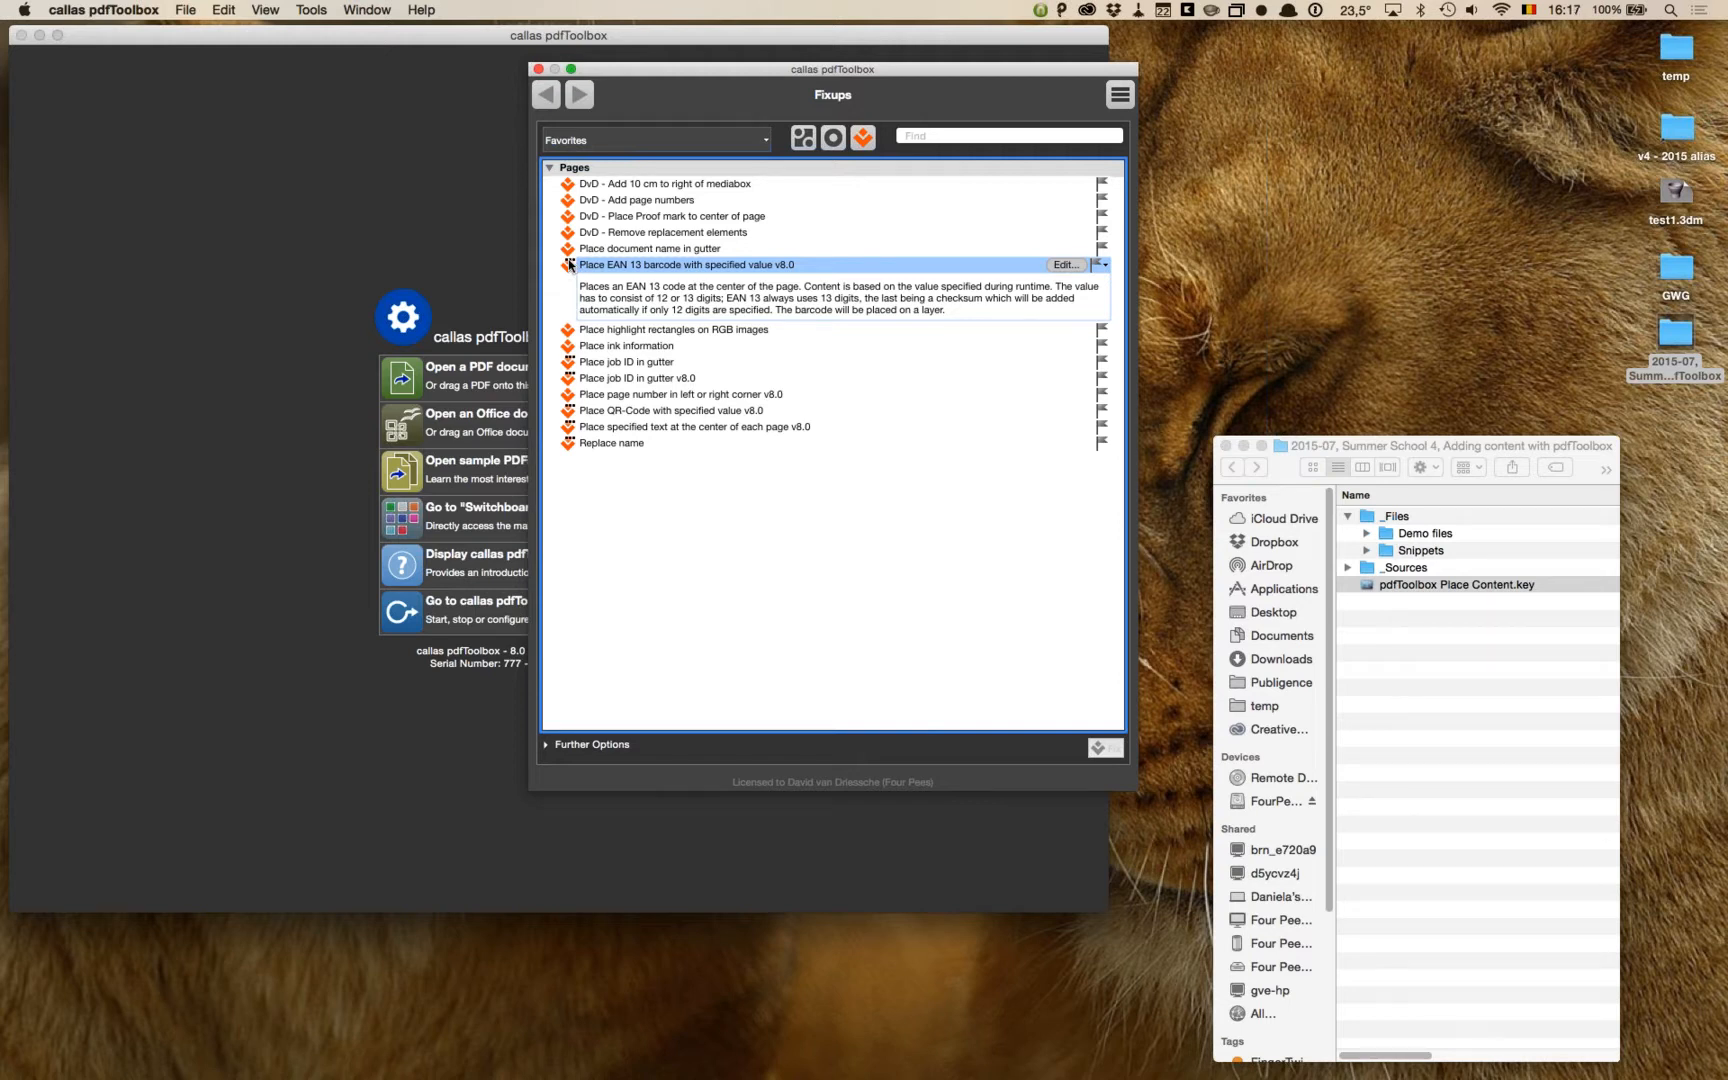
Step: Switch to Finder, open Empty with page boxes.pdf from the 006 - Add dynamic content demo folder in pdfToolbox, and move the Fixups window aside
click(1373, 673)
click(1367, 535)
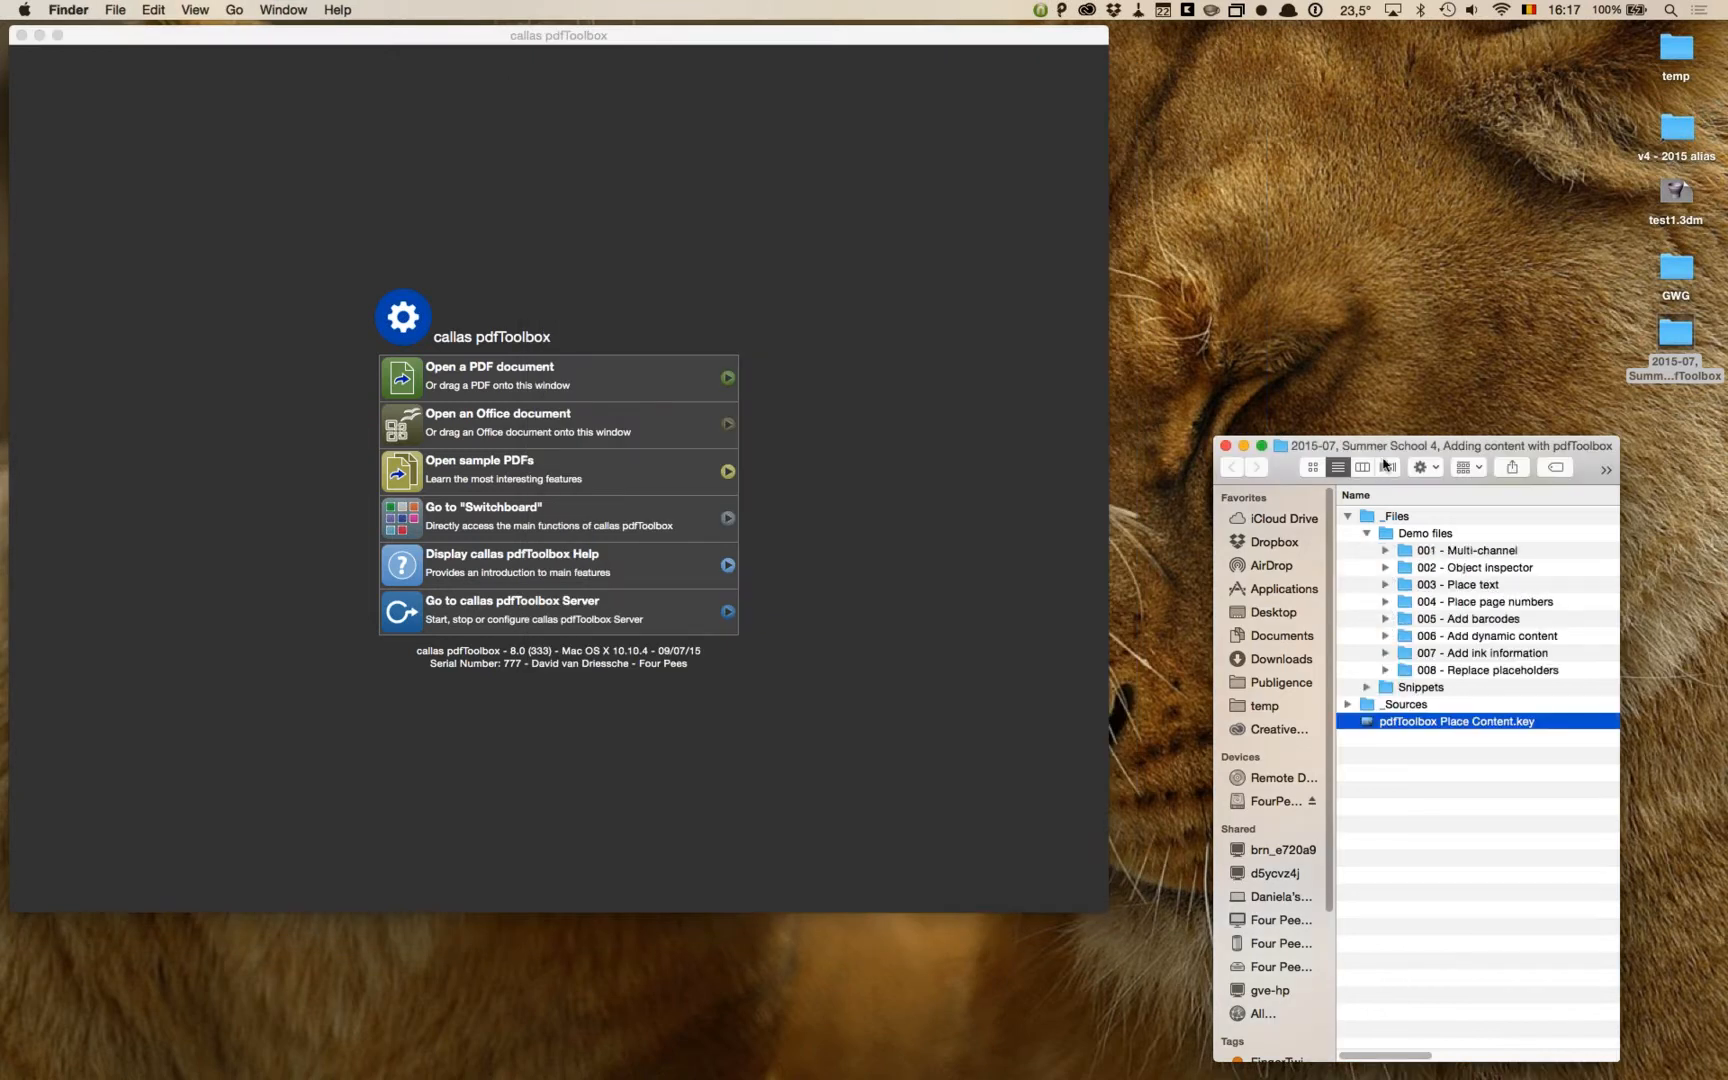
drag(1314, 439, 1220, 425)
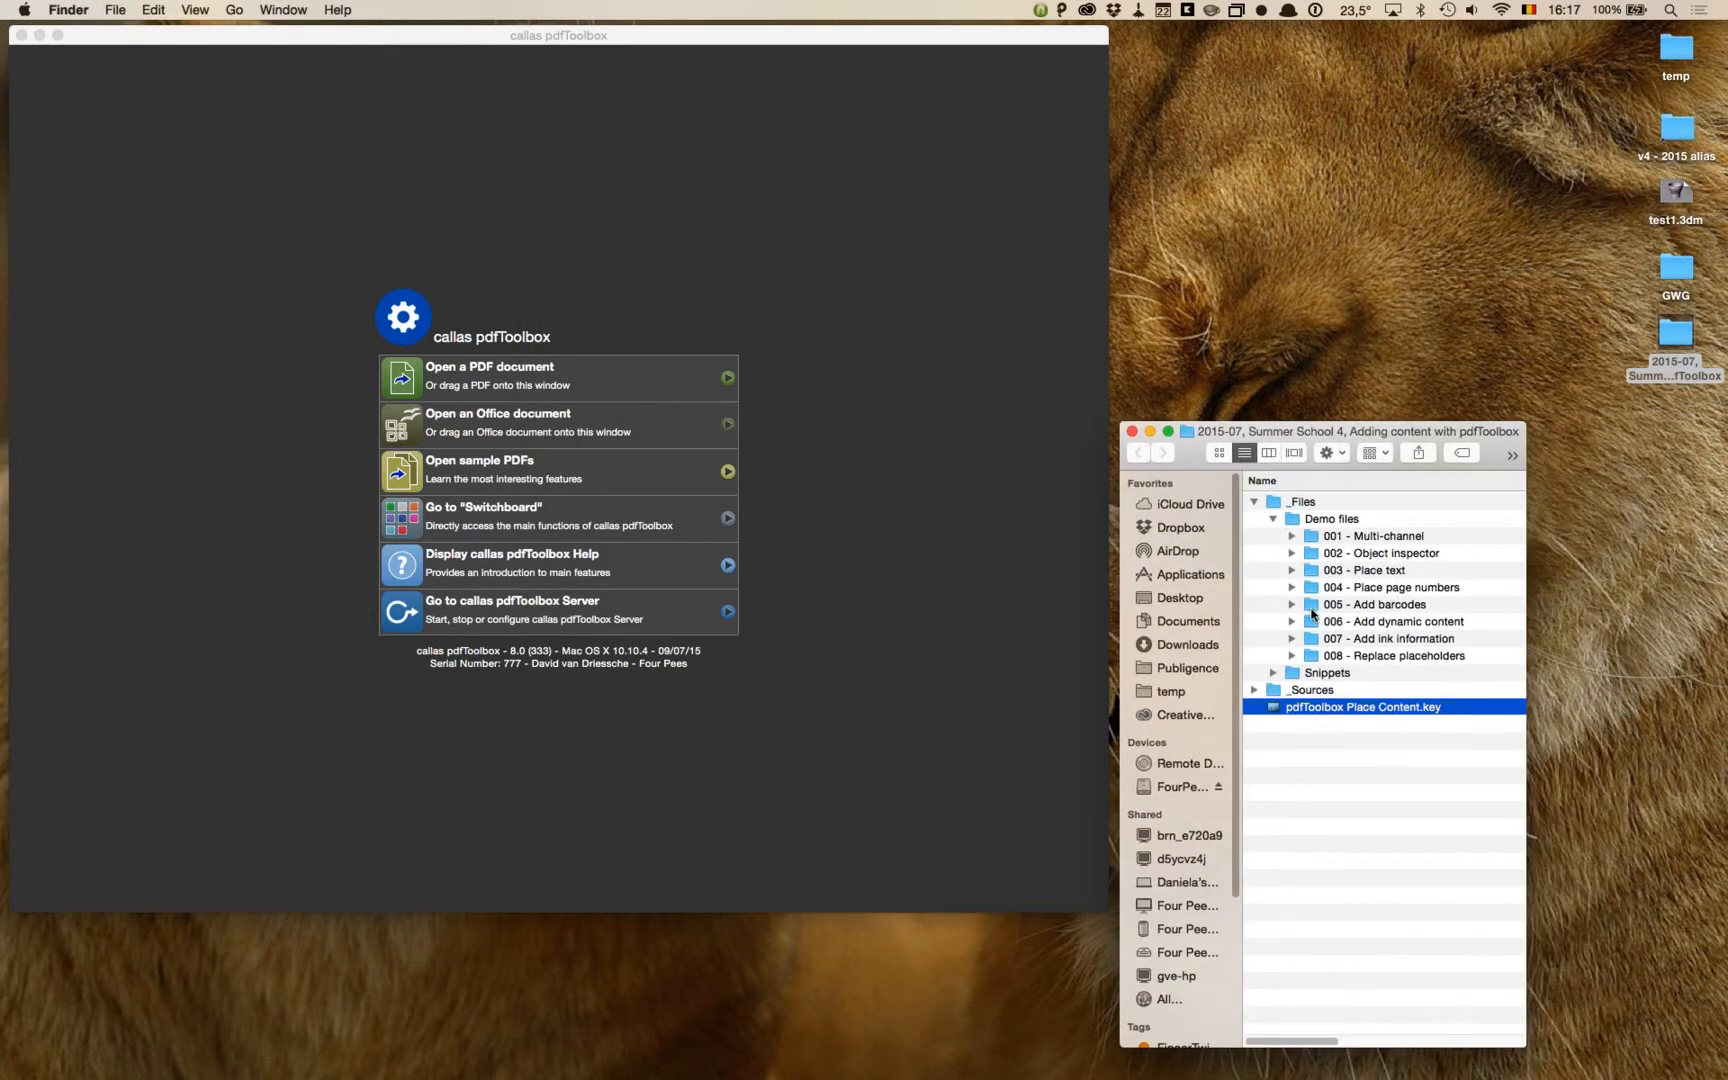
click(1292, 605)
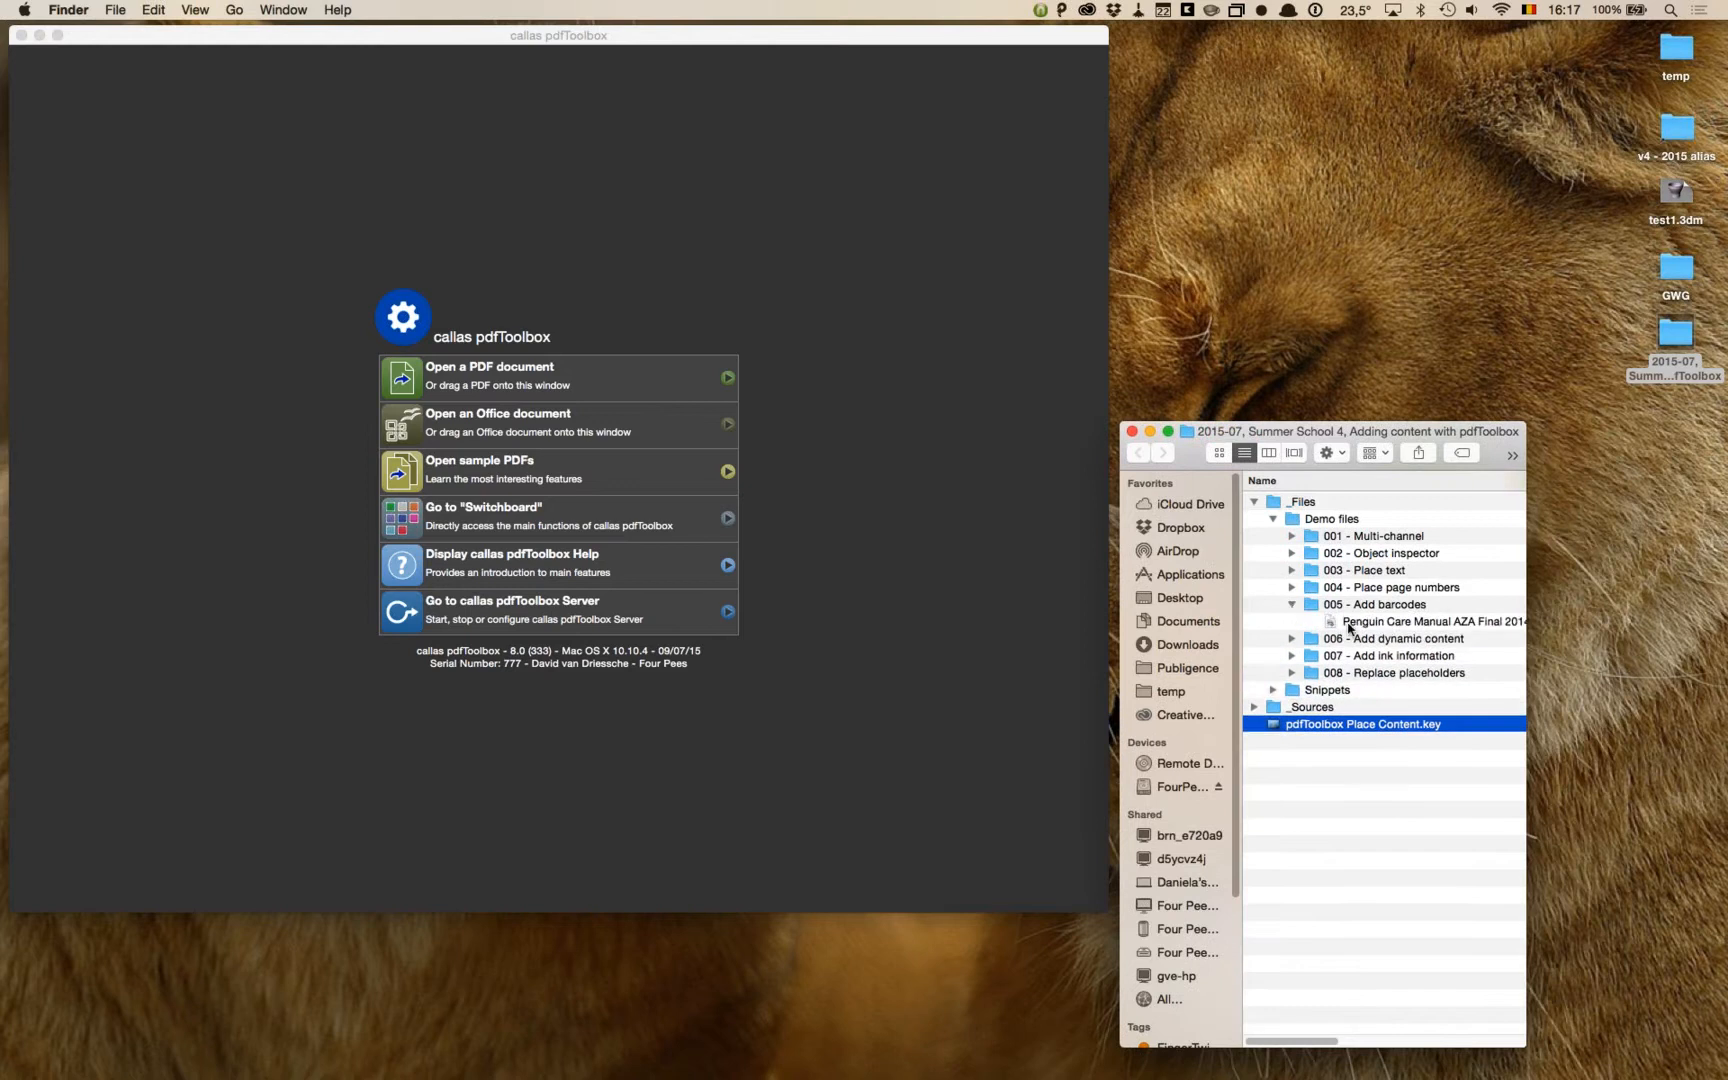
click(1292, 639)
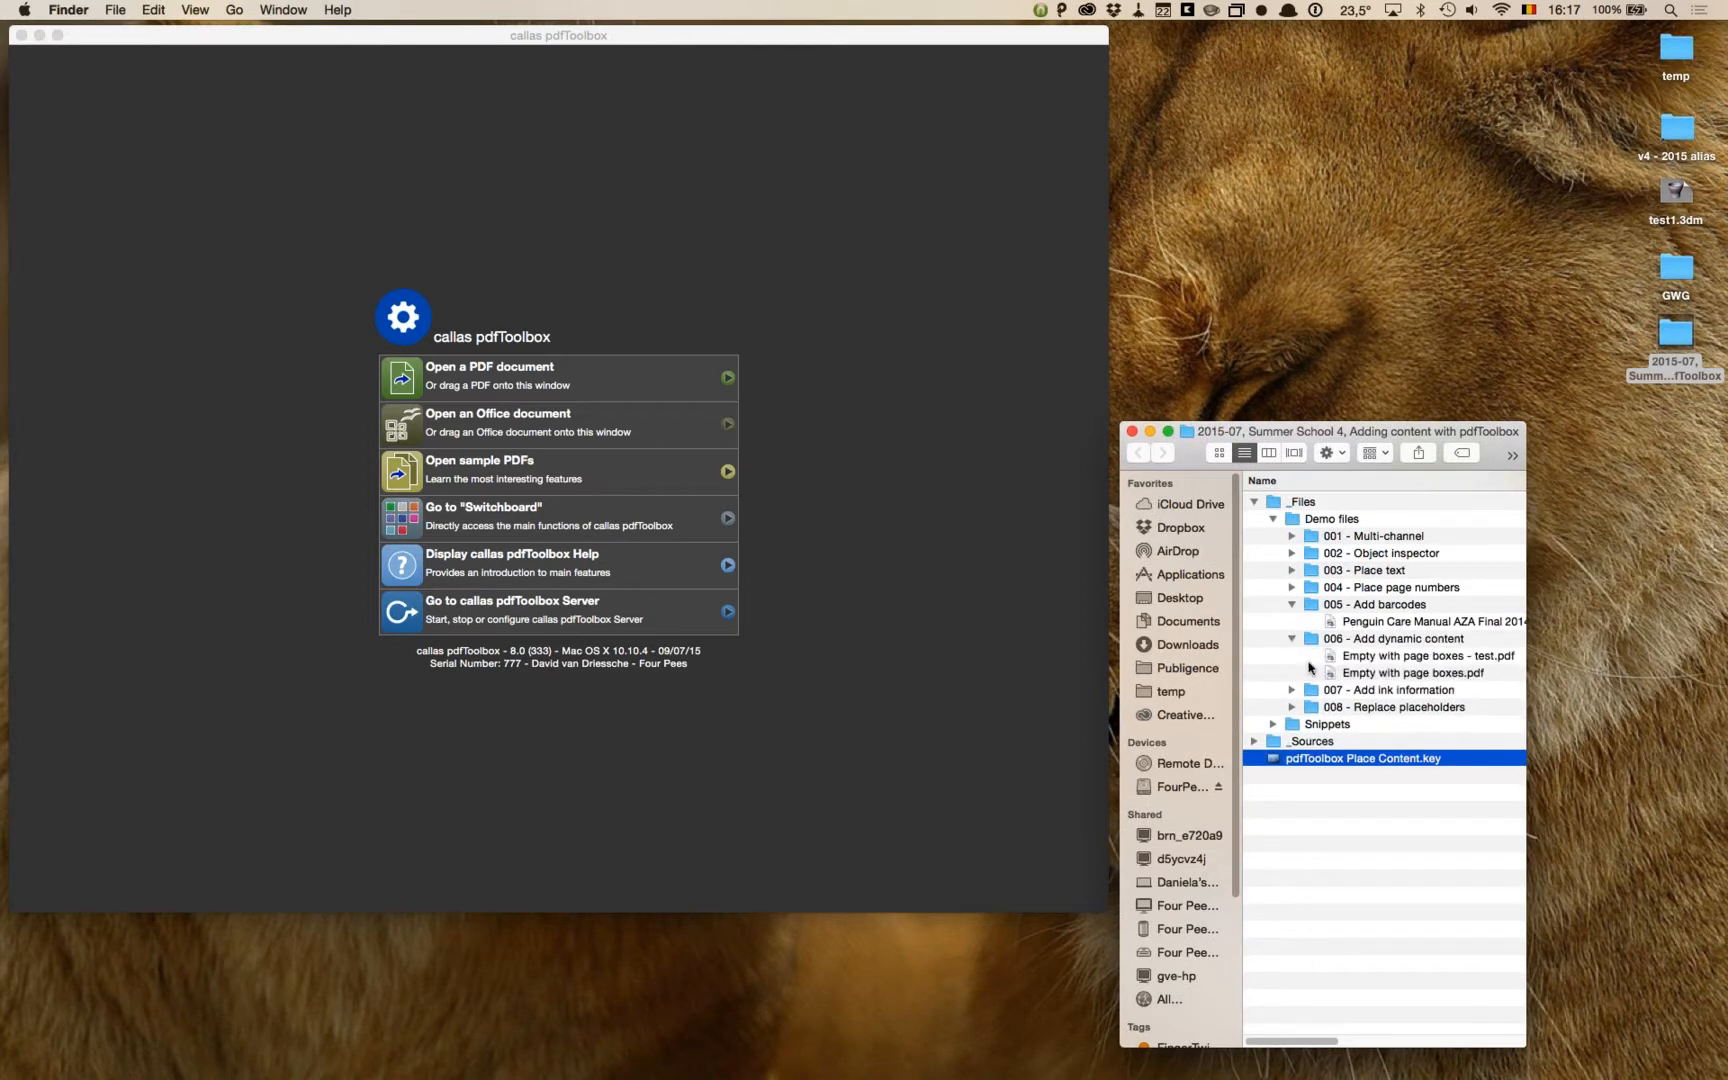
drag(1369, 431, 1257, 425)
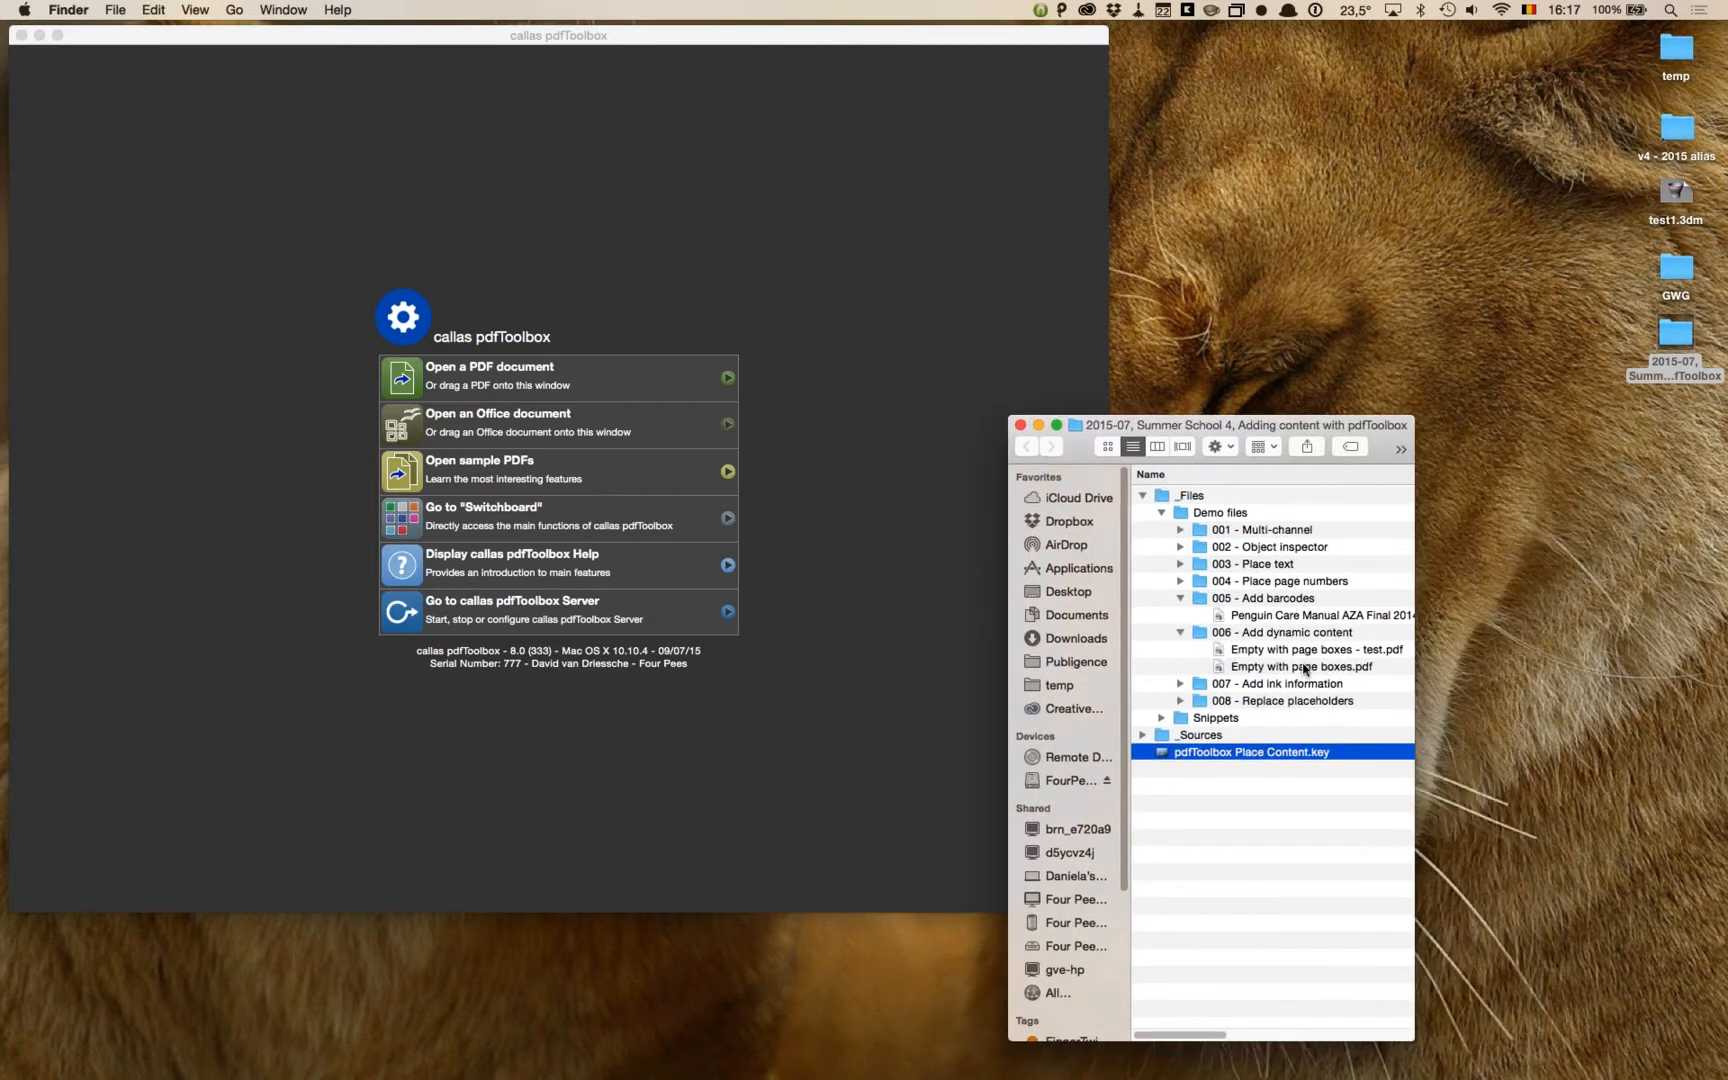
drag(1303, 668, 748, 262)
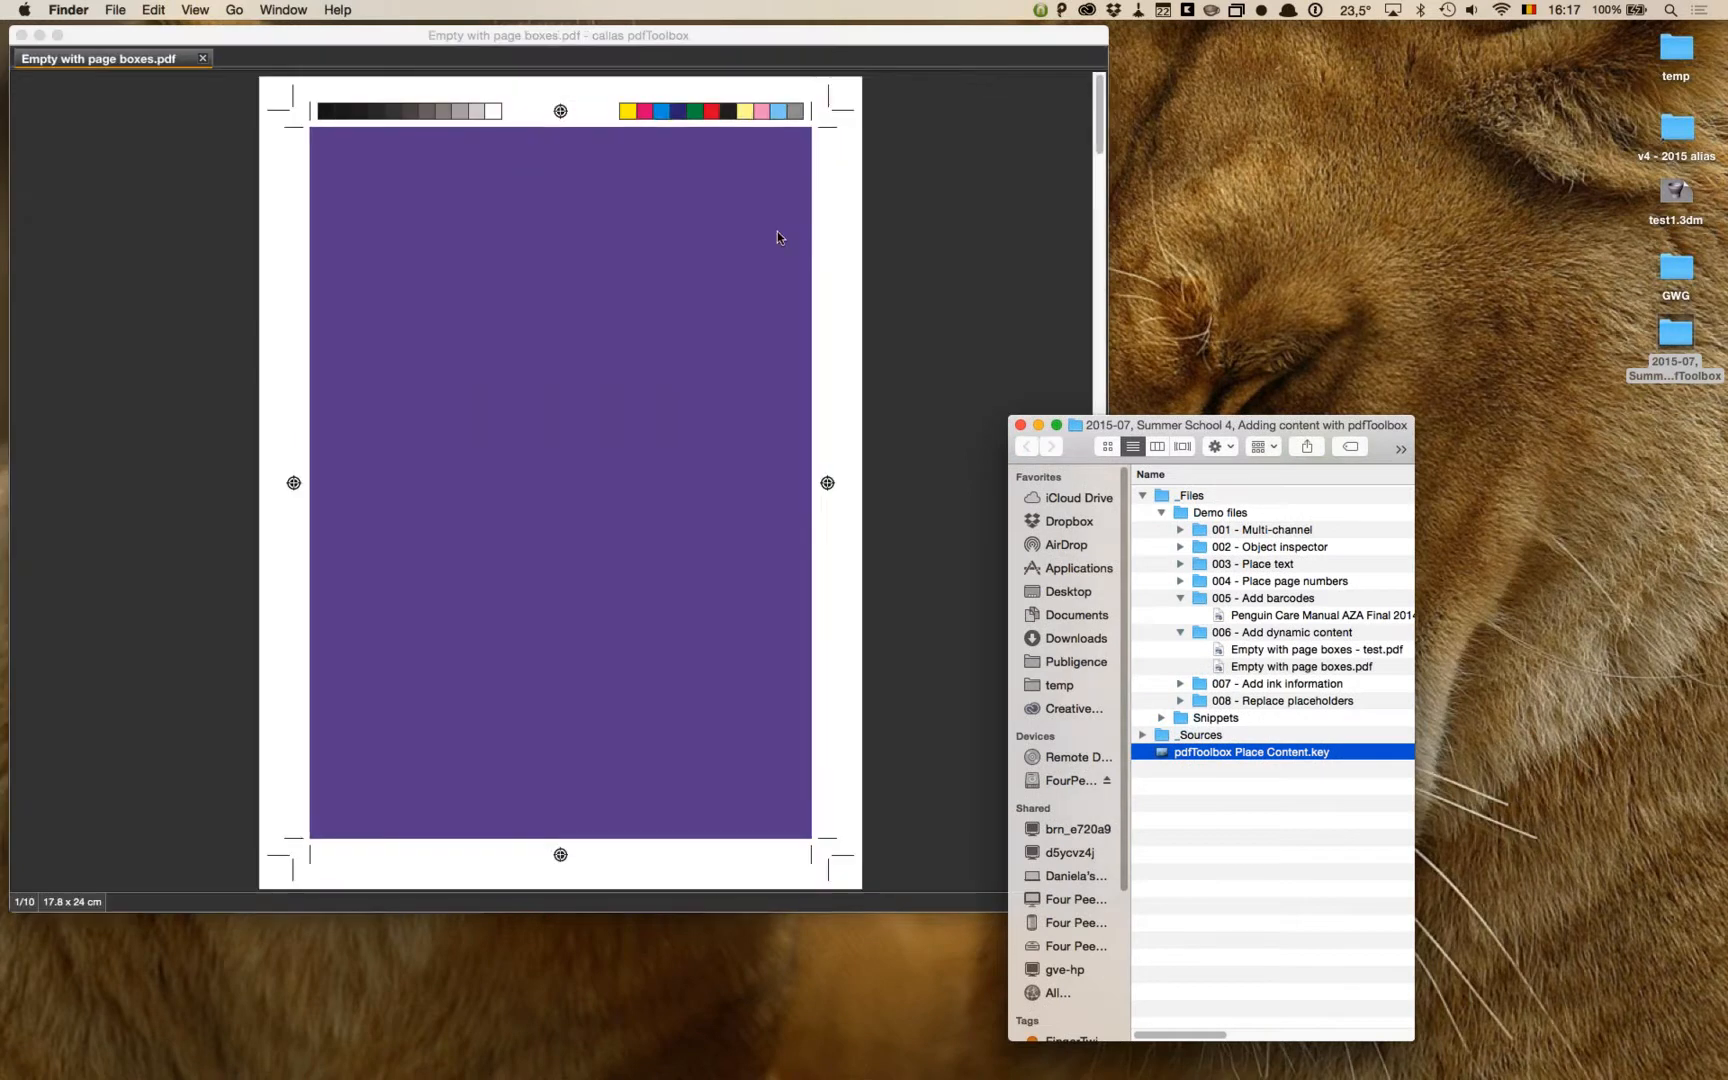
click(779, 233)
drag(728, 76, 950, 47)
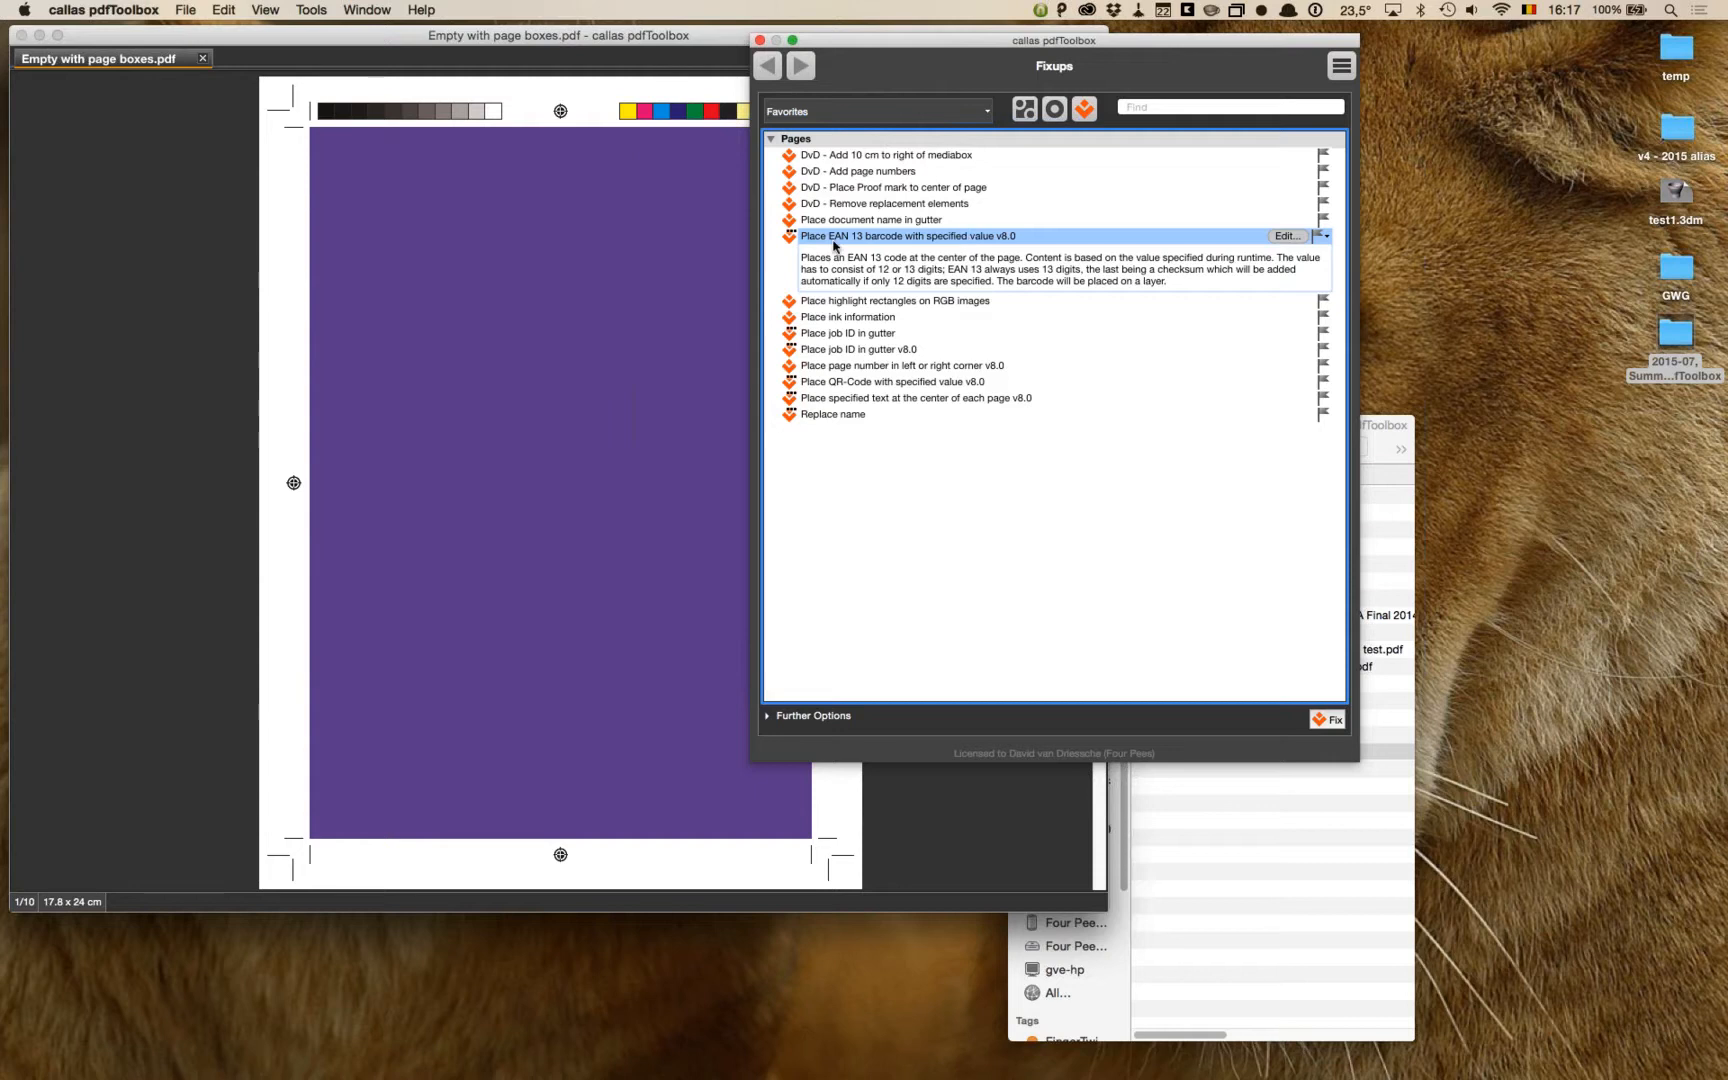
click(1321, 722)
drag(717, 100, 788, 136)
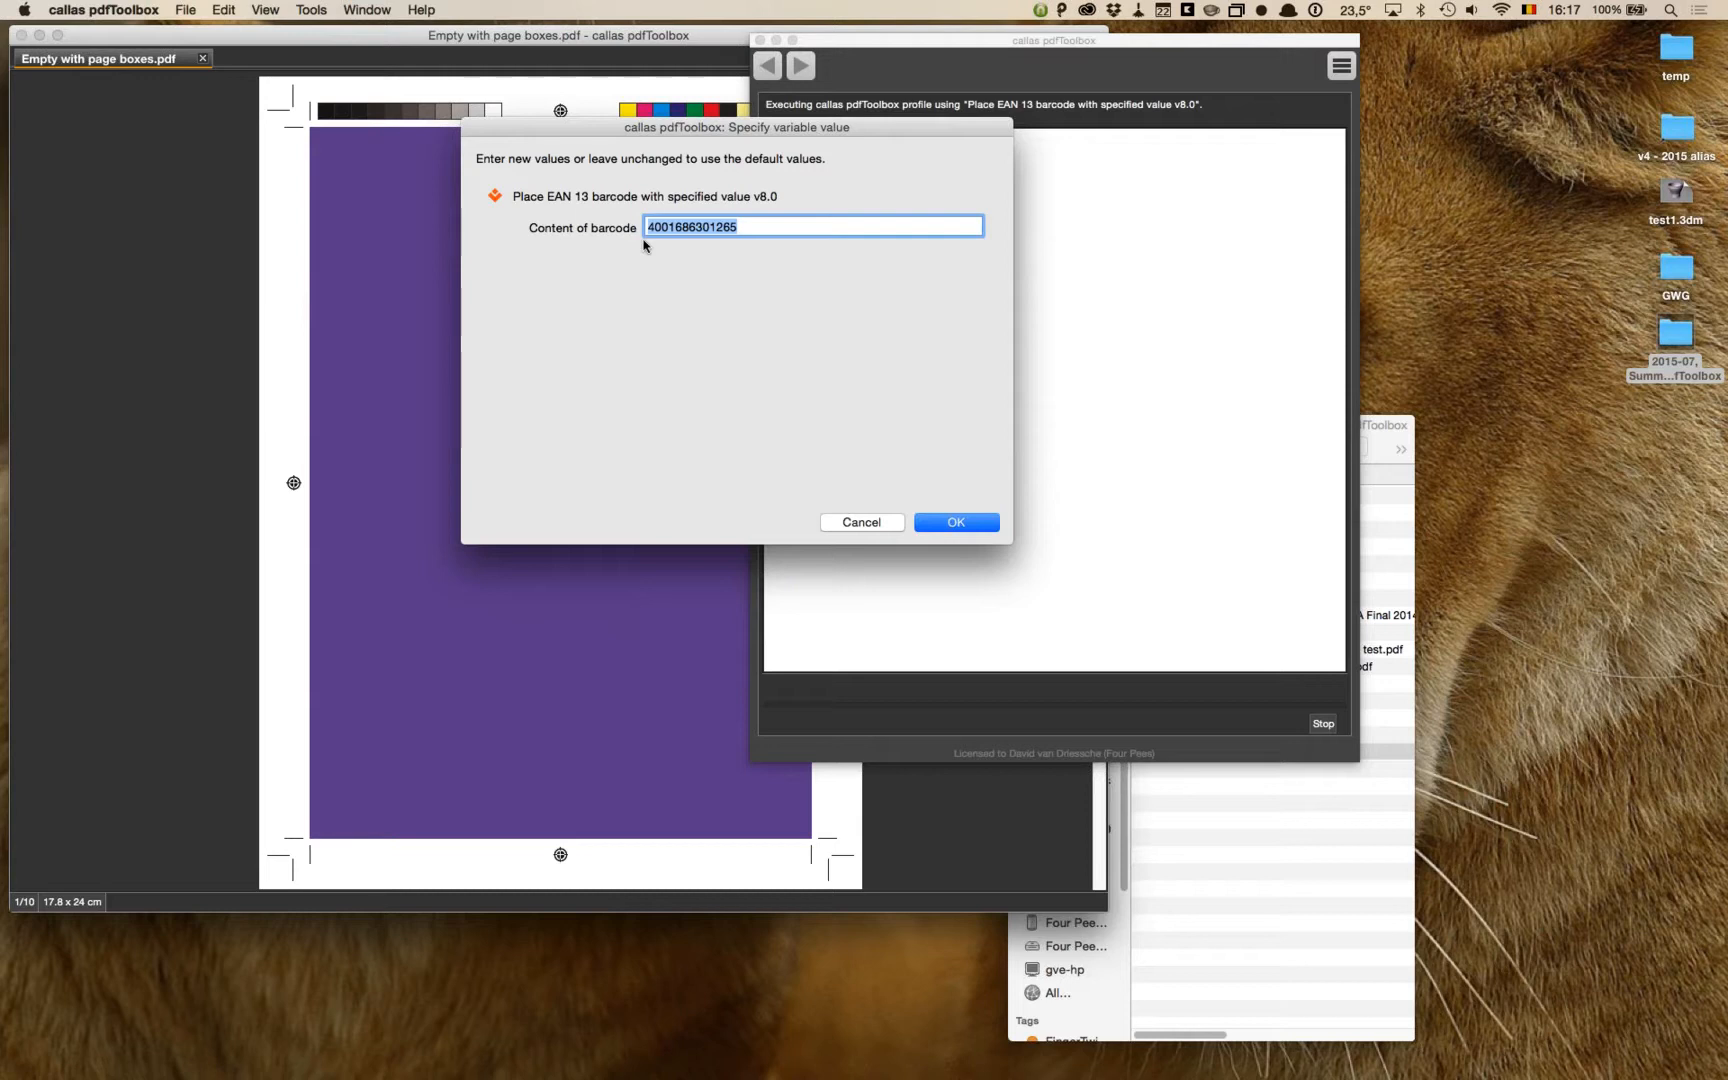
click(757, 230)
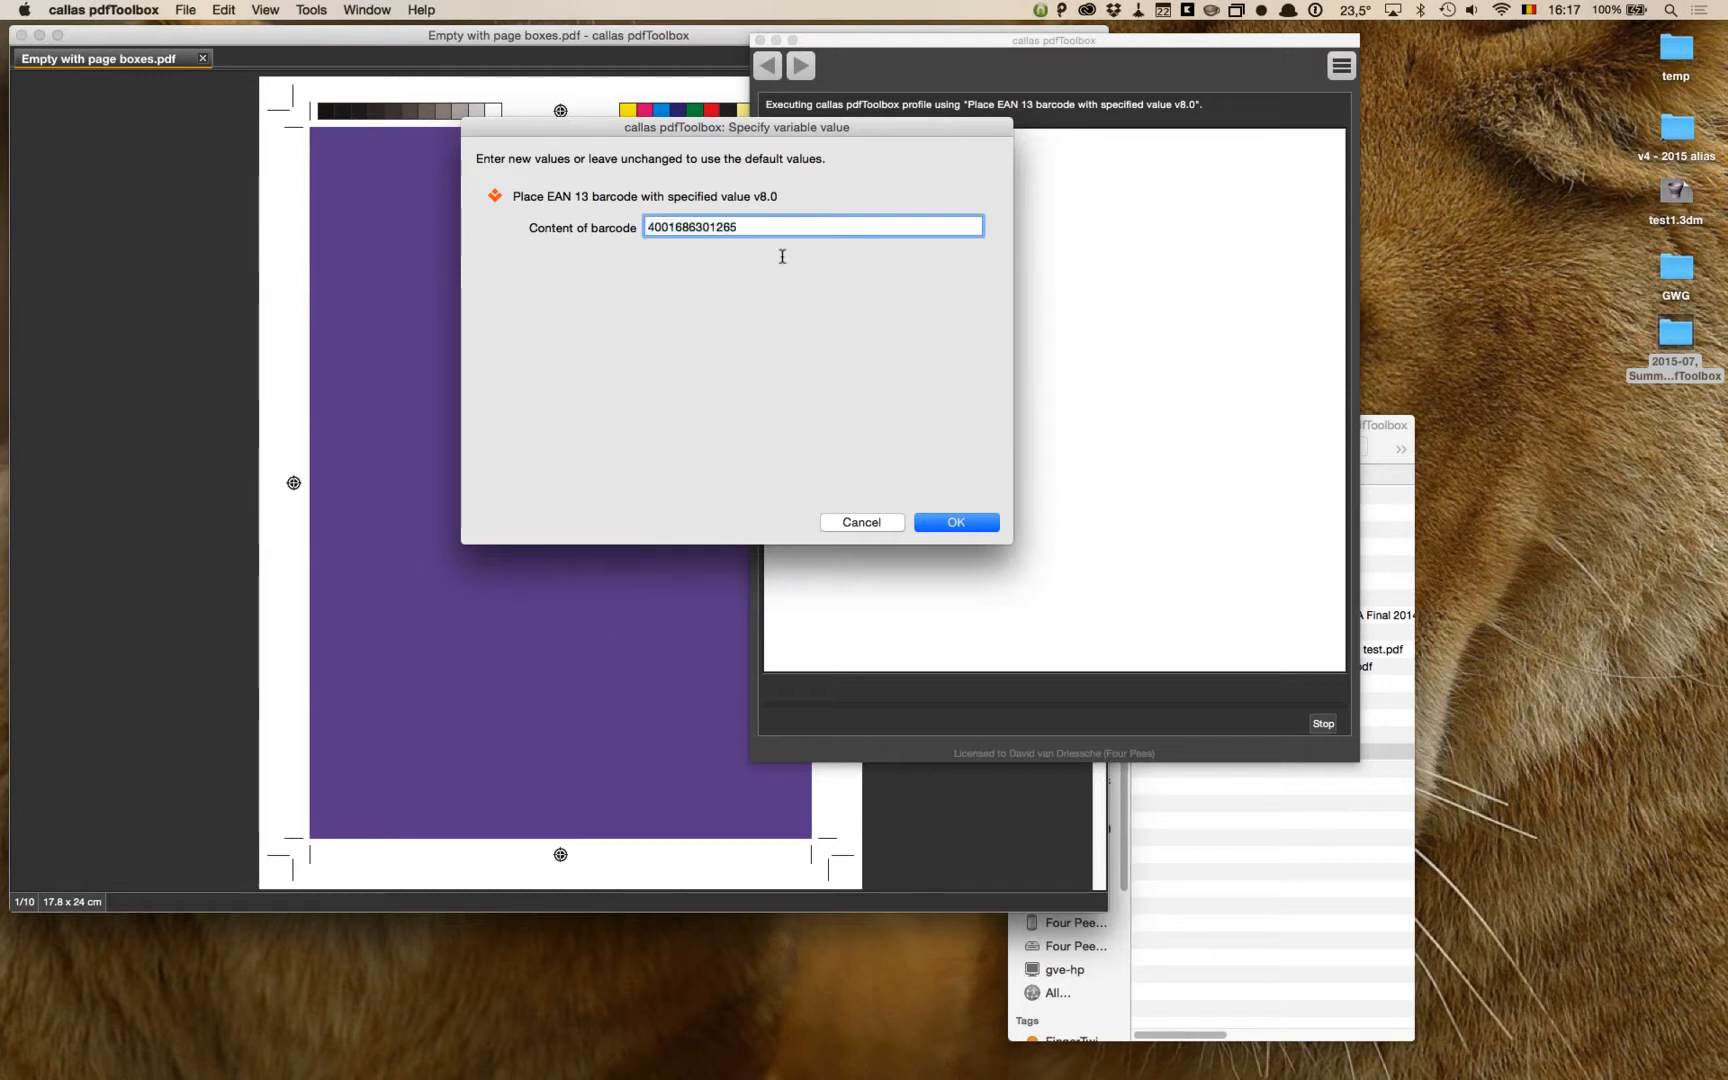
drag(748, 227, 571, 222)
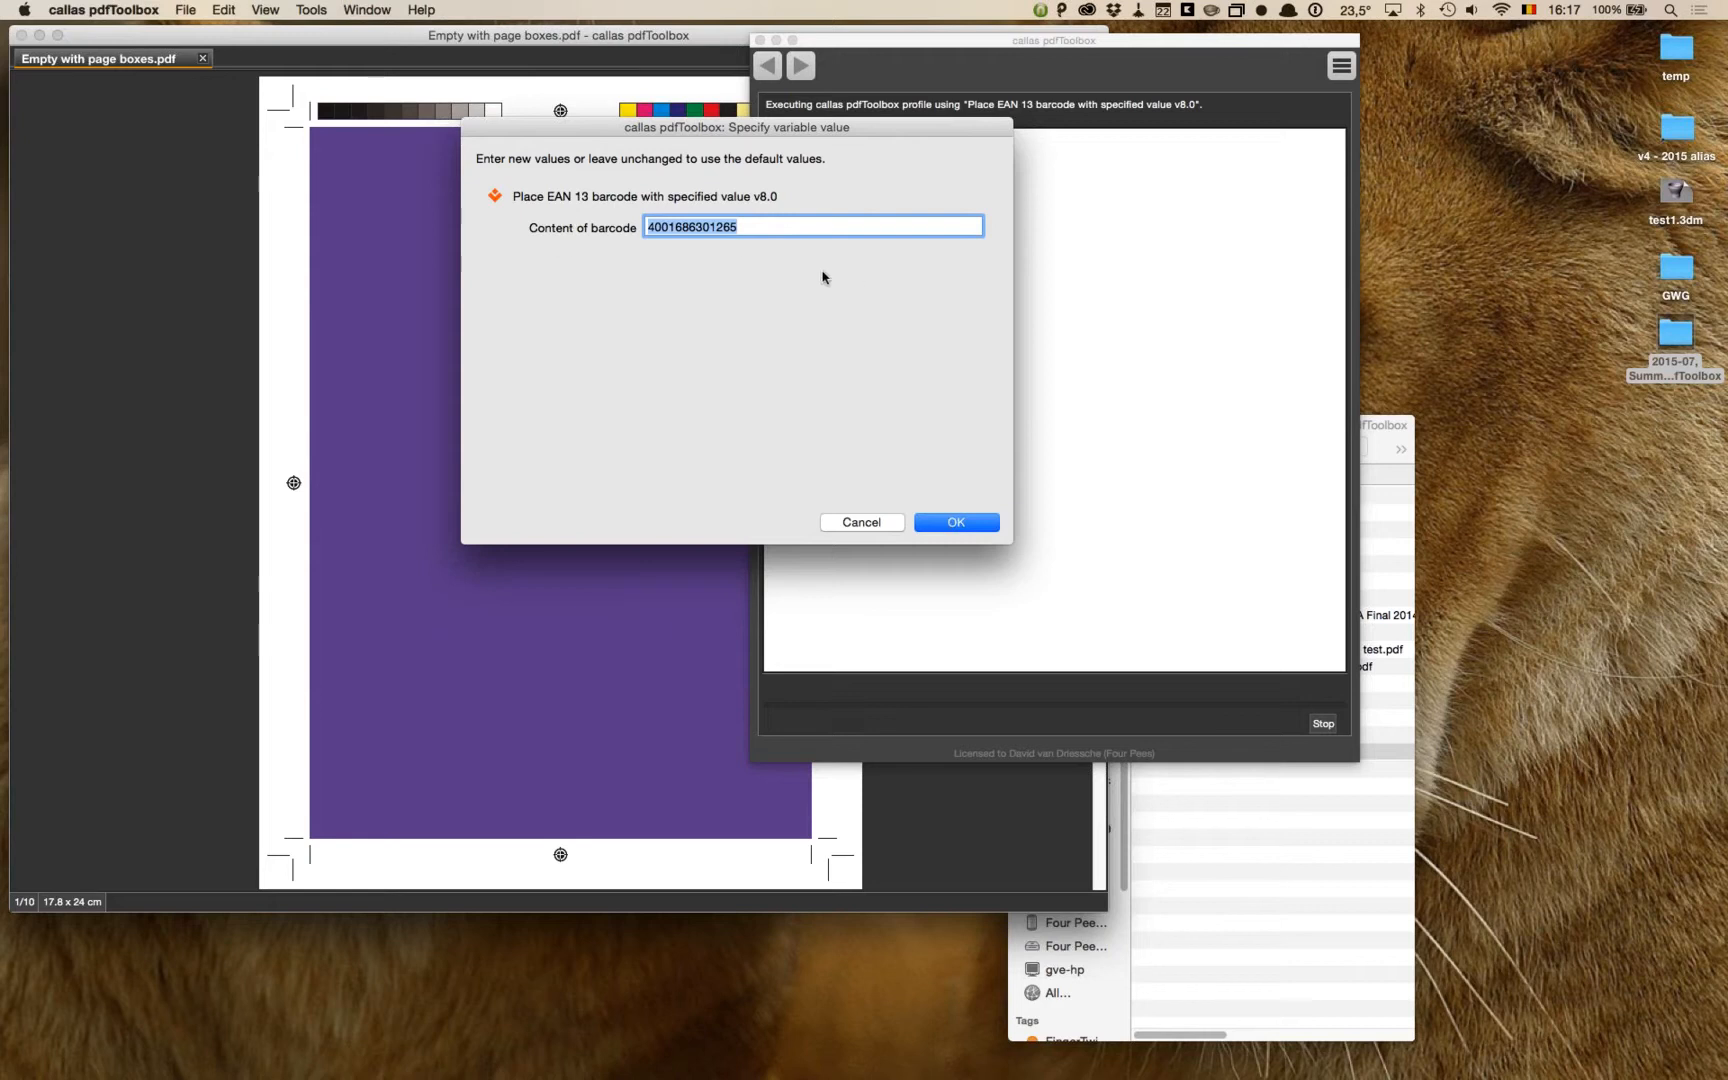
click(964, 525)
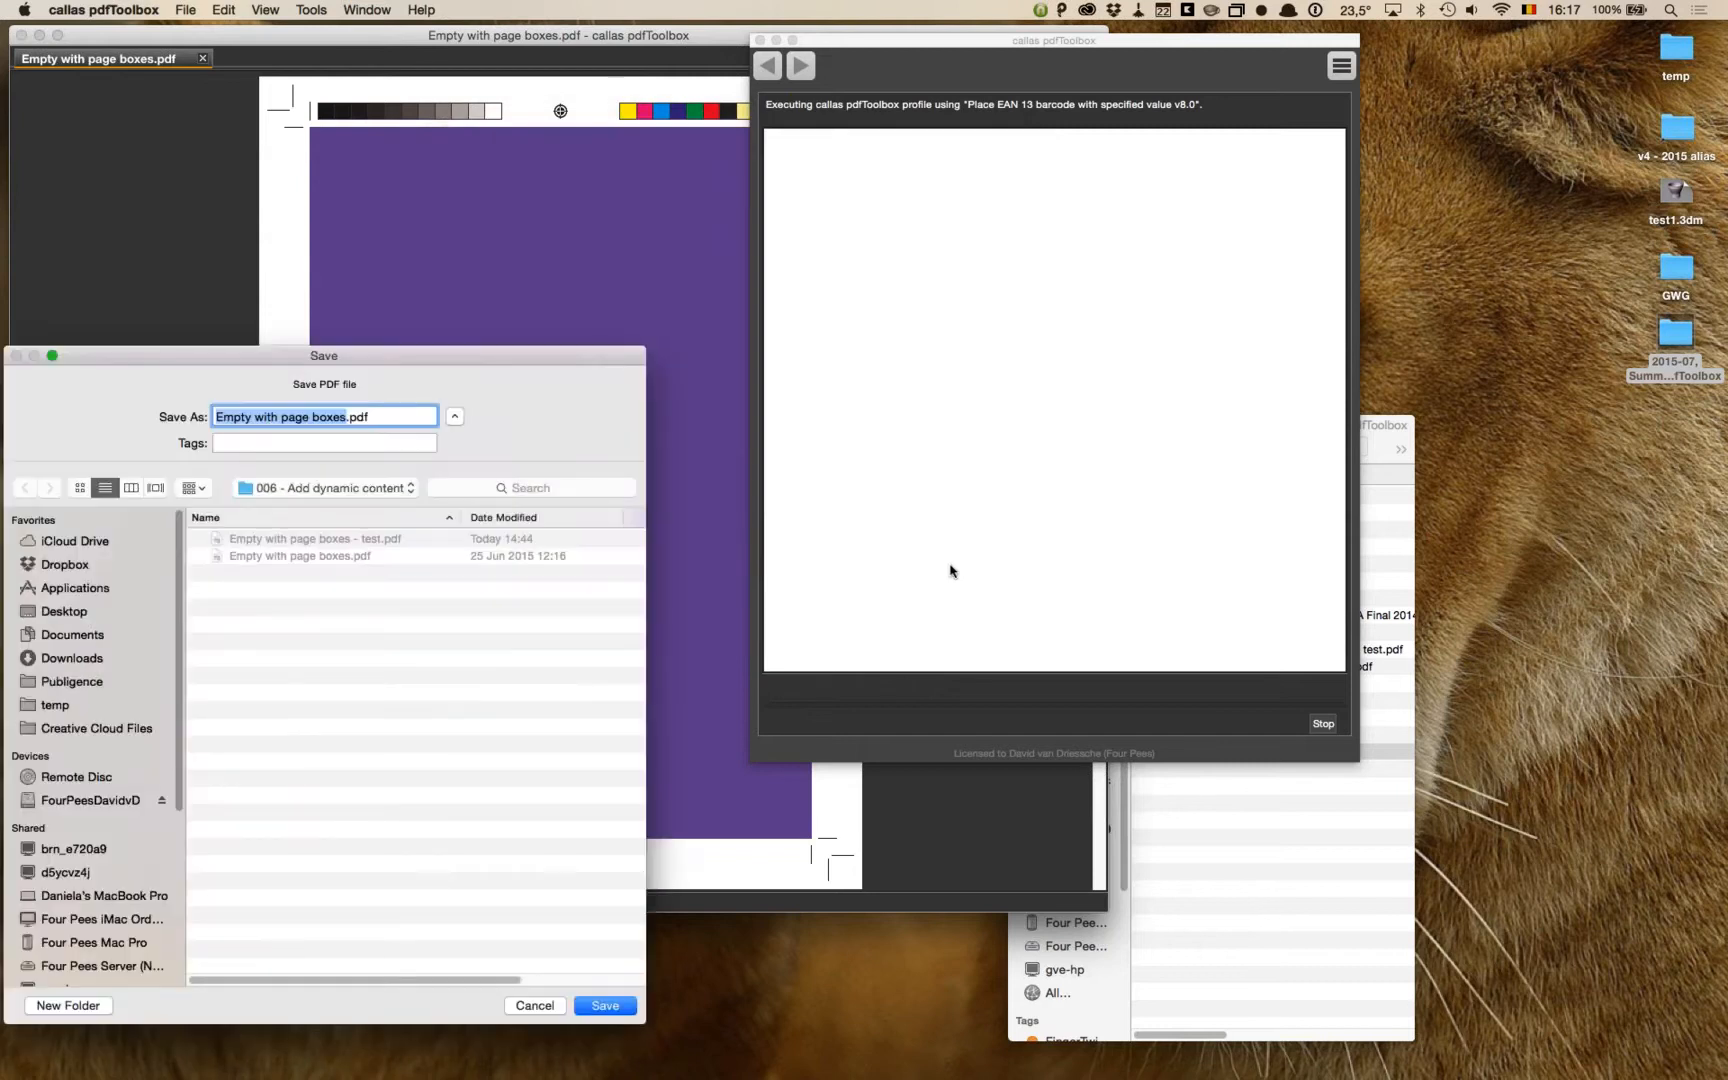
Step: Save the processed PDF over the existing file in the demo folder, and view the placed barcode on page 2
click(385, 539)
click(628, 1008)
click(452, 477)
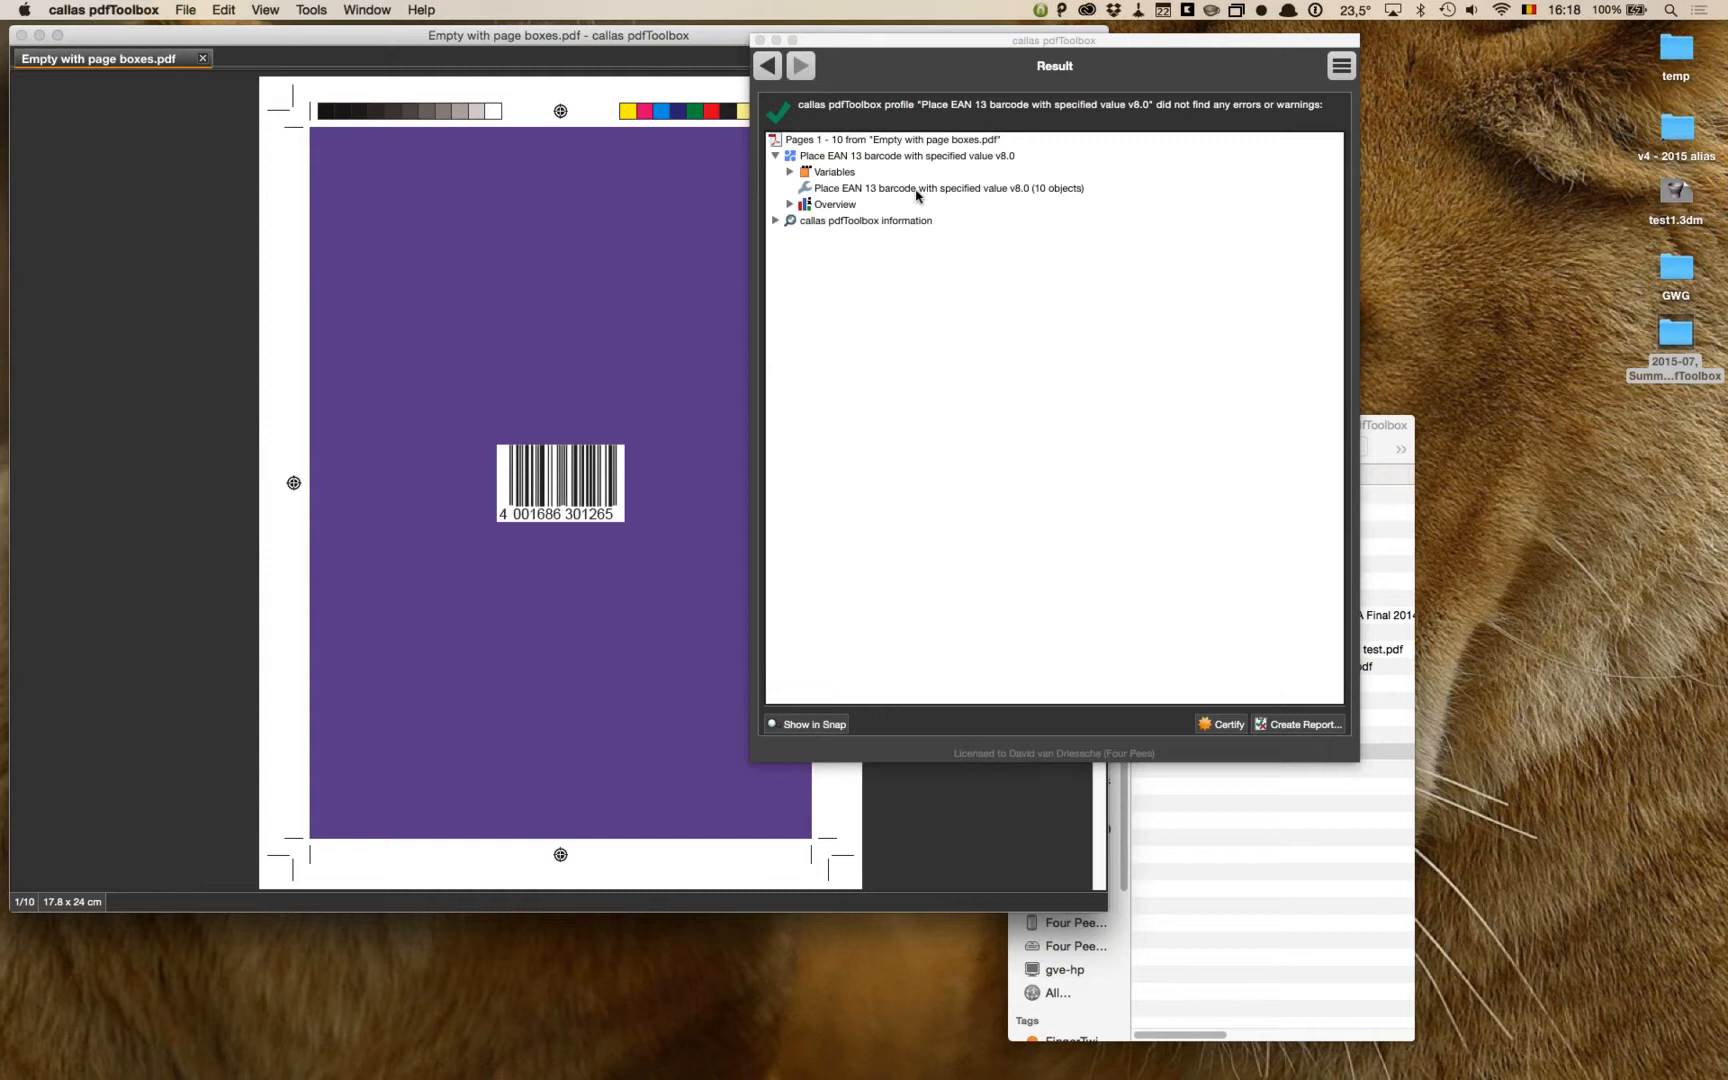
click(643, 459)
Step: Start a new fixup from the Fixups list, search the fixup types for "place", view the Place barcode settings and discard the fixup
click(767, 68)
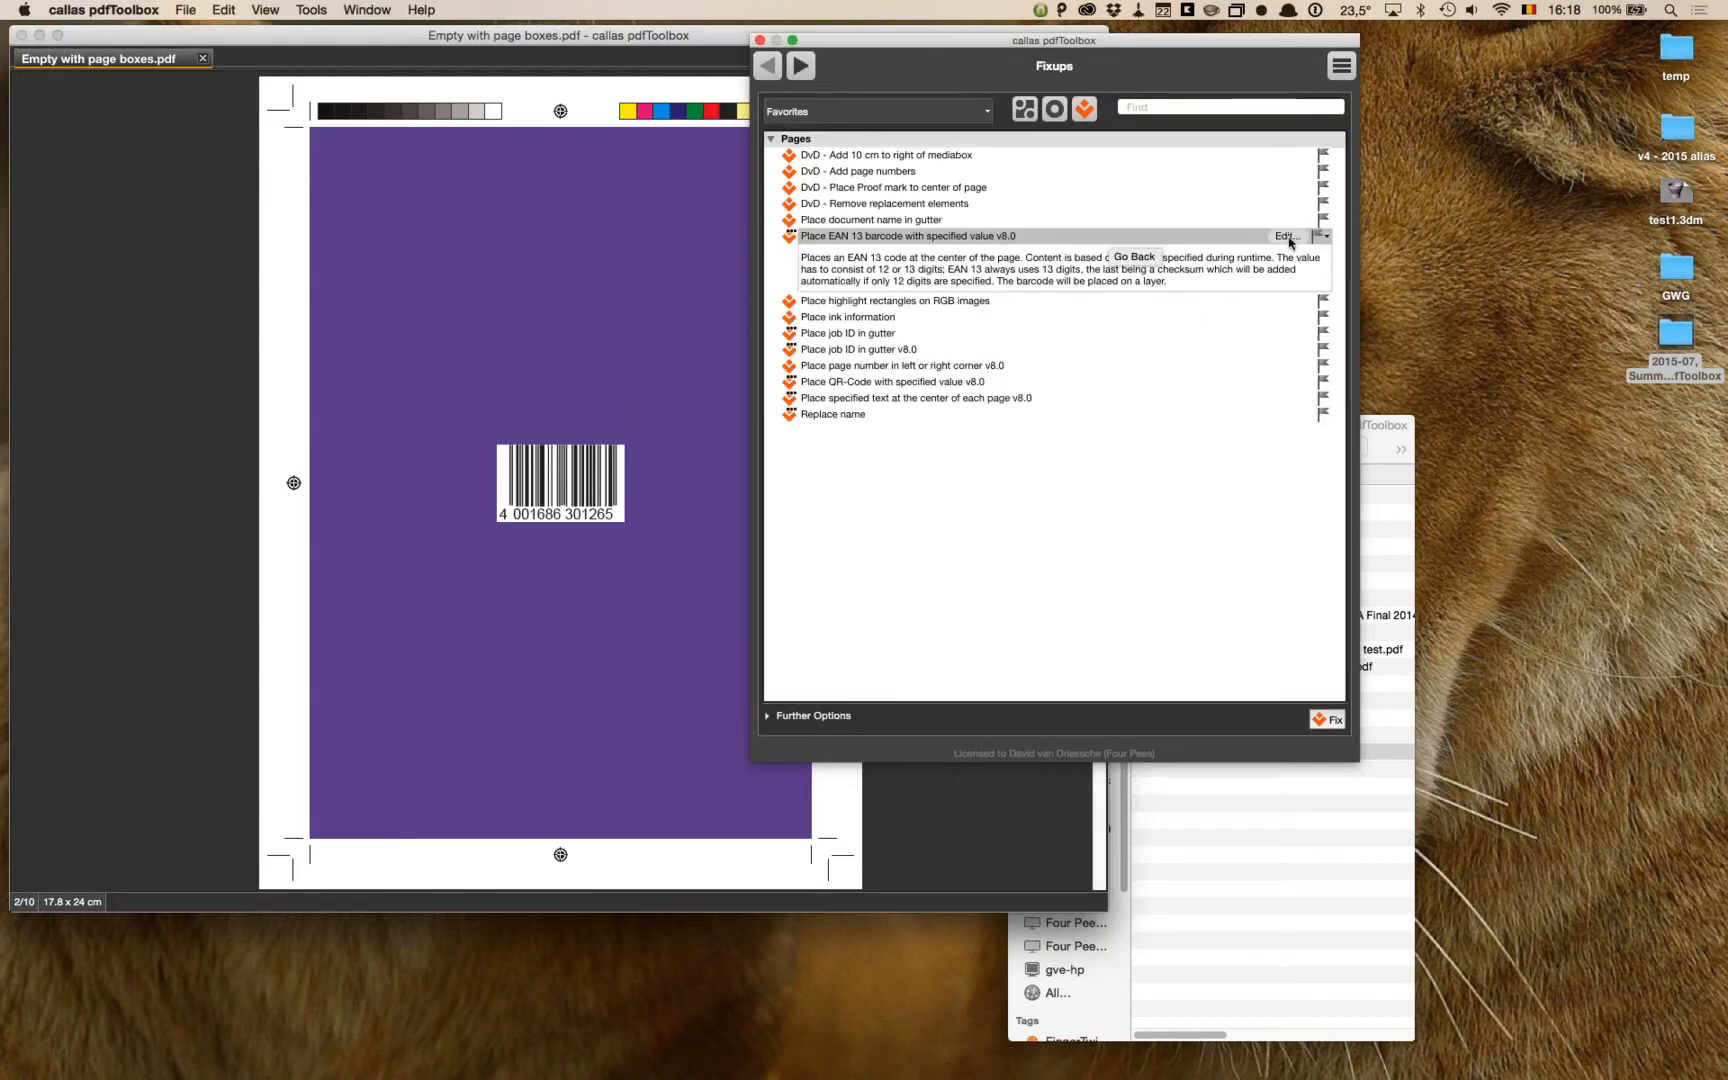
click(1345, 66)
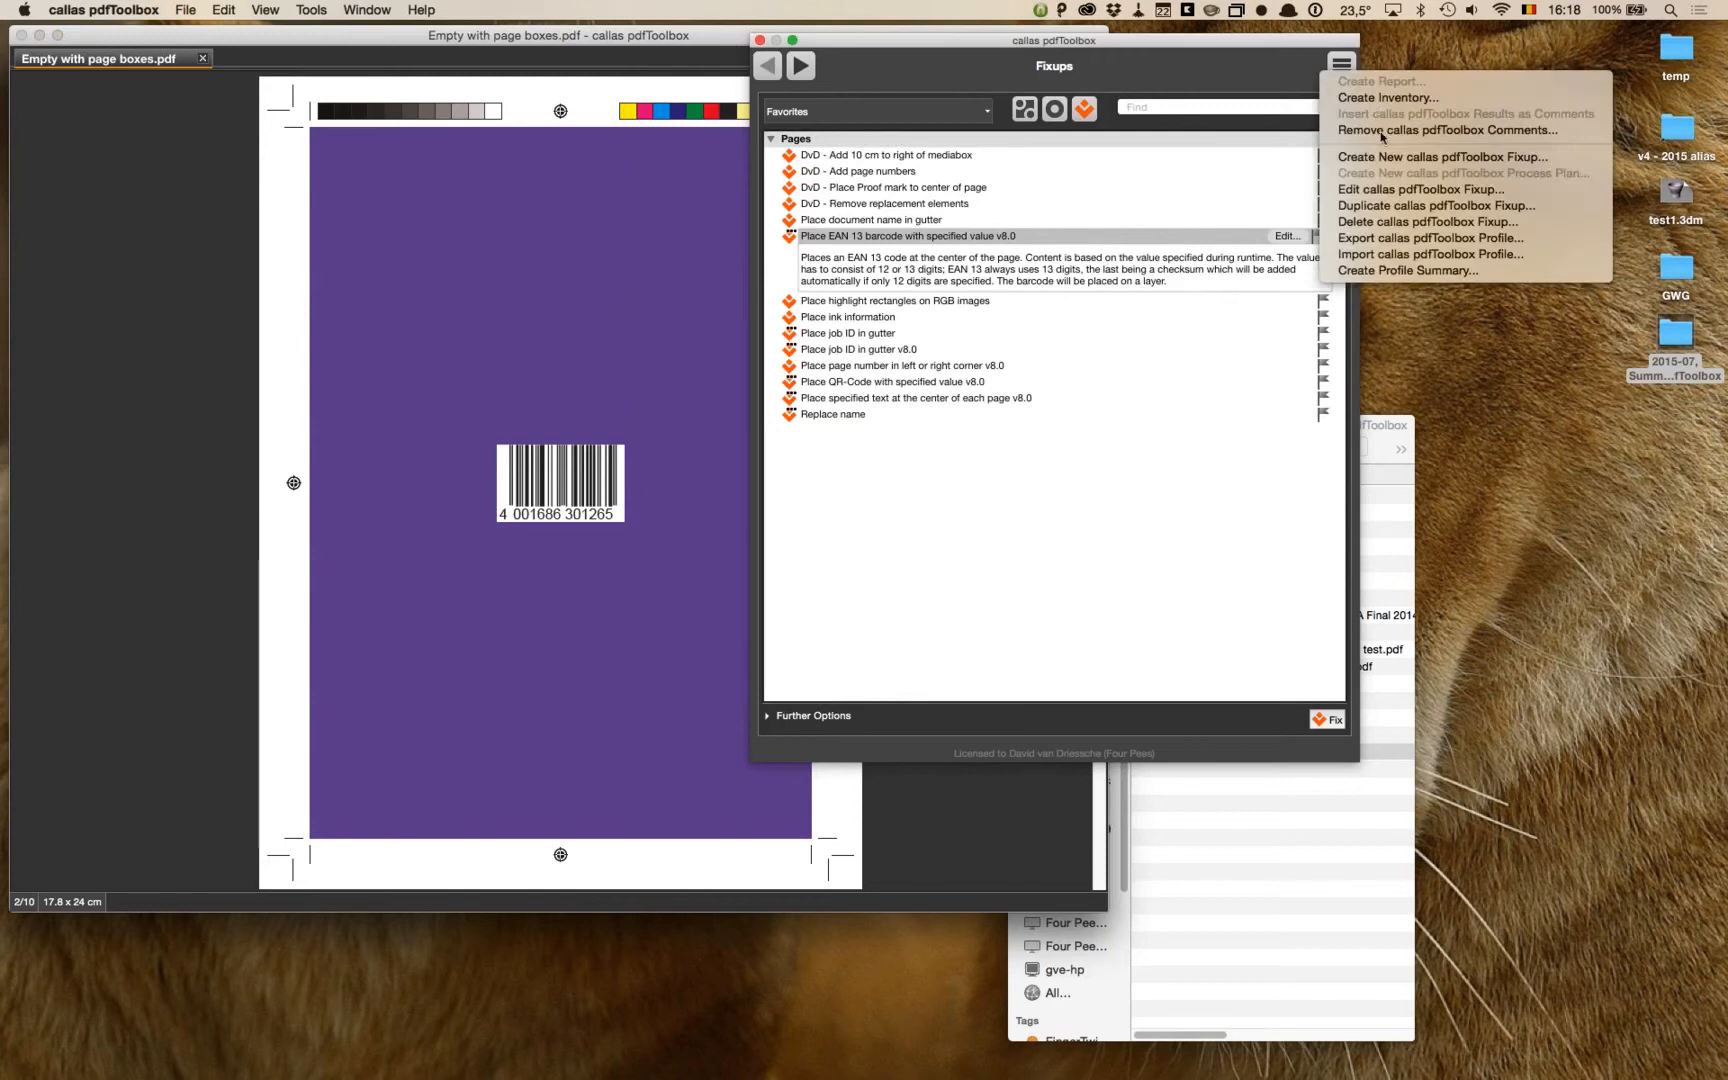
click(1248, 226)
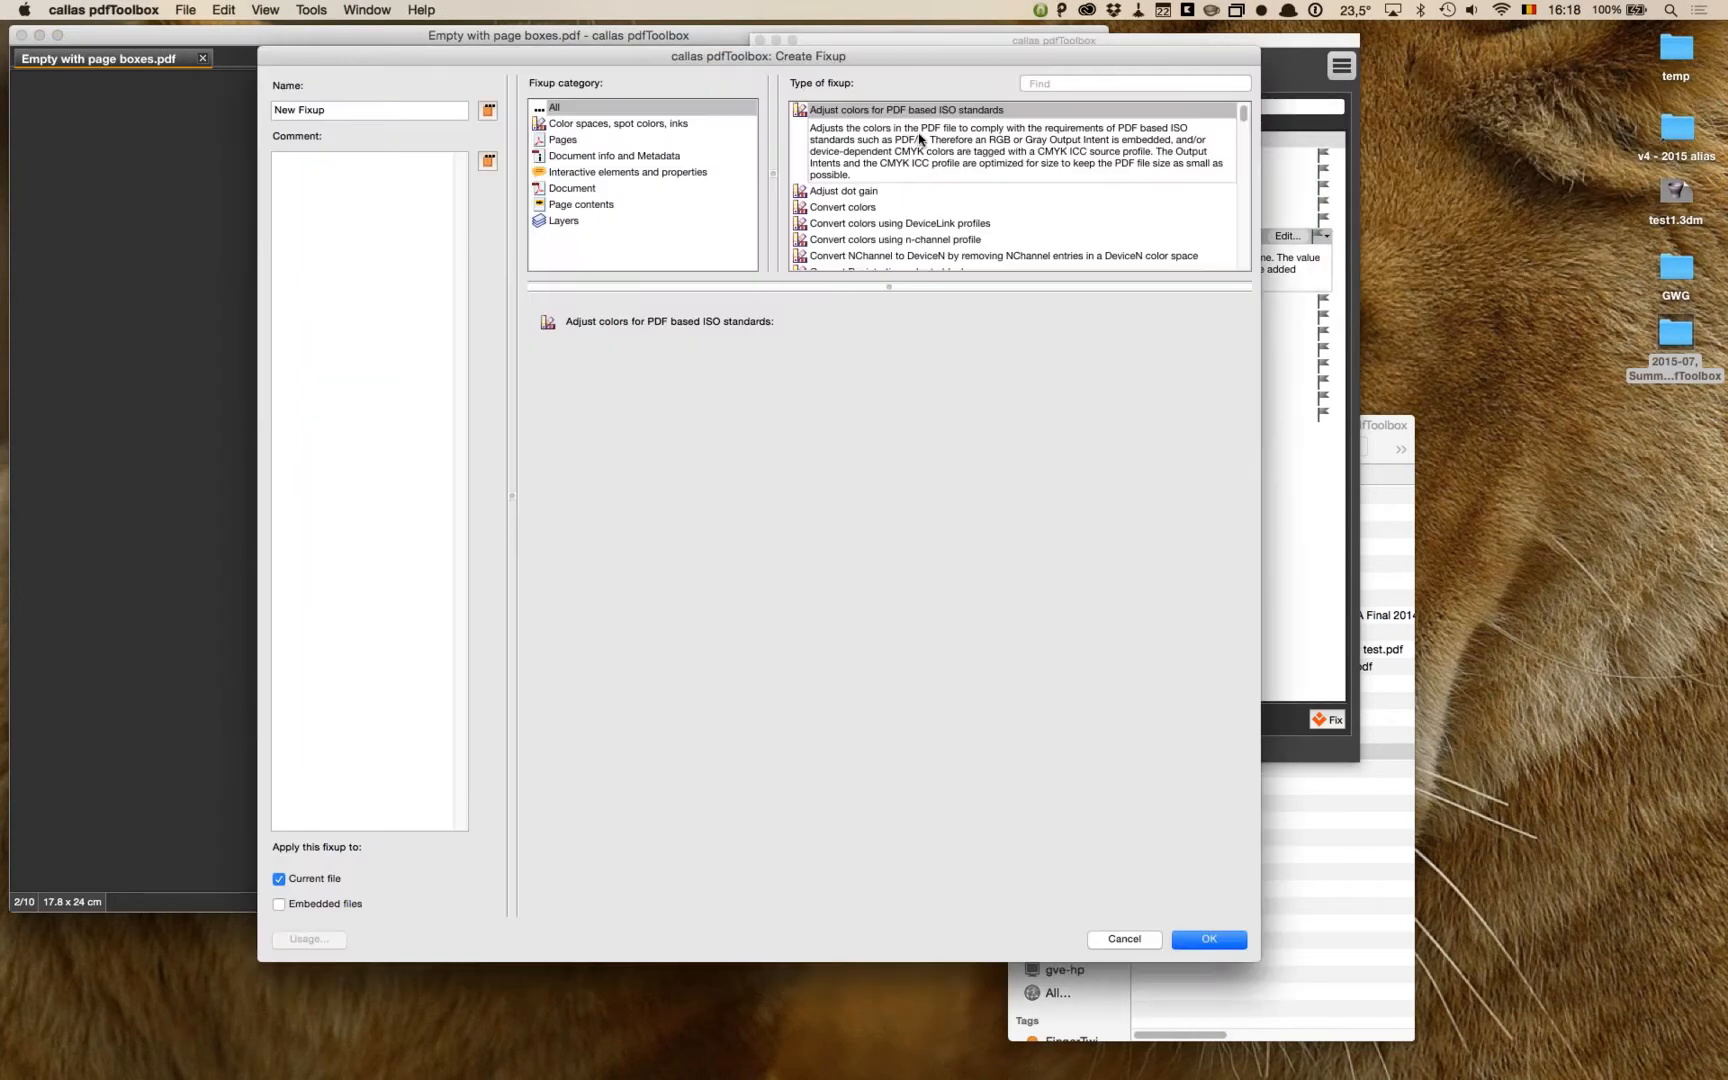
click(1066, 88)
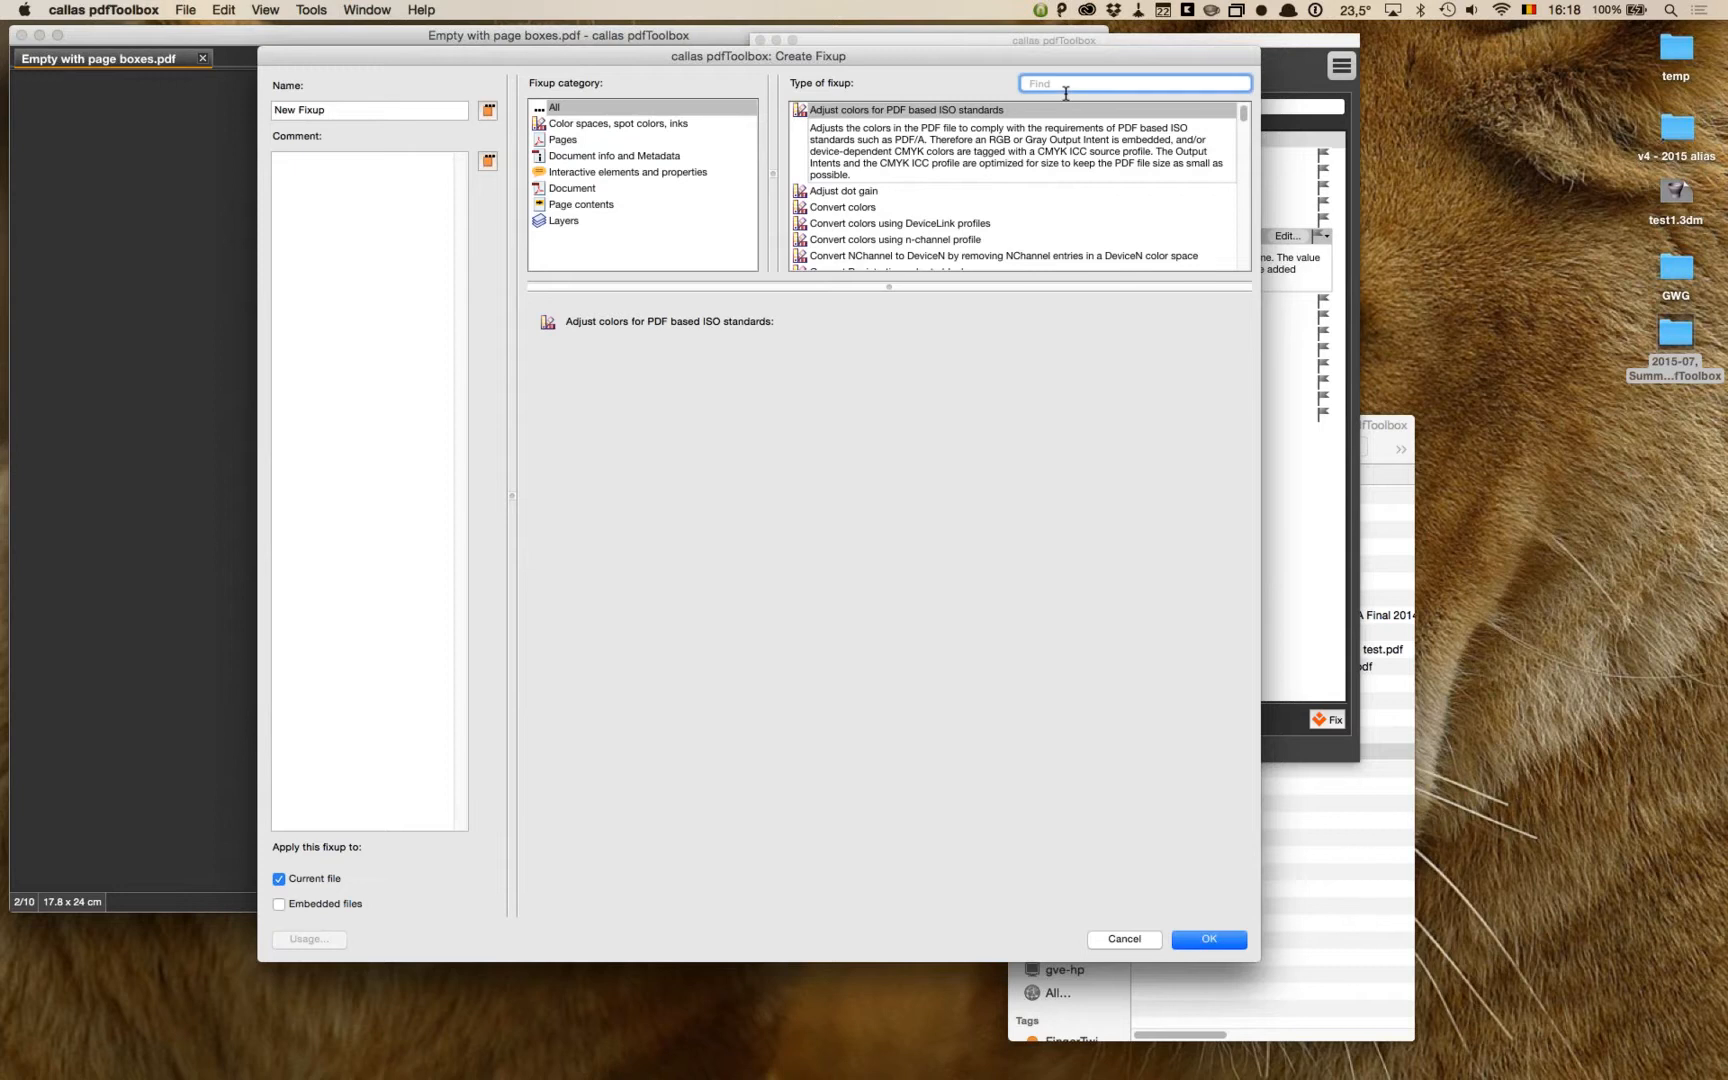
text(place)
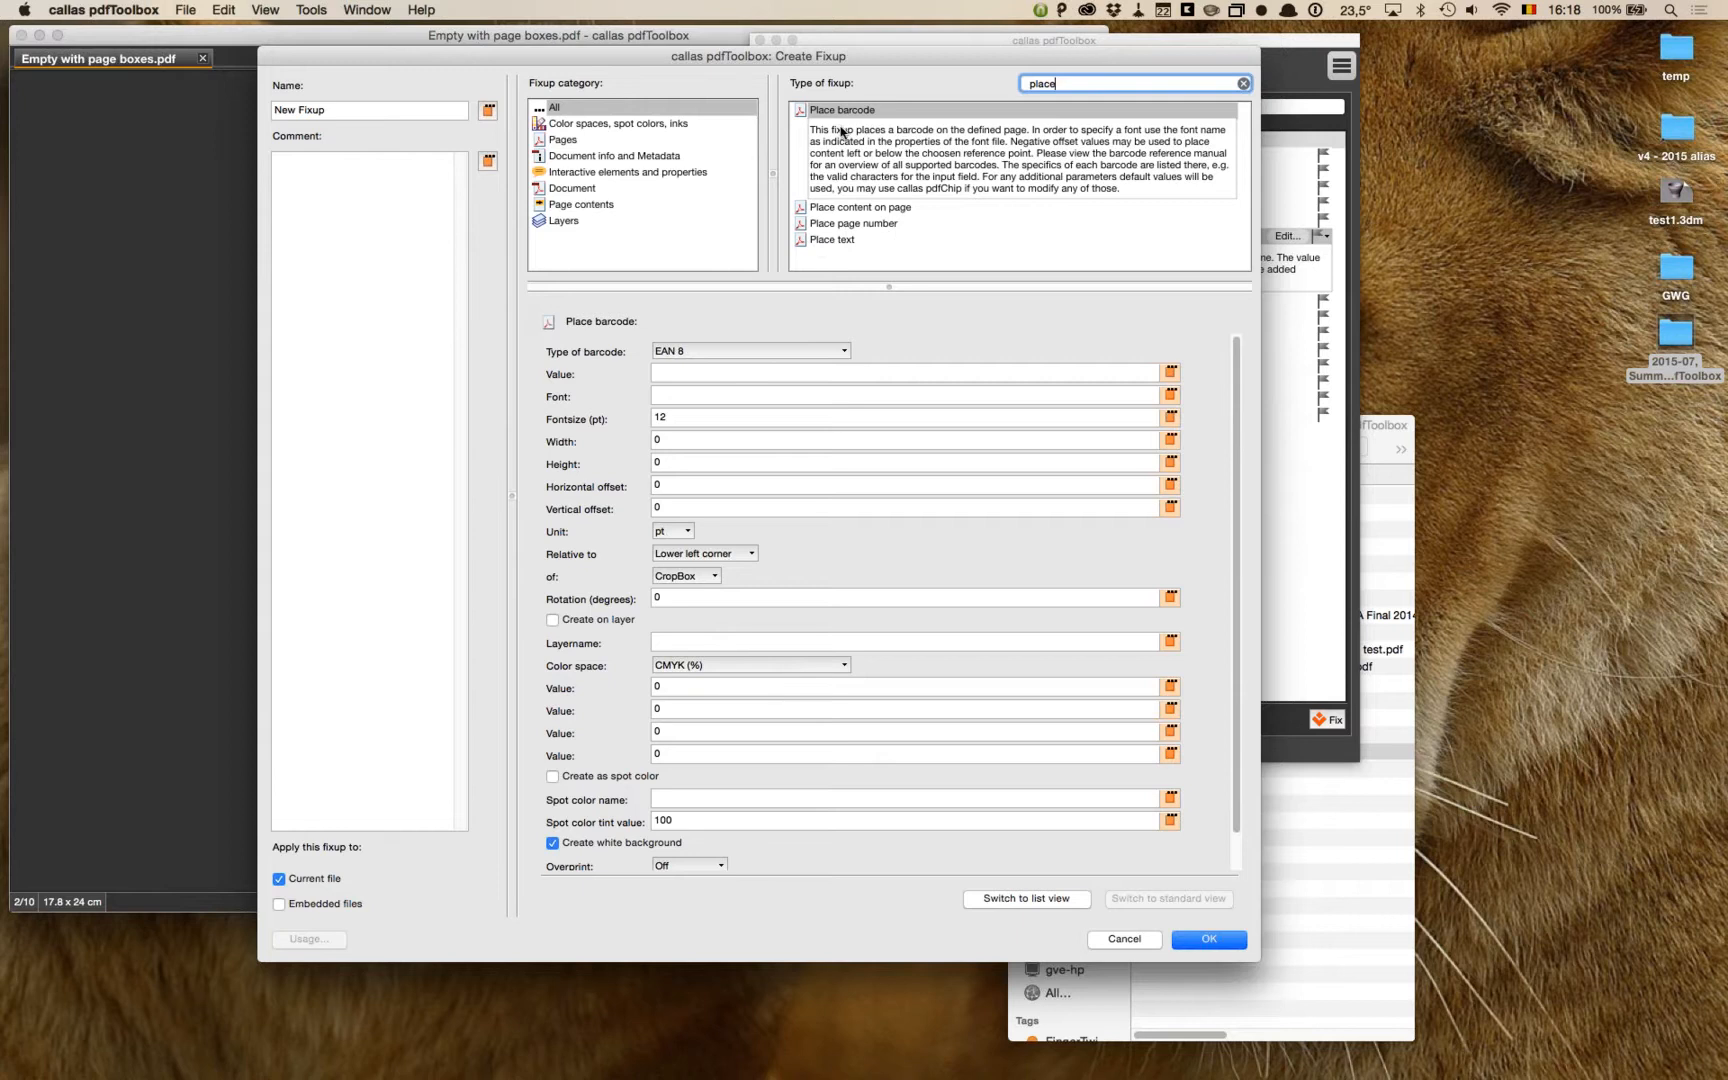
click(1134, 940)
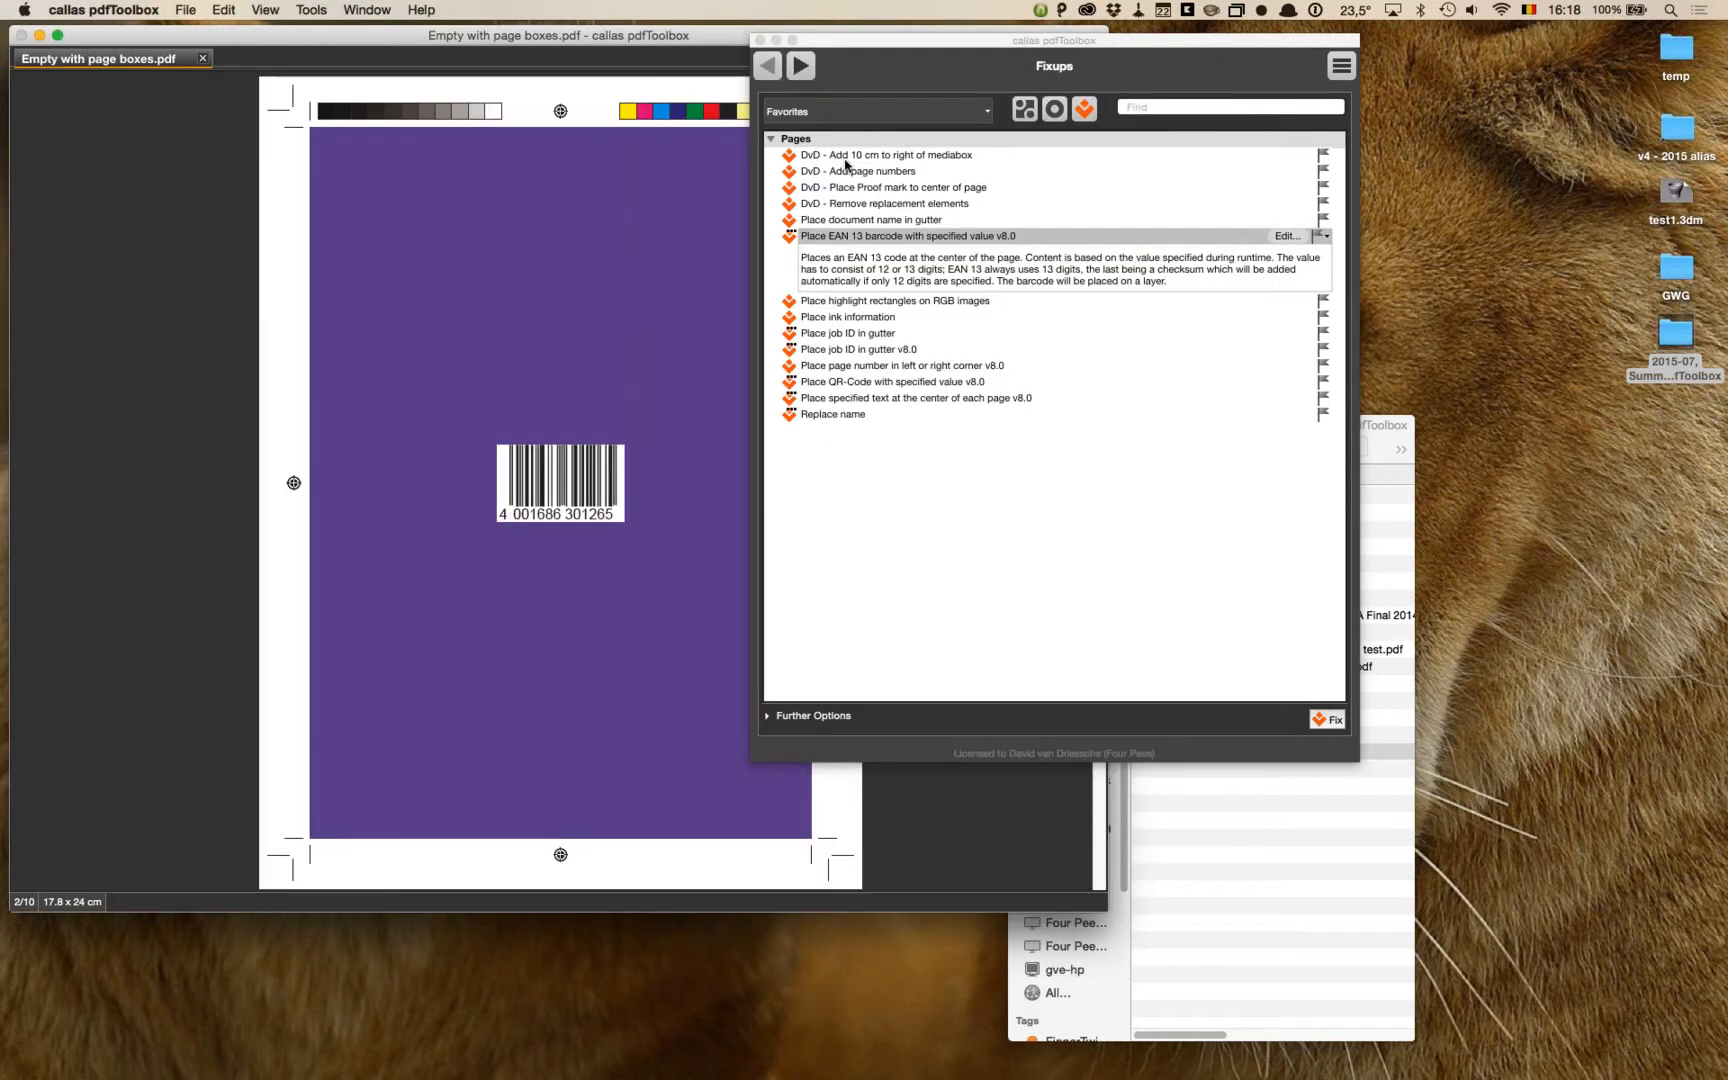
Step: Close the demo PDF, hide pdfToolbox and switch to the Keynote presentation
click(202, 58)
key(super+h)
key(super+Tab)
key(super+Tab)
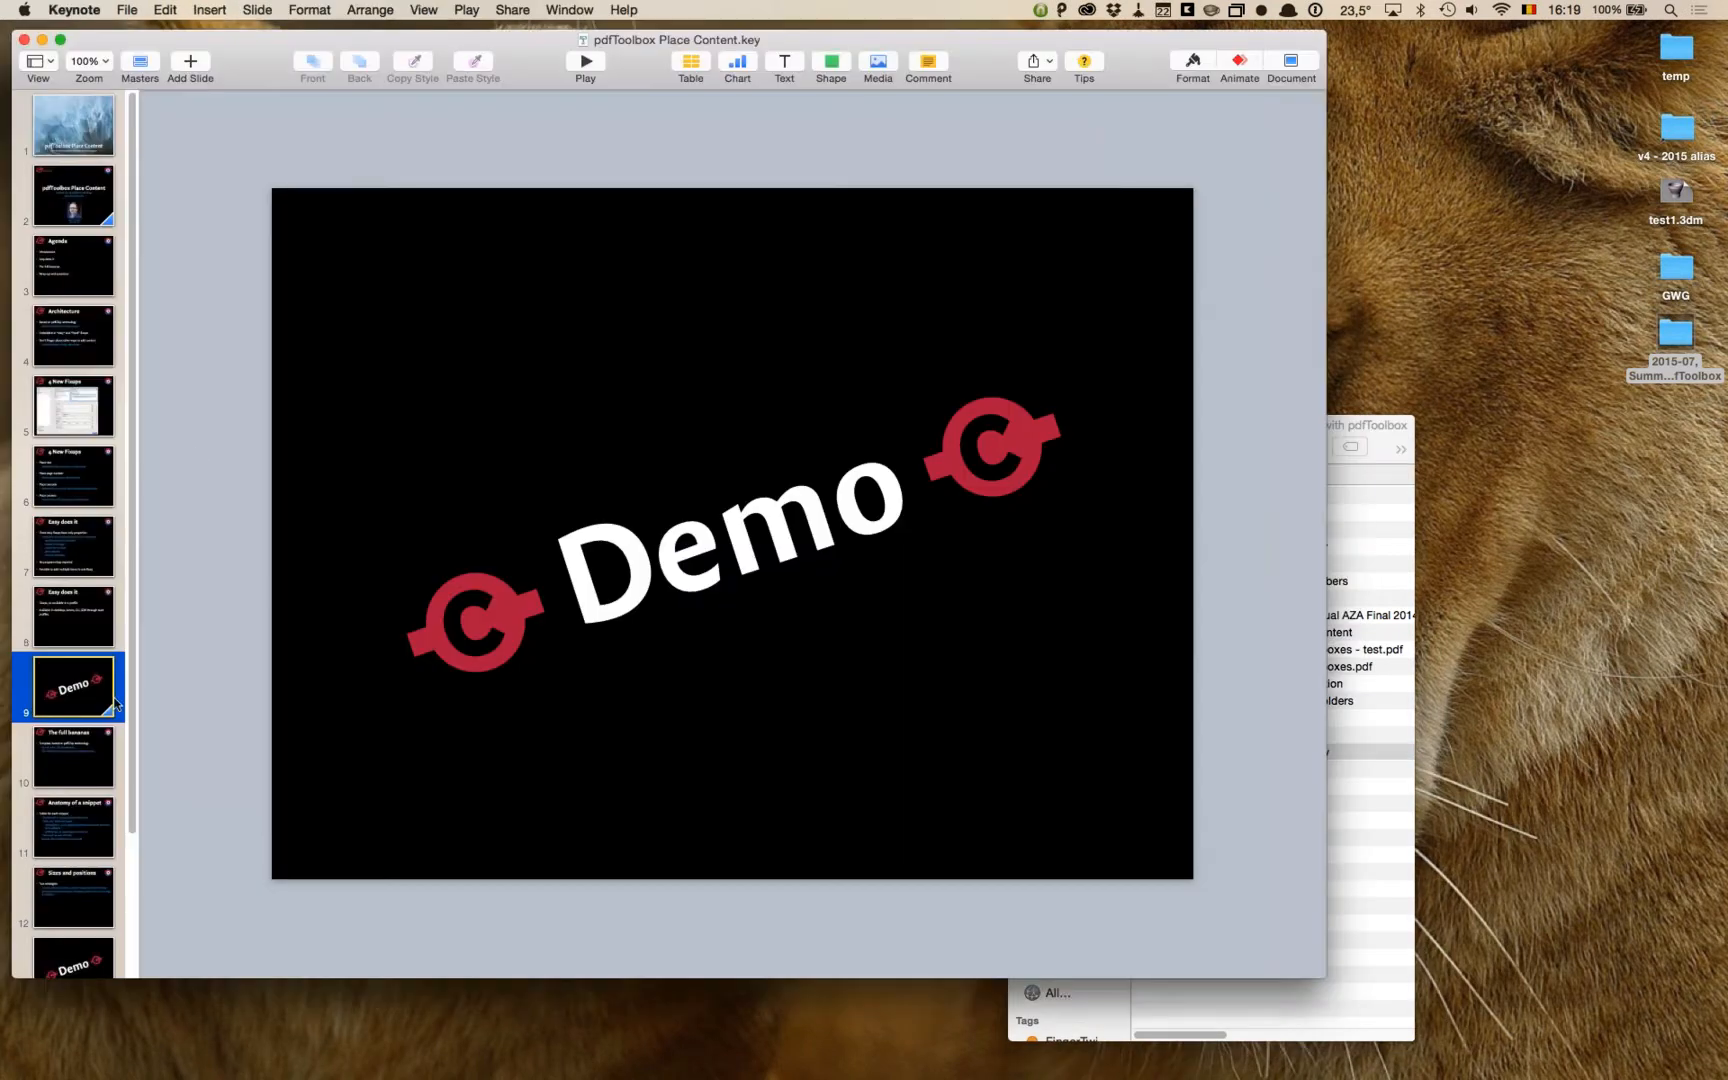
Step: Present the slides "The full bananas" and "Anatomy of a snippet", and end the slideshow
click(92, 746)
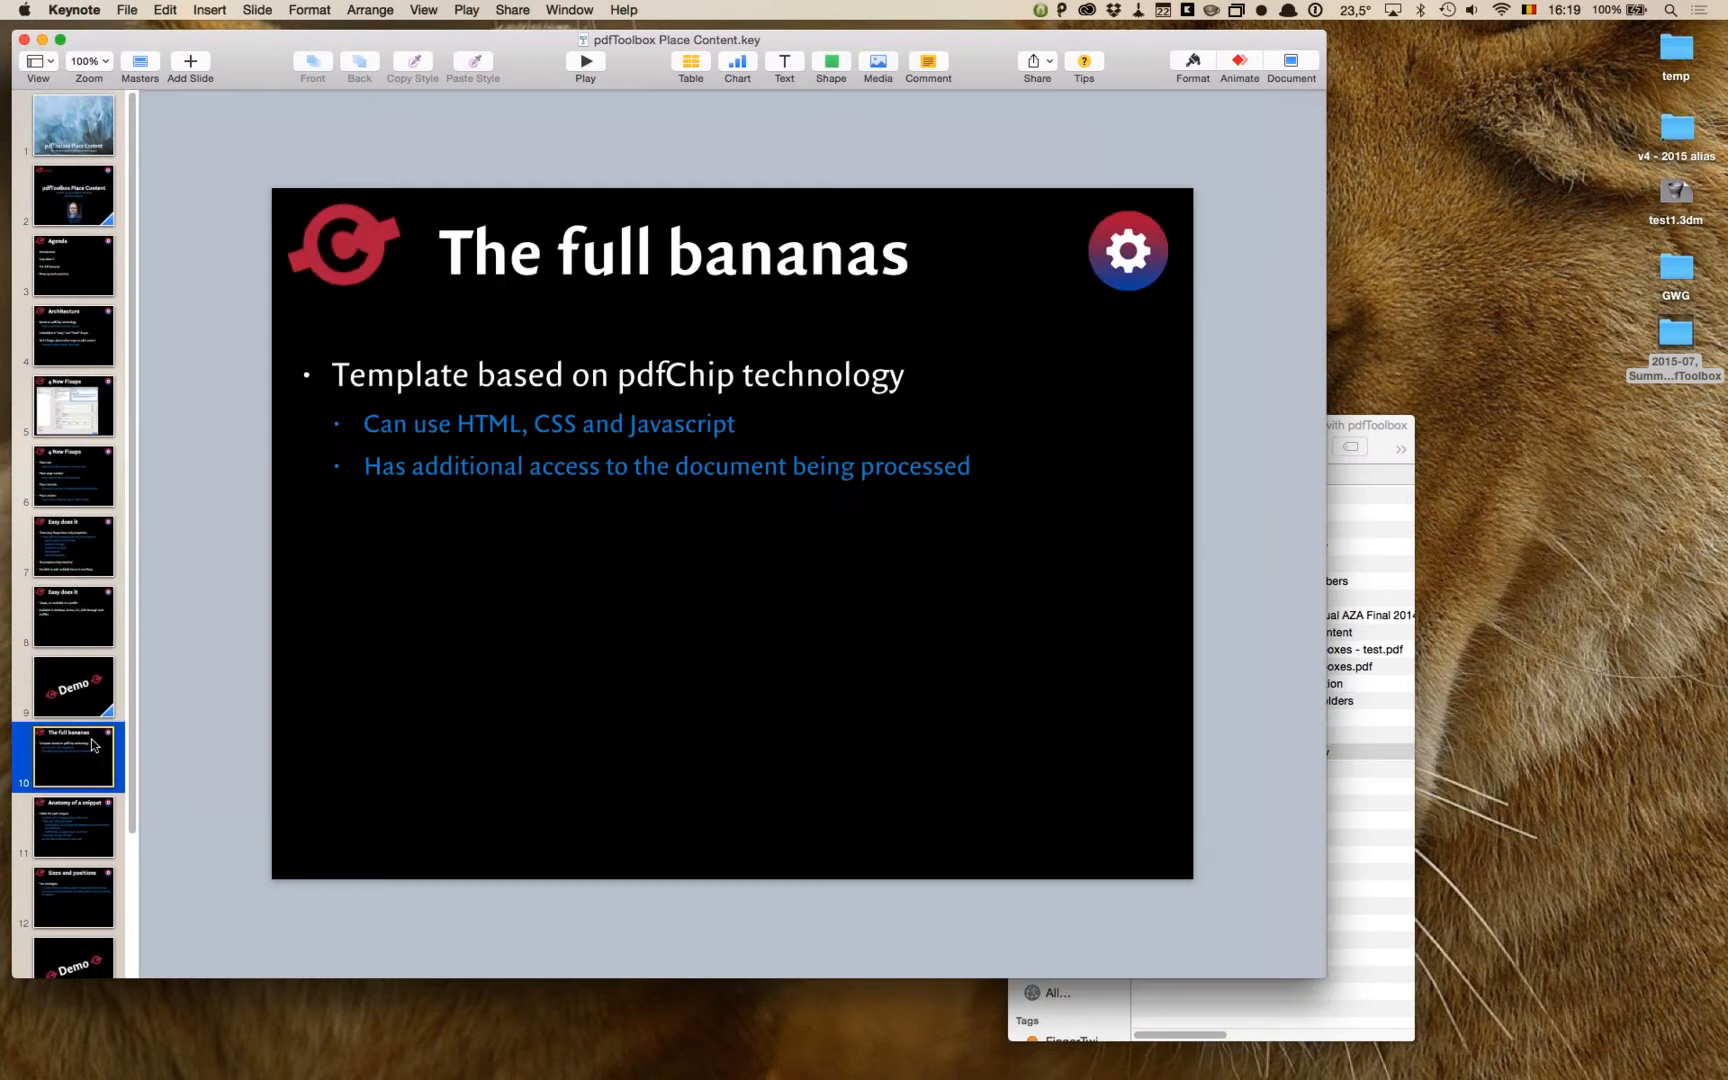
click(584, 62)
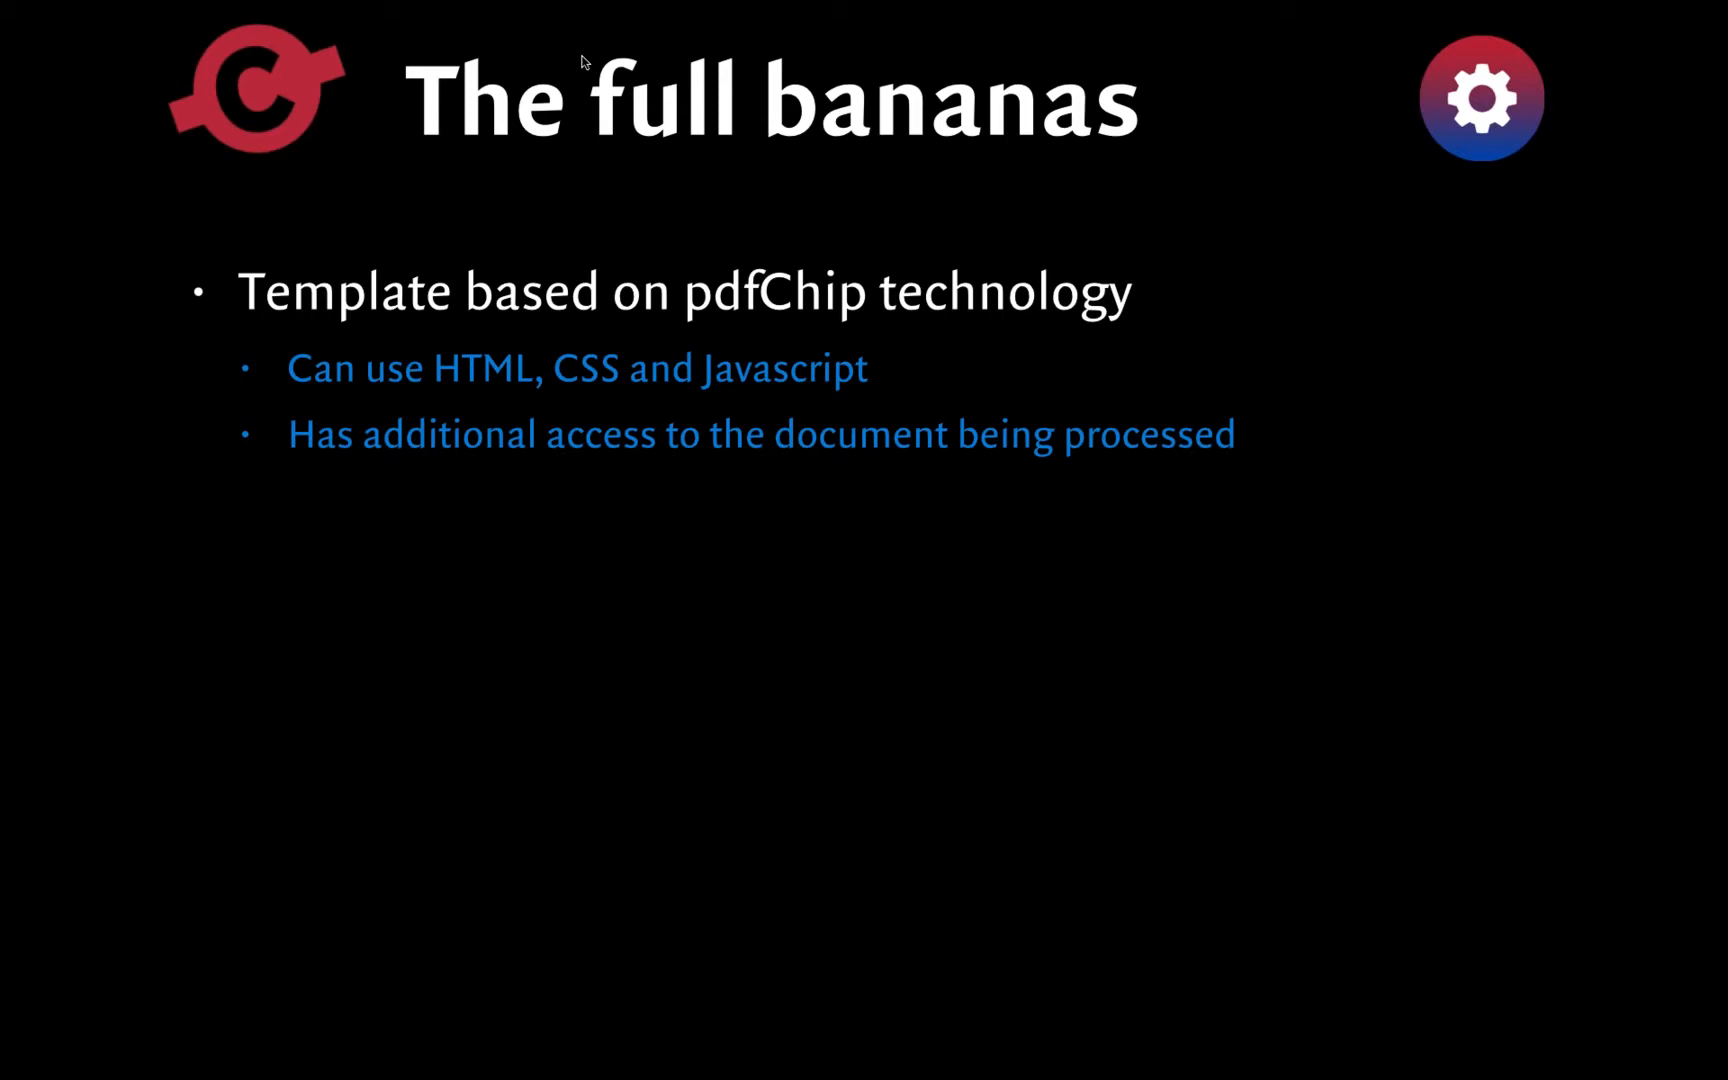
key(Right)
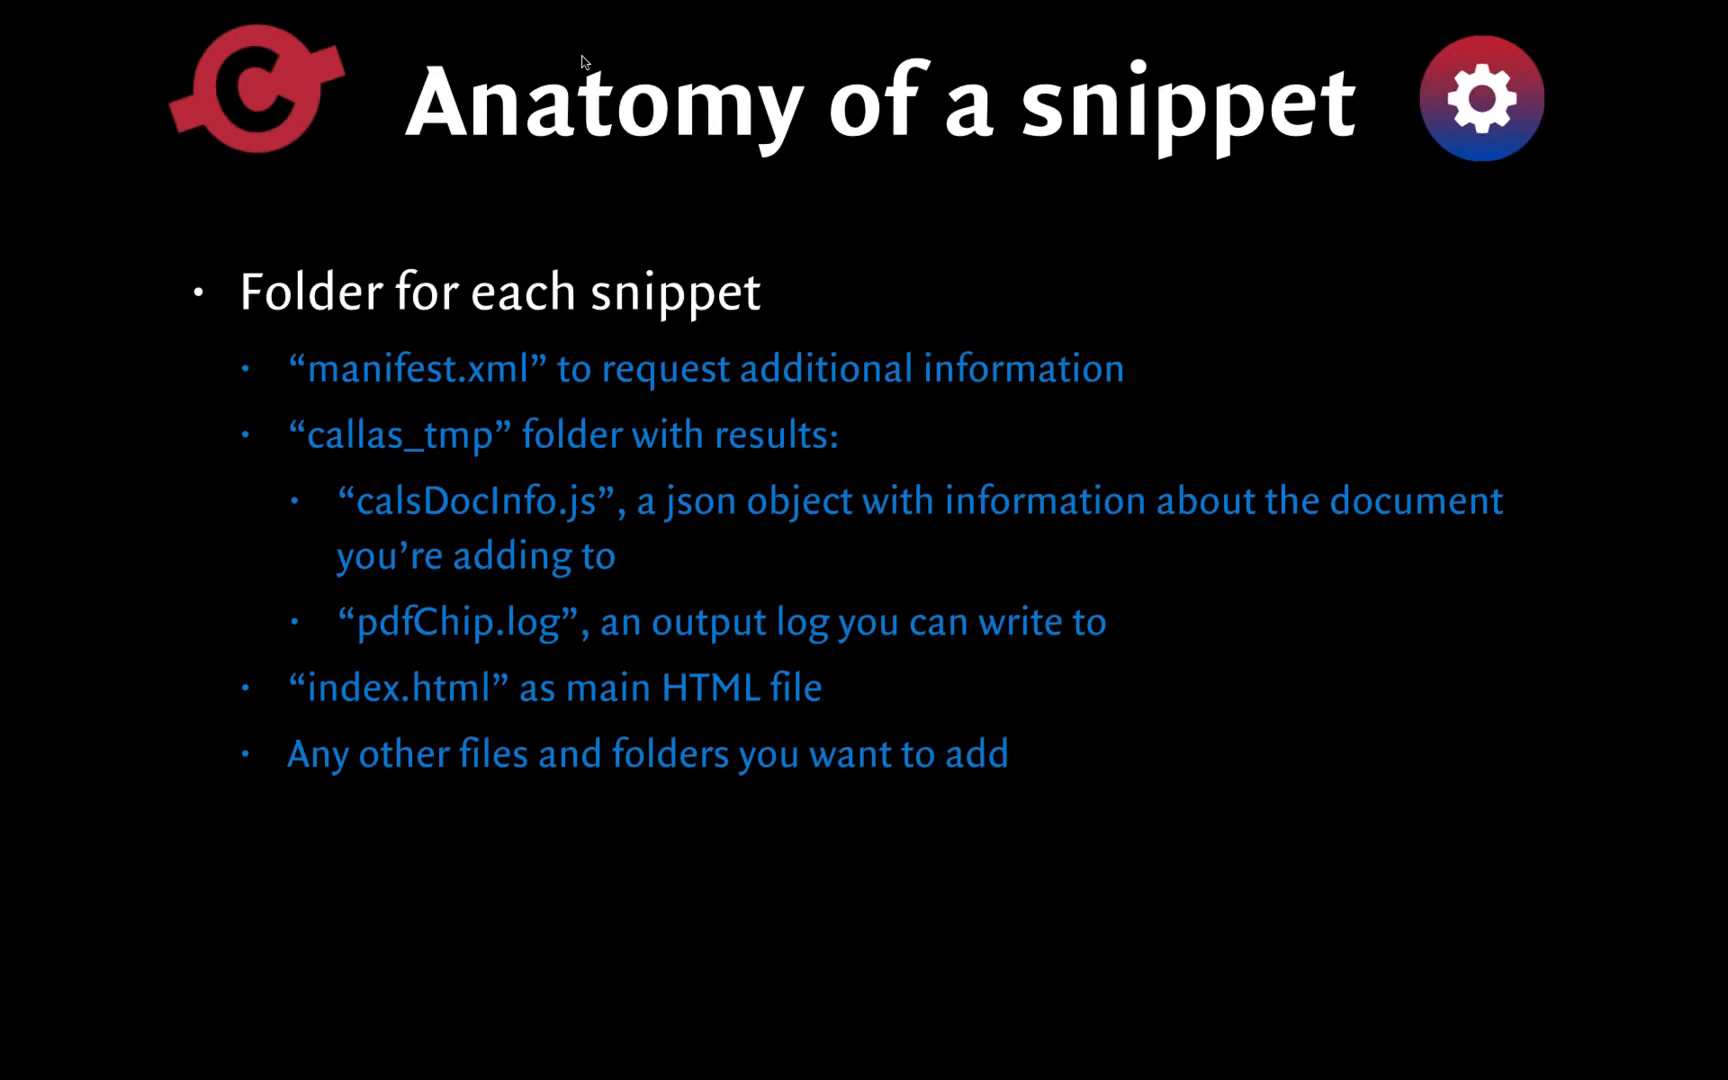
key(Escape)
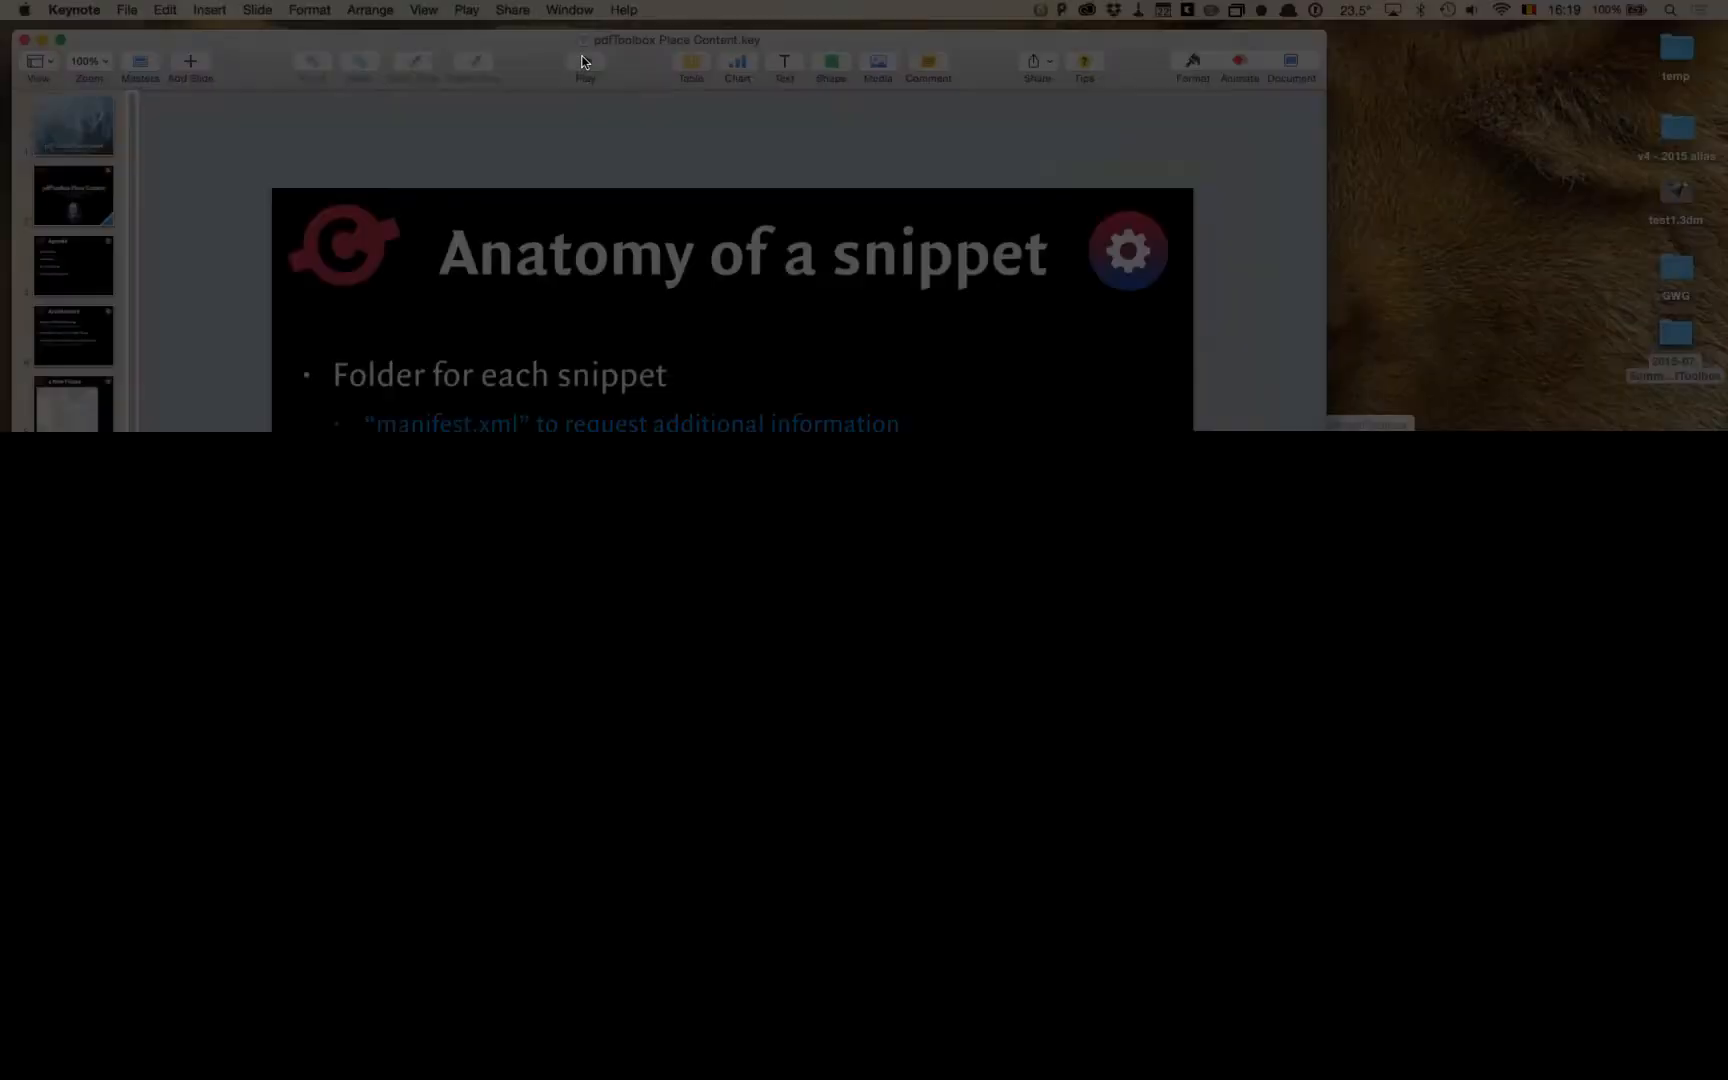
Step: Switch to pdfToolbox and open the Place ink information fixup for editing
key(super+Tab)
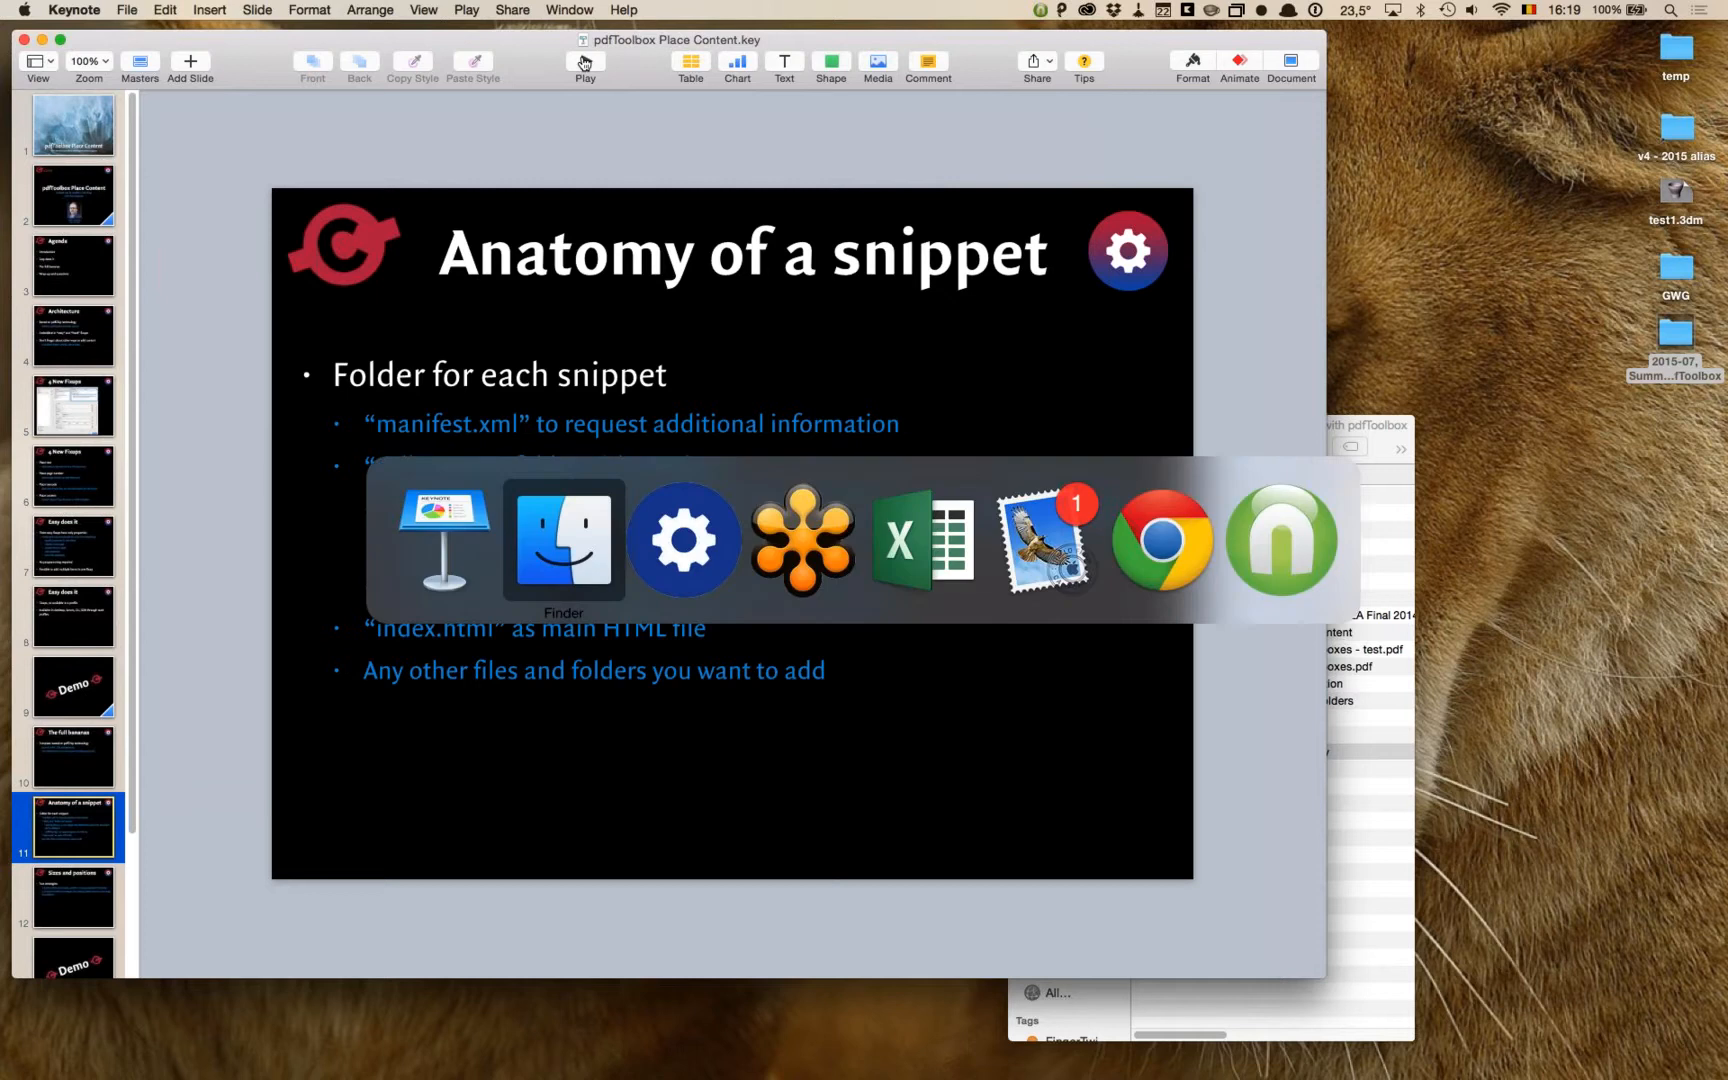
key(super+Tab)
key(super+Tab)
key(super+shift+Tab)
key(super+shift+Tab)
key(super+Tab)
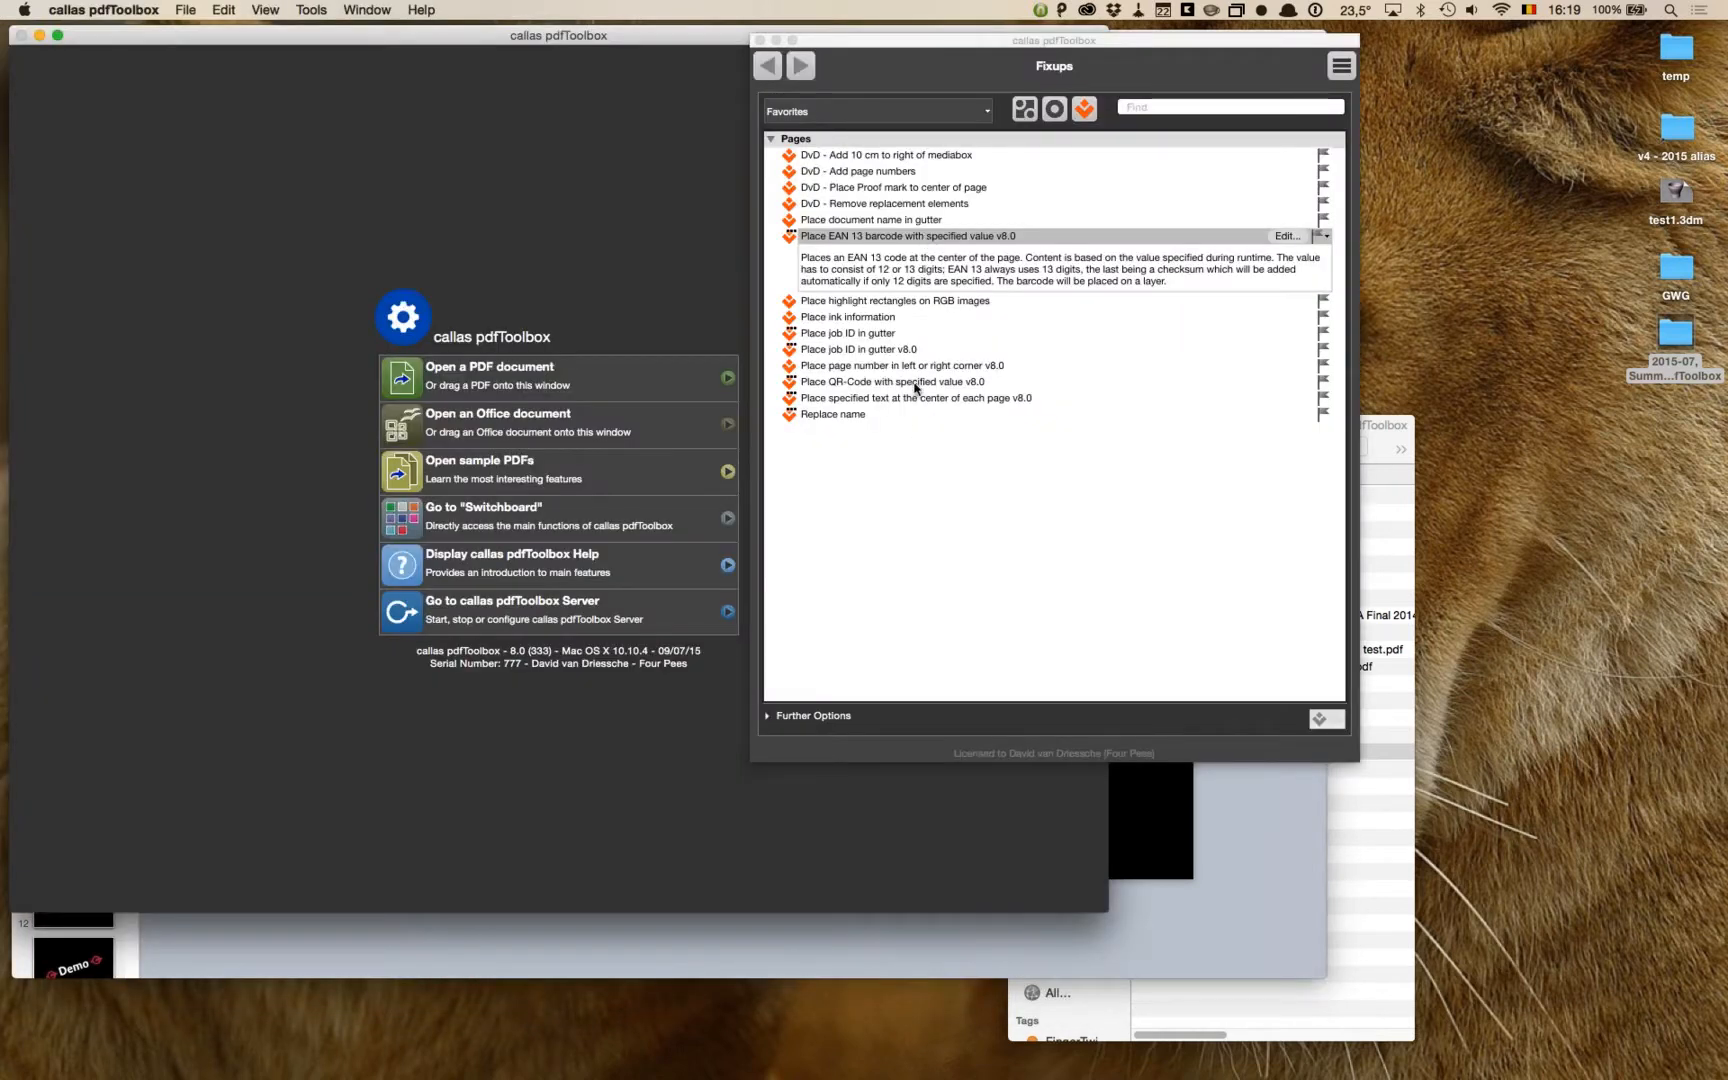
click(878, 318)
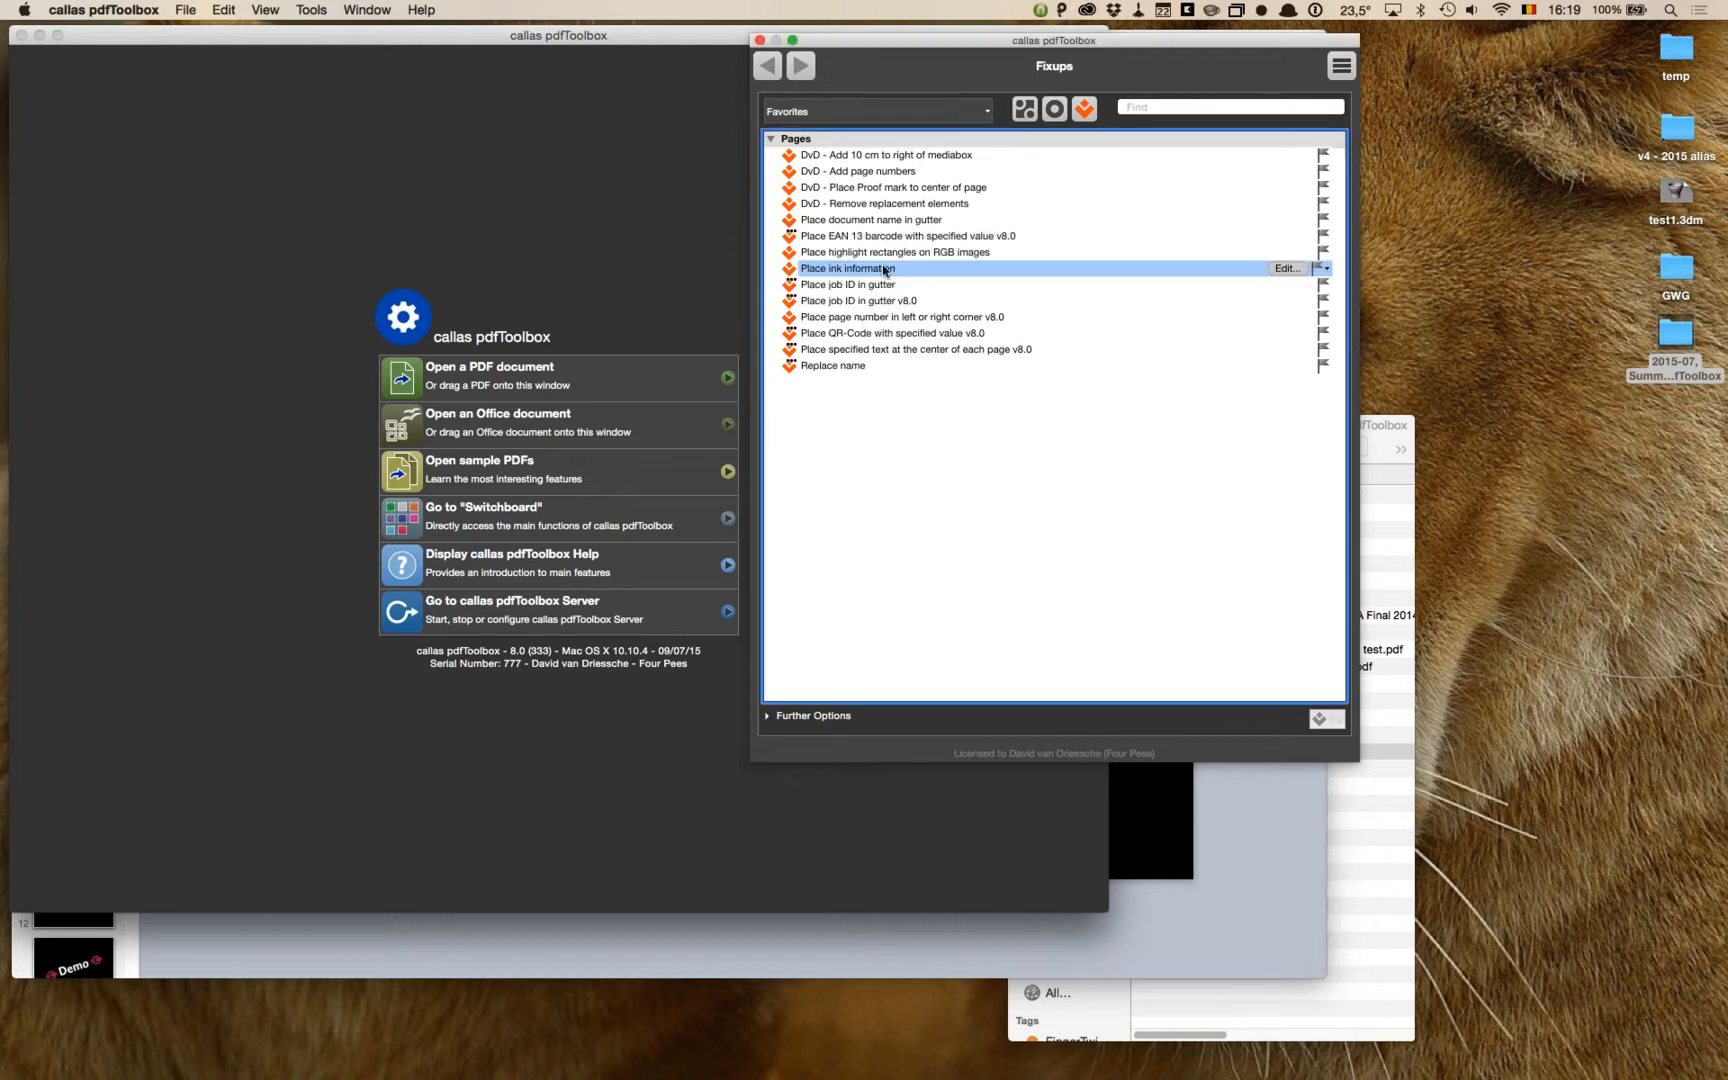
click(1287, 268)
drag(989, 52, 991, 15)
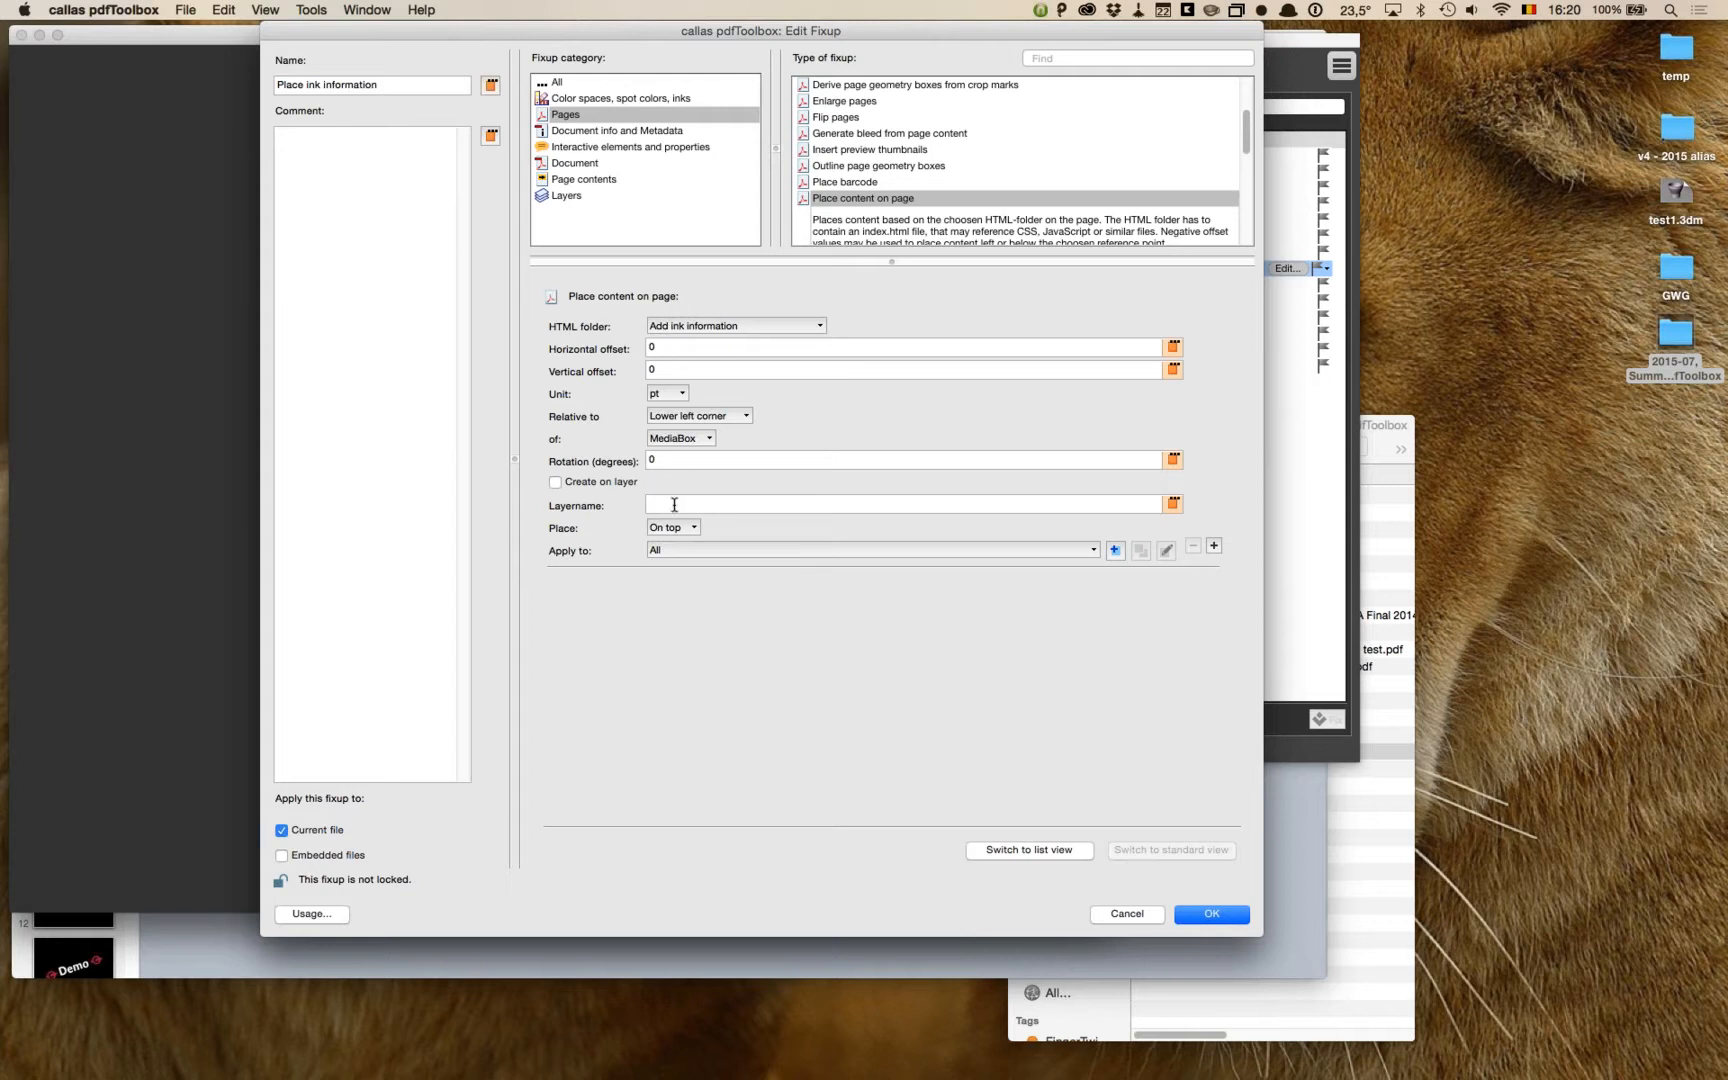
Step: Try adding a second content entry to the fixup, and remove it again
click(1213, 546)
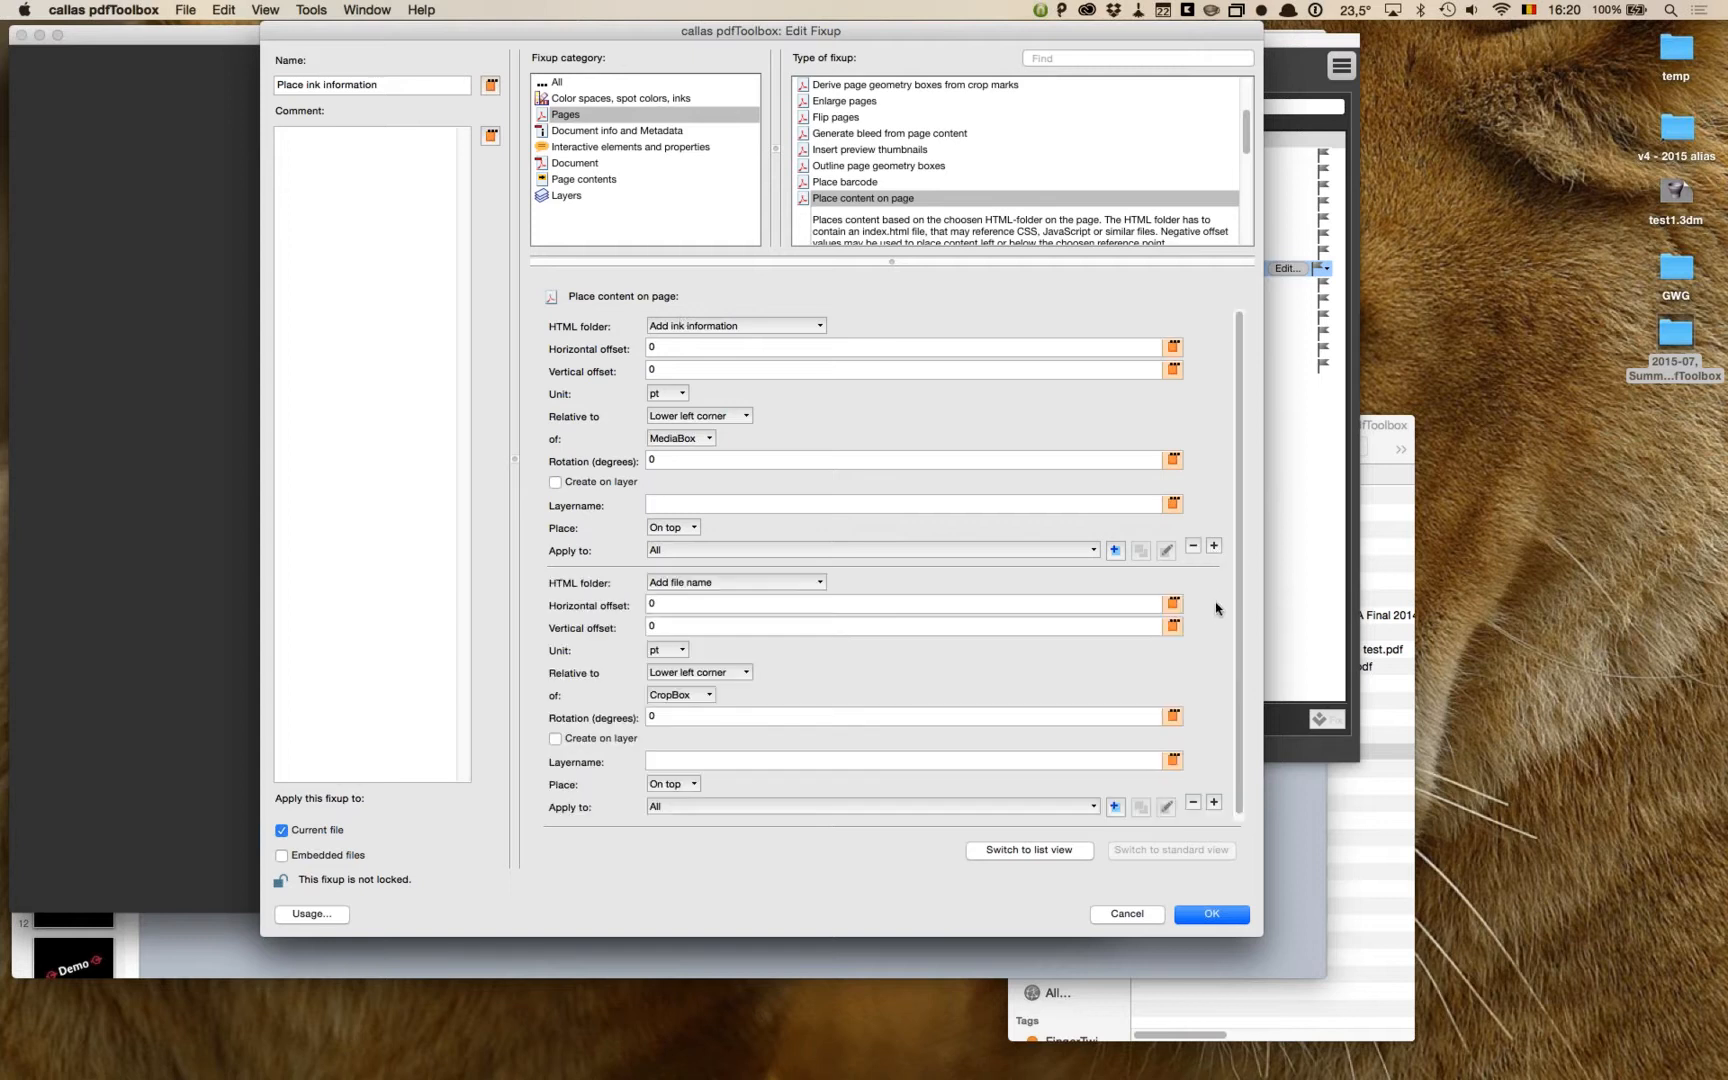
click(1193, 806)
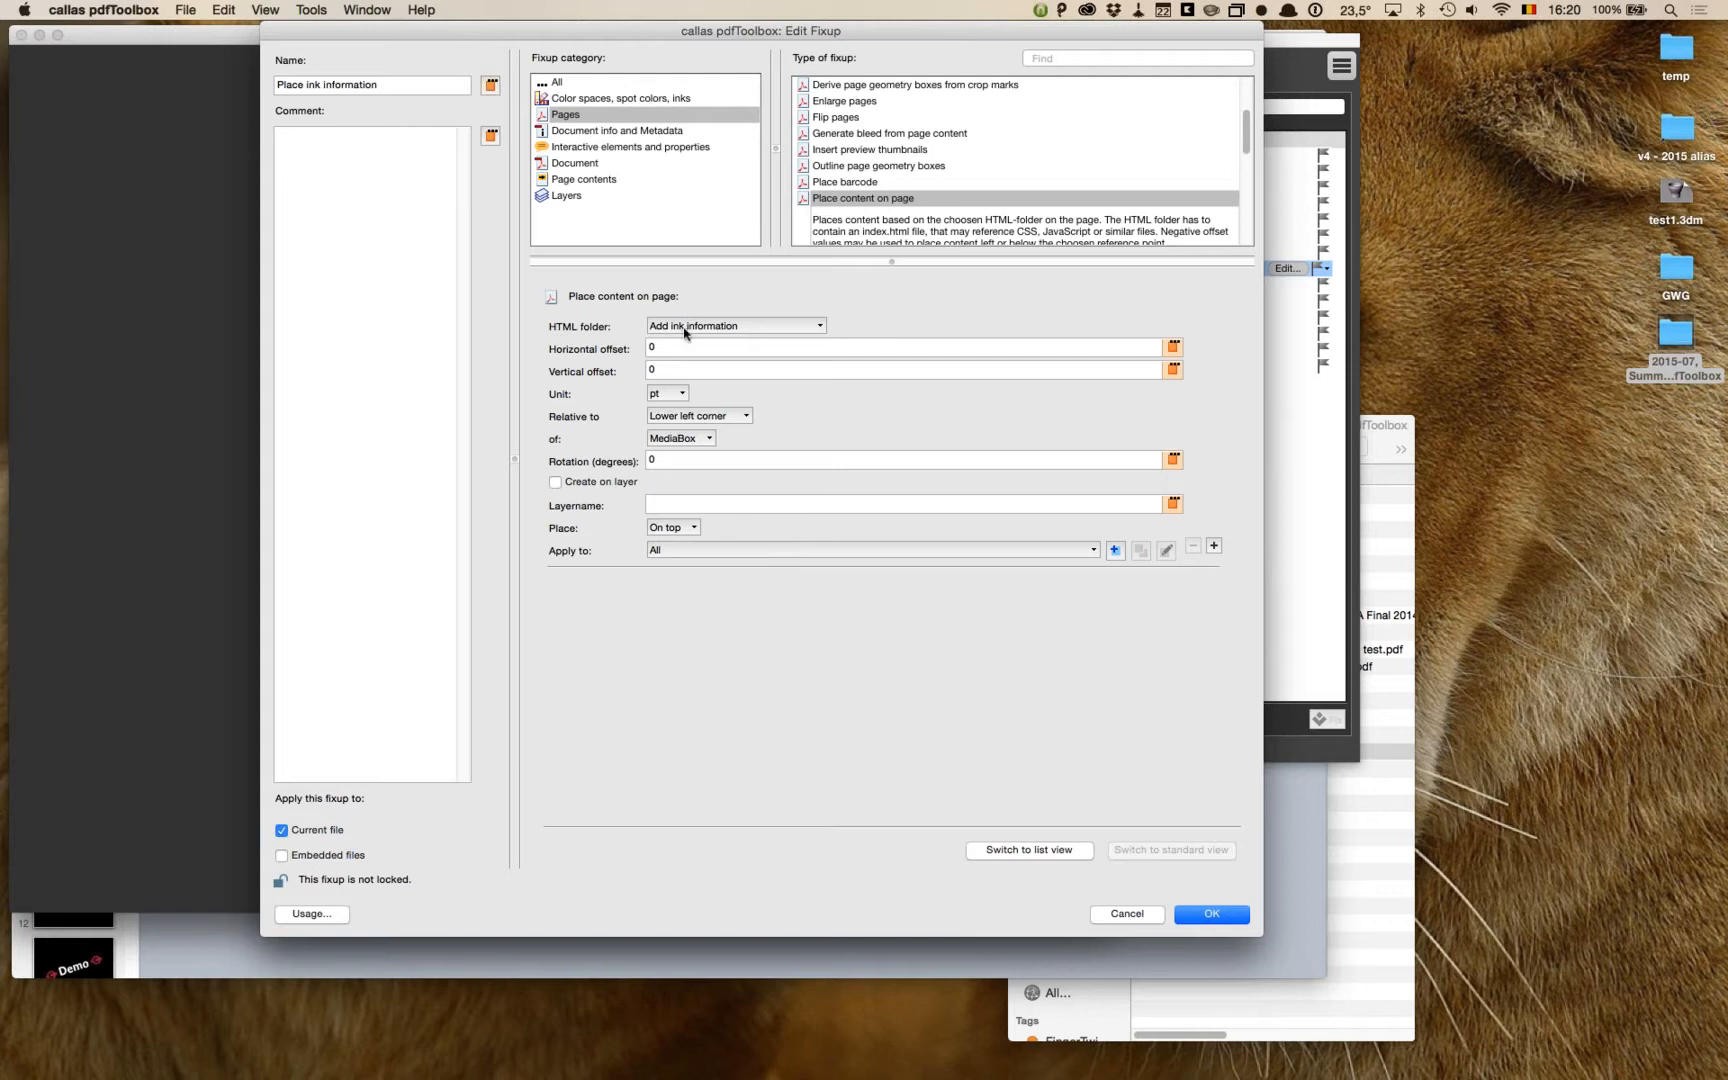
Step: Open the folder with the HTML configuration files from the fixup's HTML folder setting, and view the HTMLTemplates folder's path in Finder
click(821, 327)
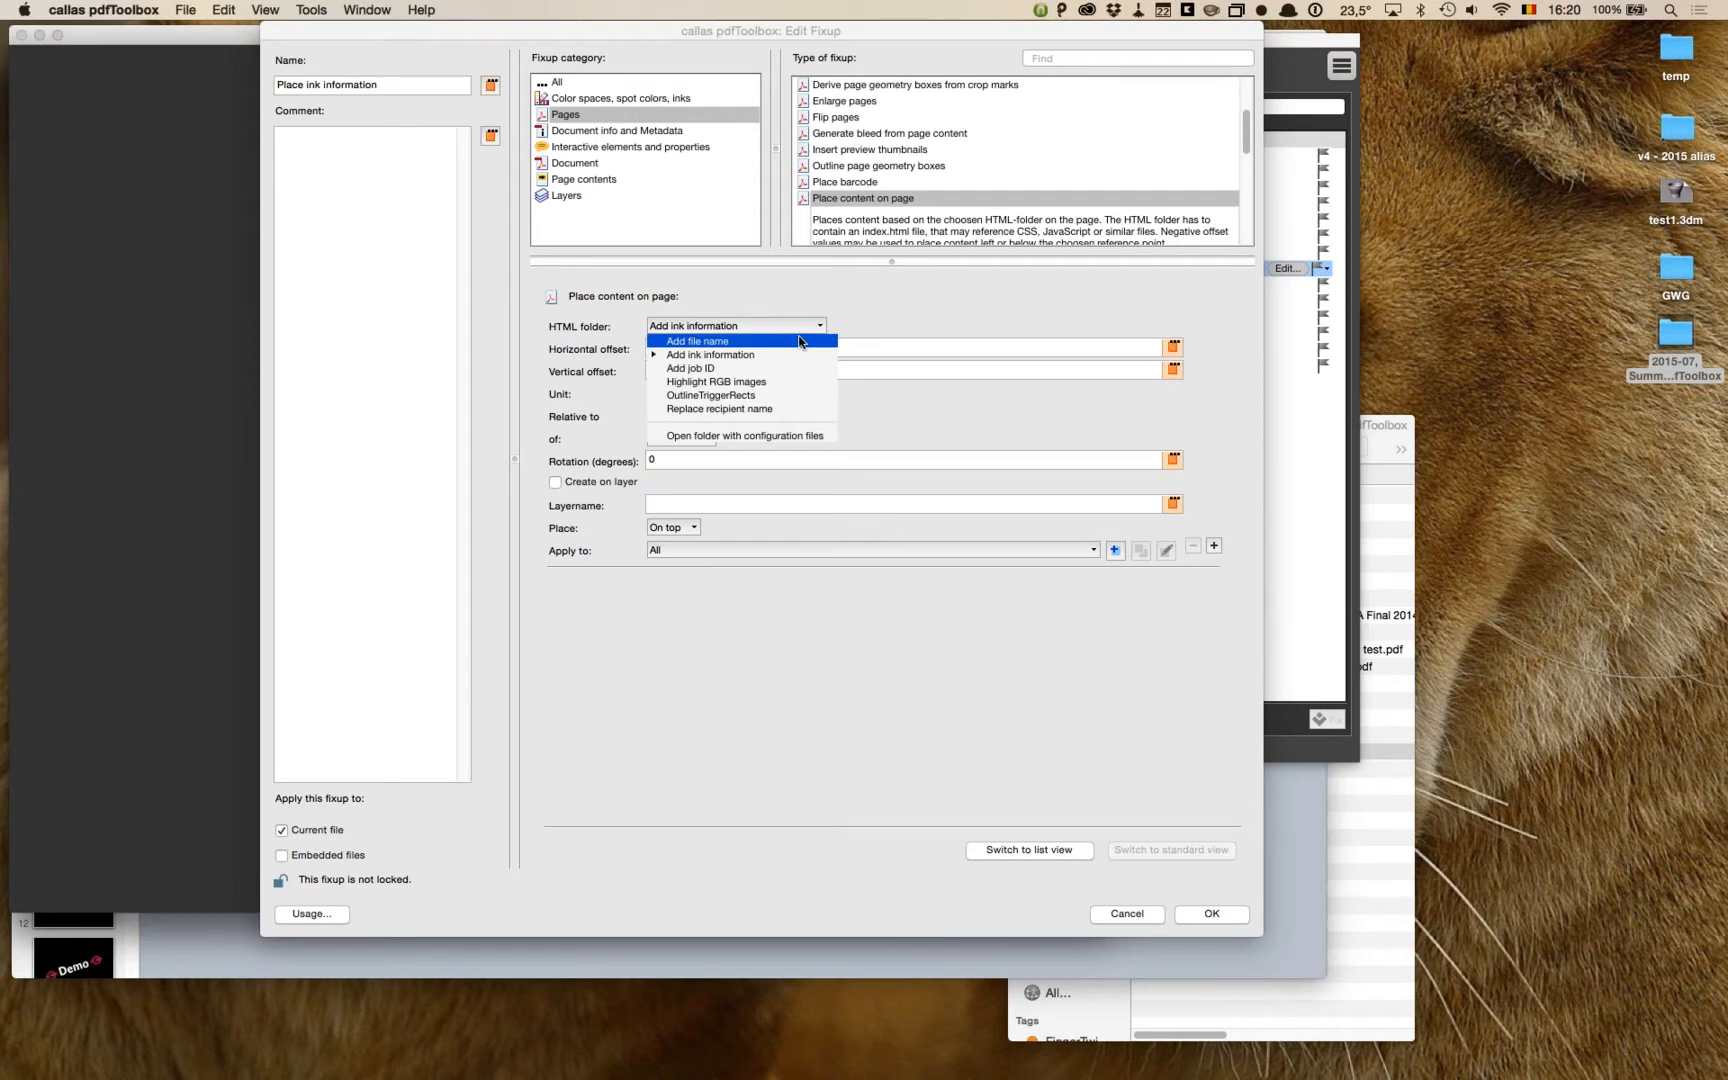
click(830, 437)
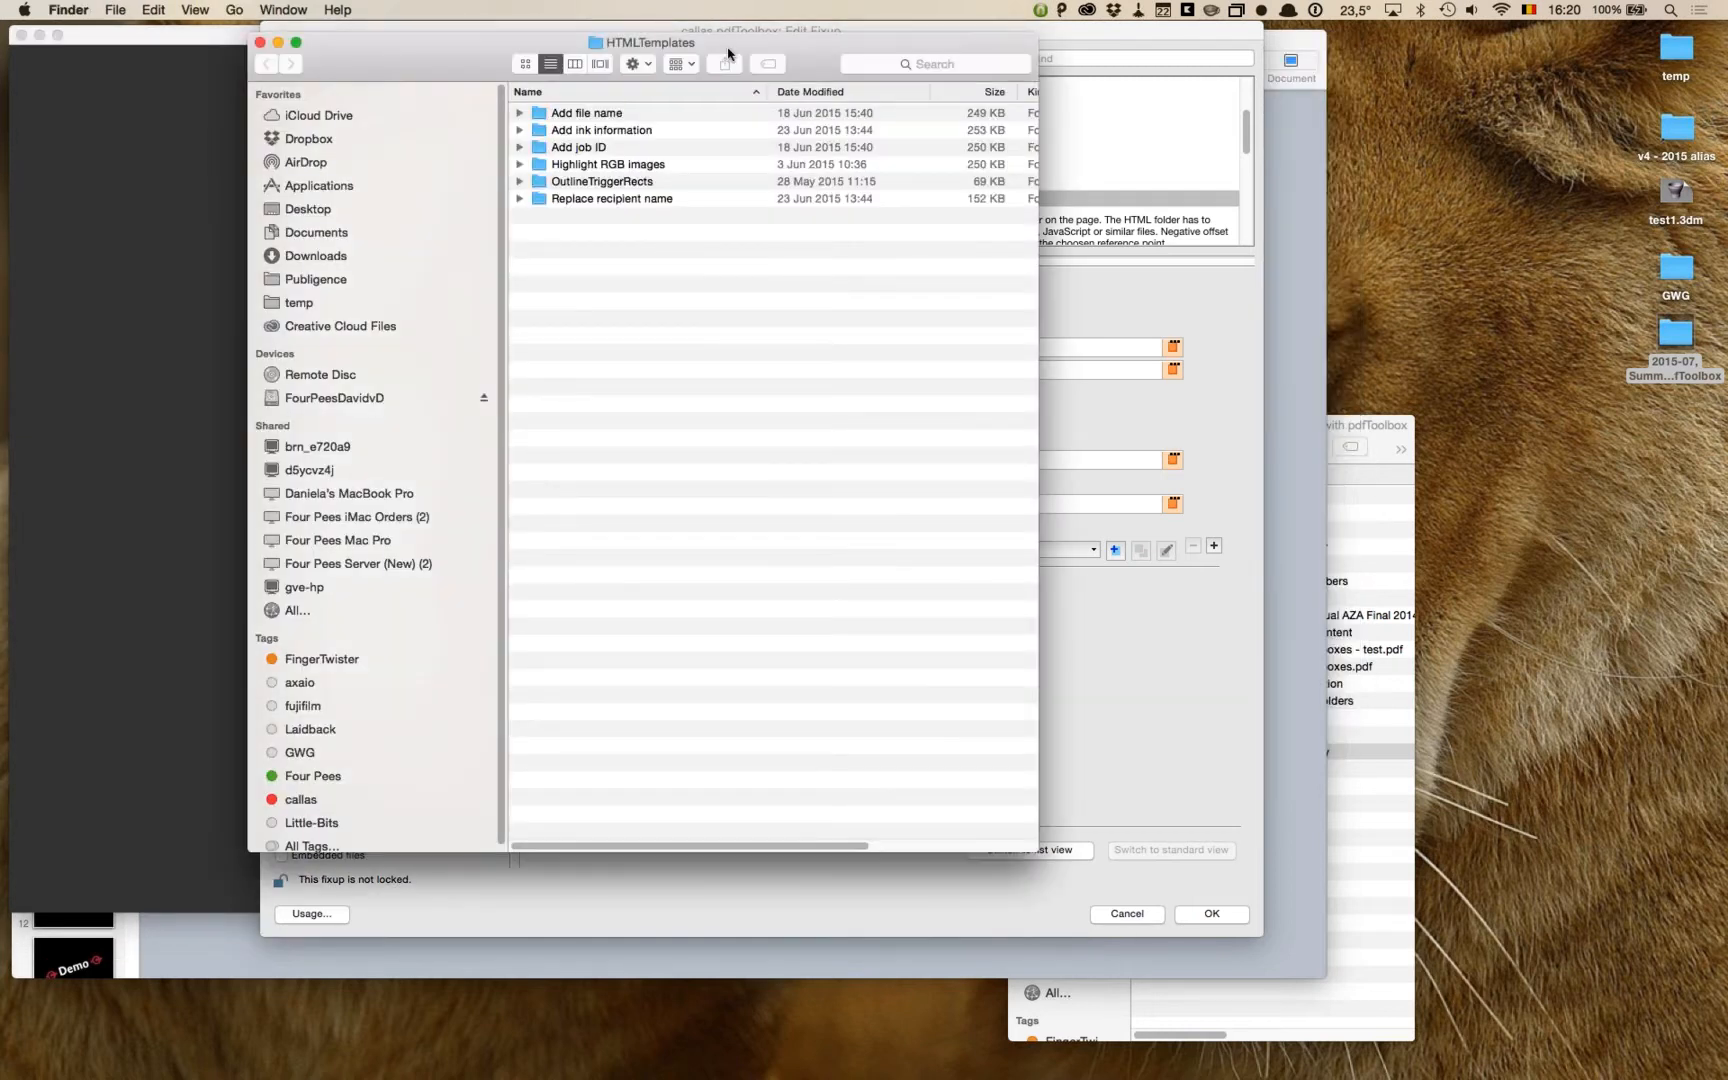
drag(605, 45, 937, 156)
super+click(1014, 154)
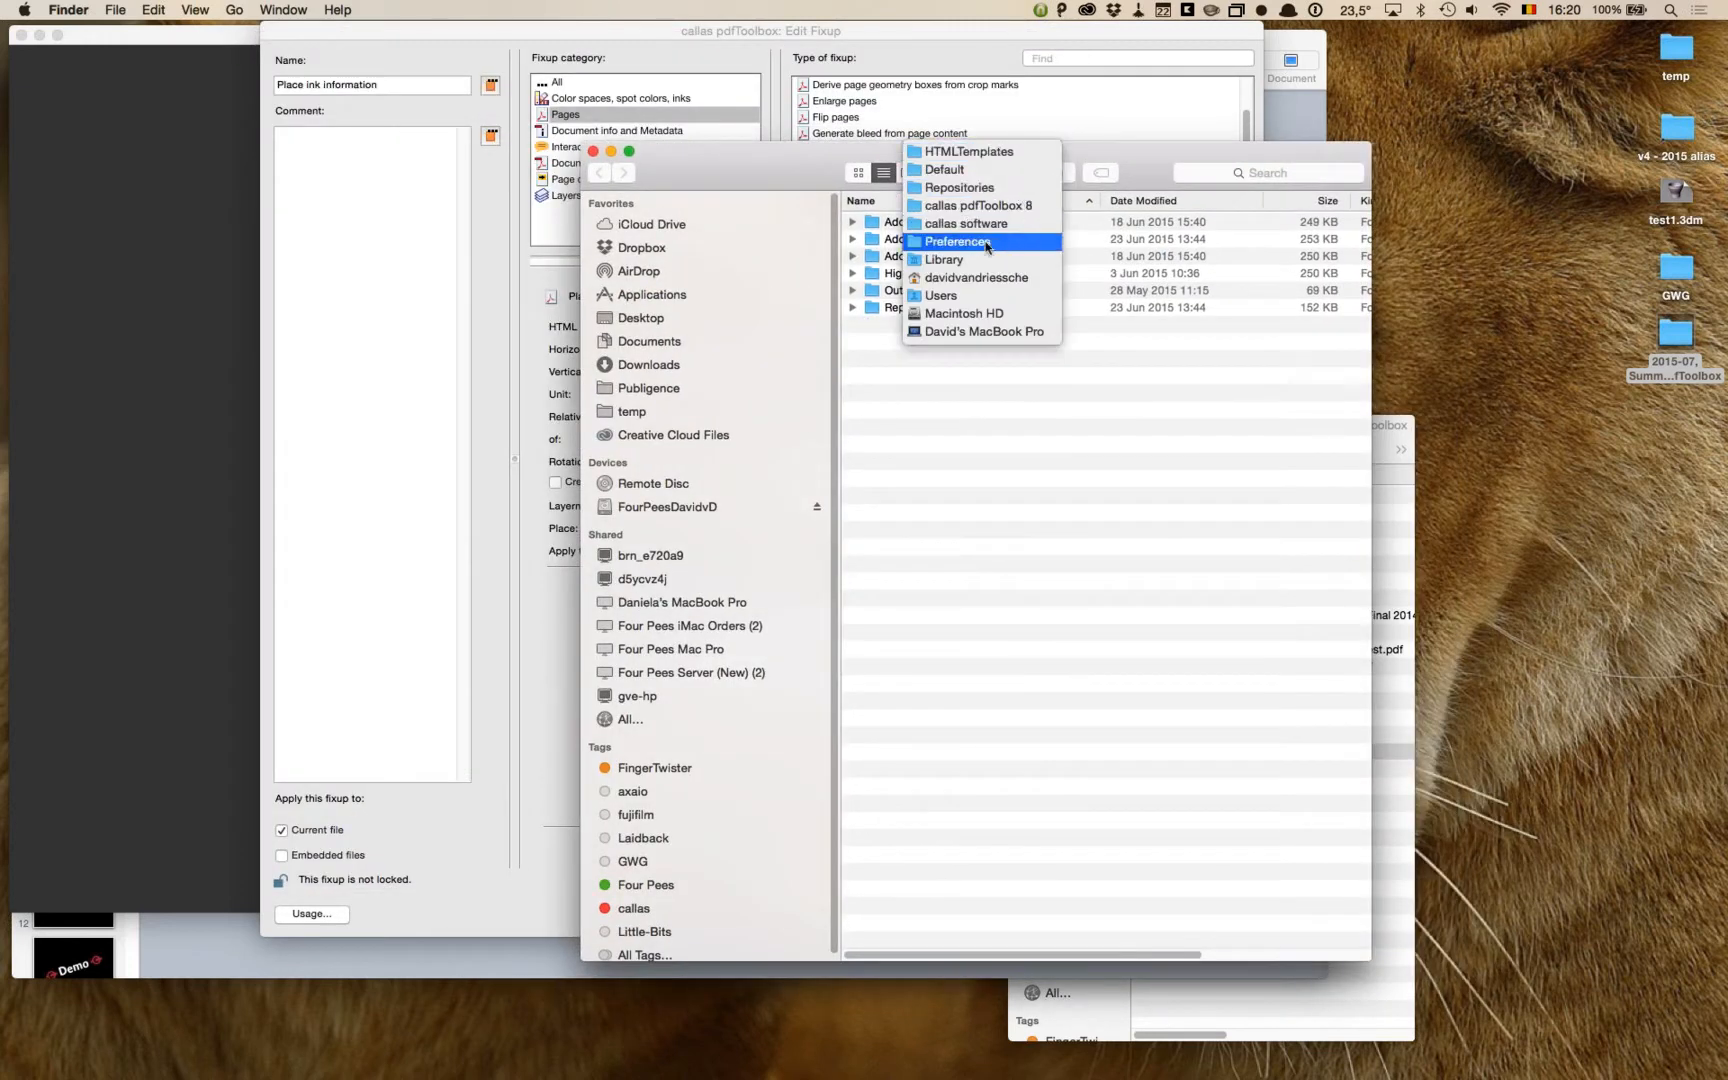
click(1045, 405)
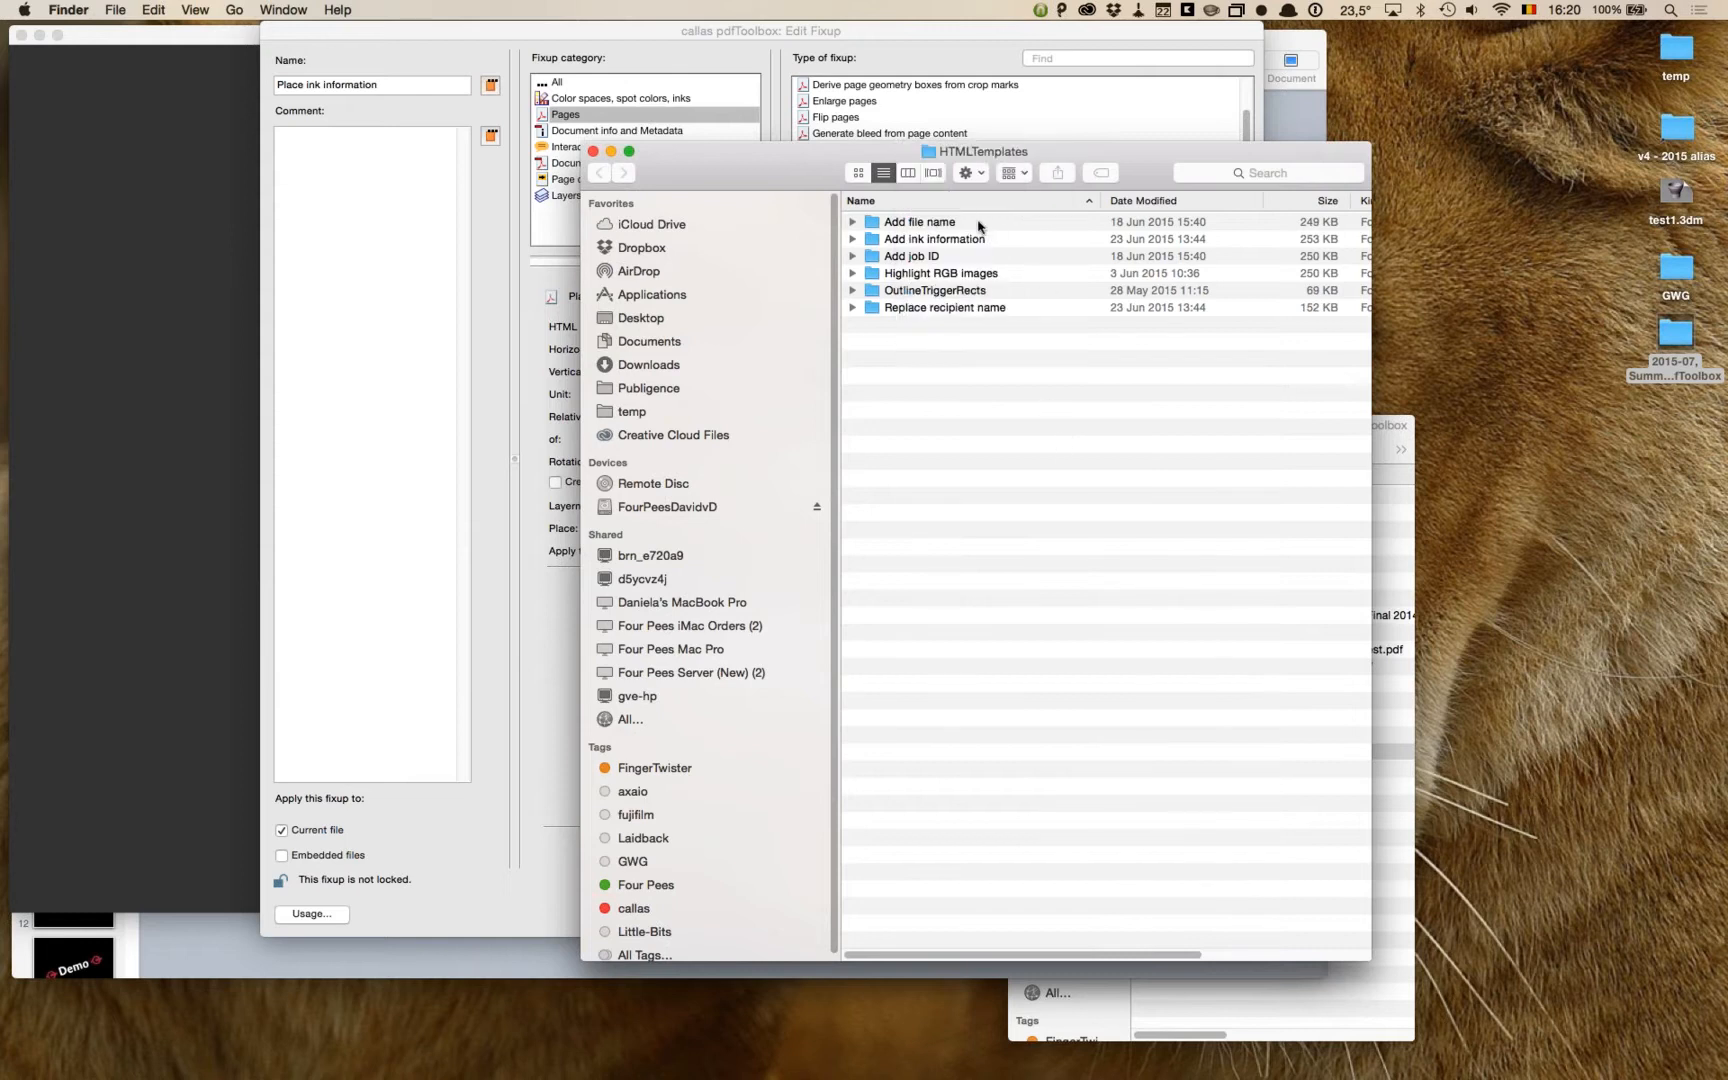
Step: Go through the template folders from Add file name to Replace recipient name, and move the HTMLTemplates window aside
click(927, 224)
click(926, 241)
click(926, 258)
click(926, 274)
click(926, 290)
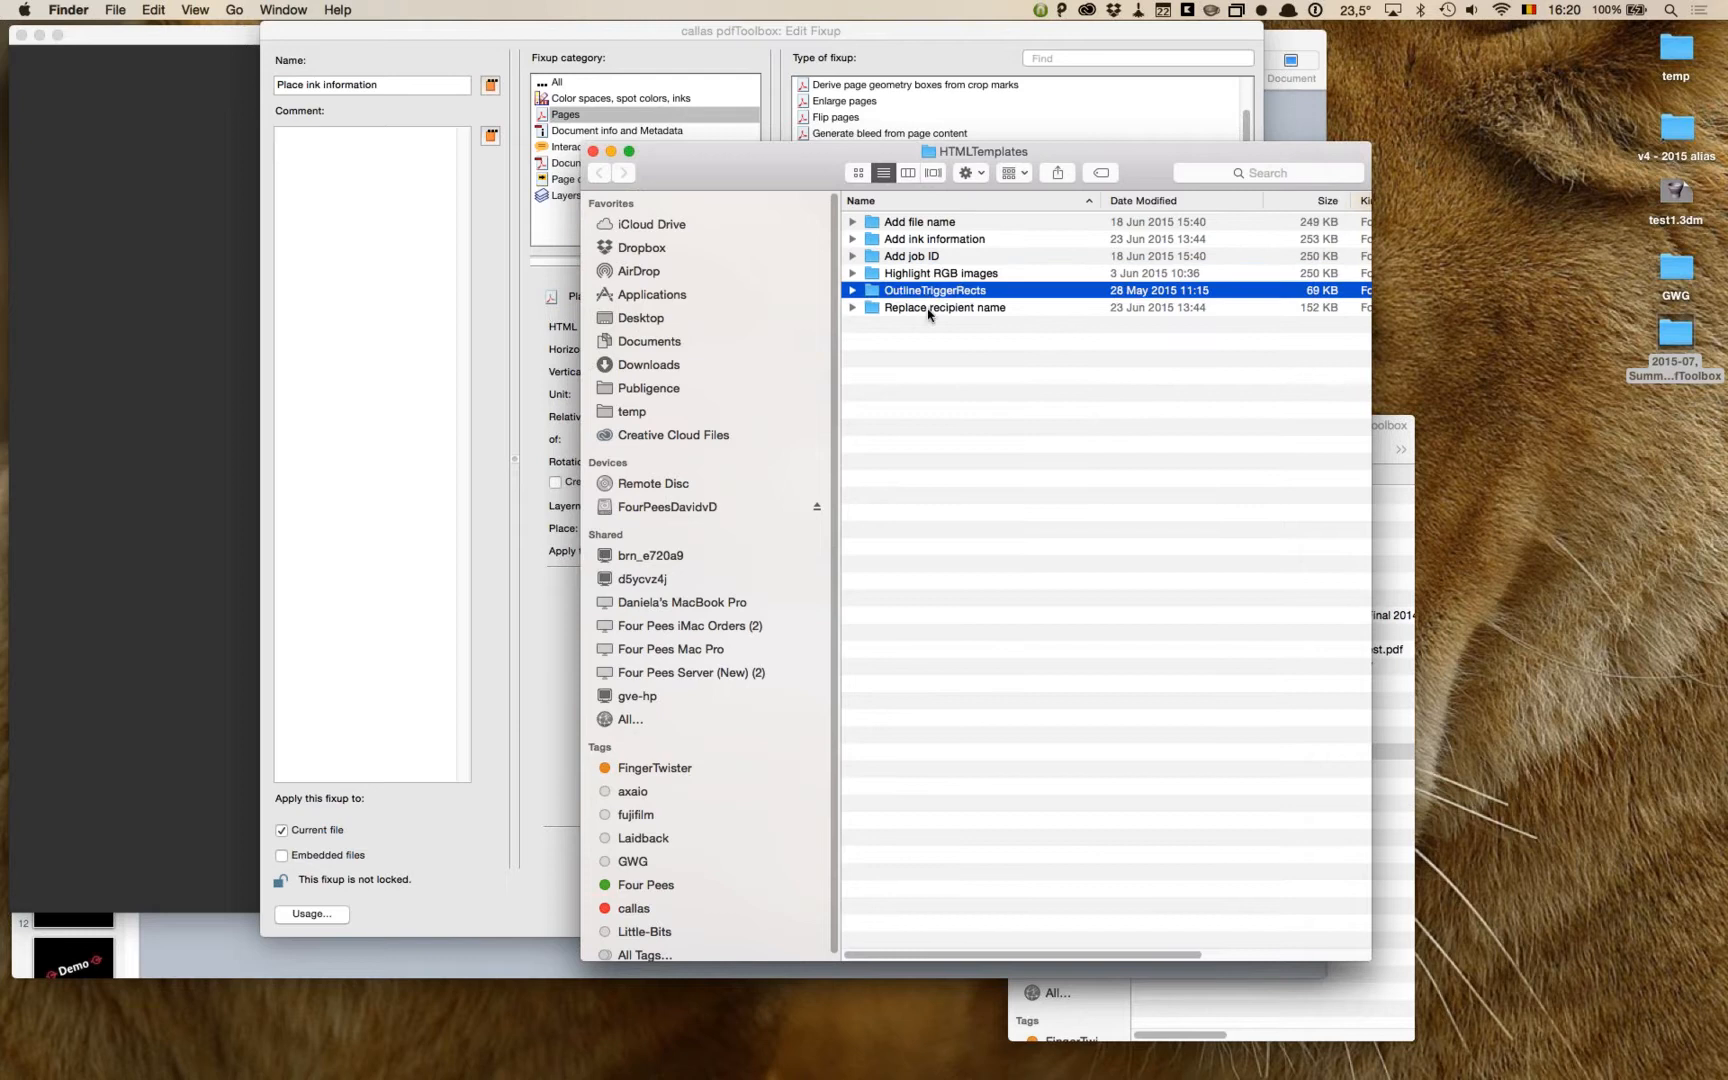
click(927, 308)
drag(820, 172, 972, 305)
Step: Switch from Finder to the Keynote presentation
key(super+Tab)
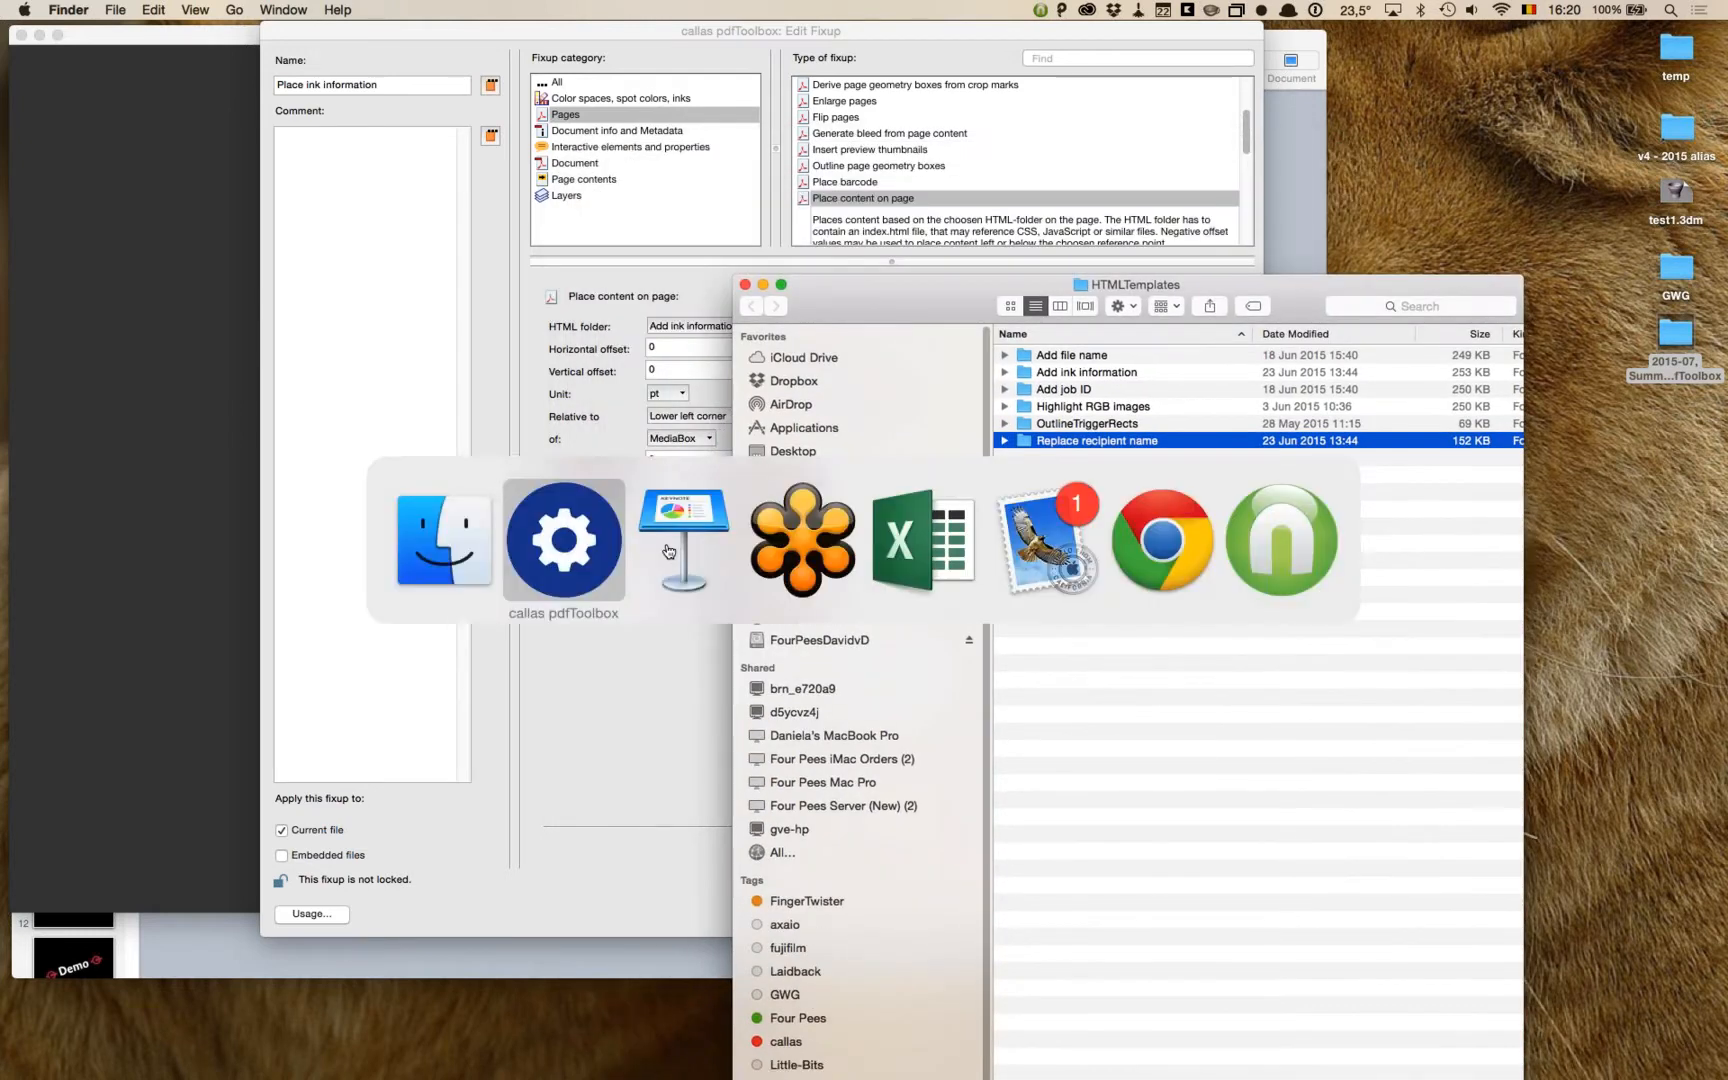
key(super+Tab)
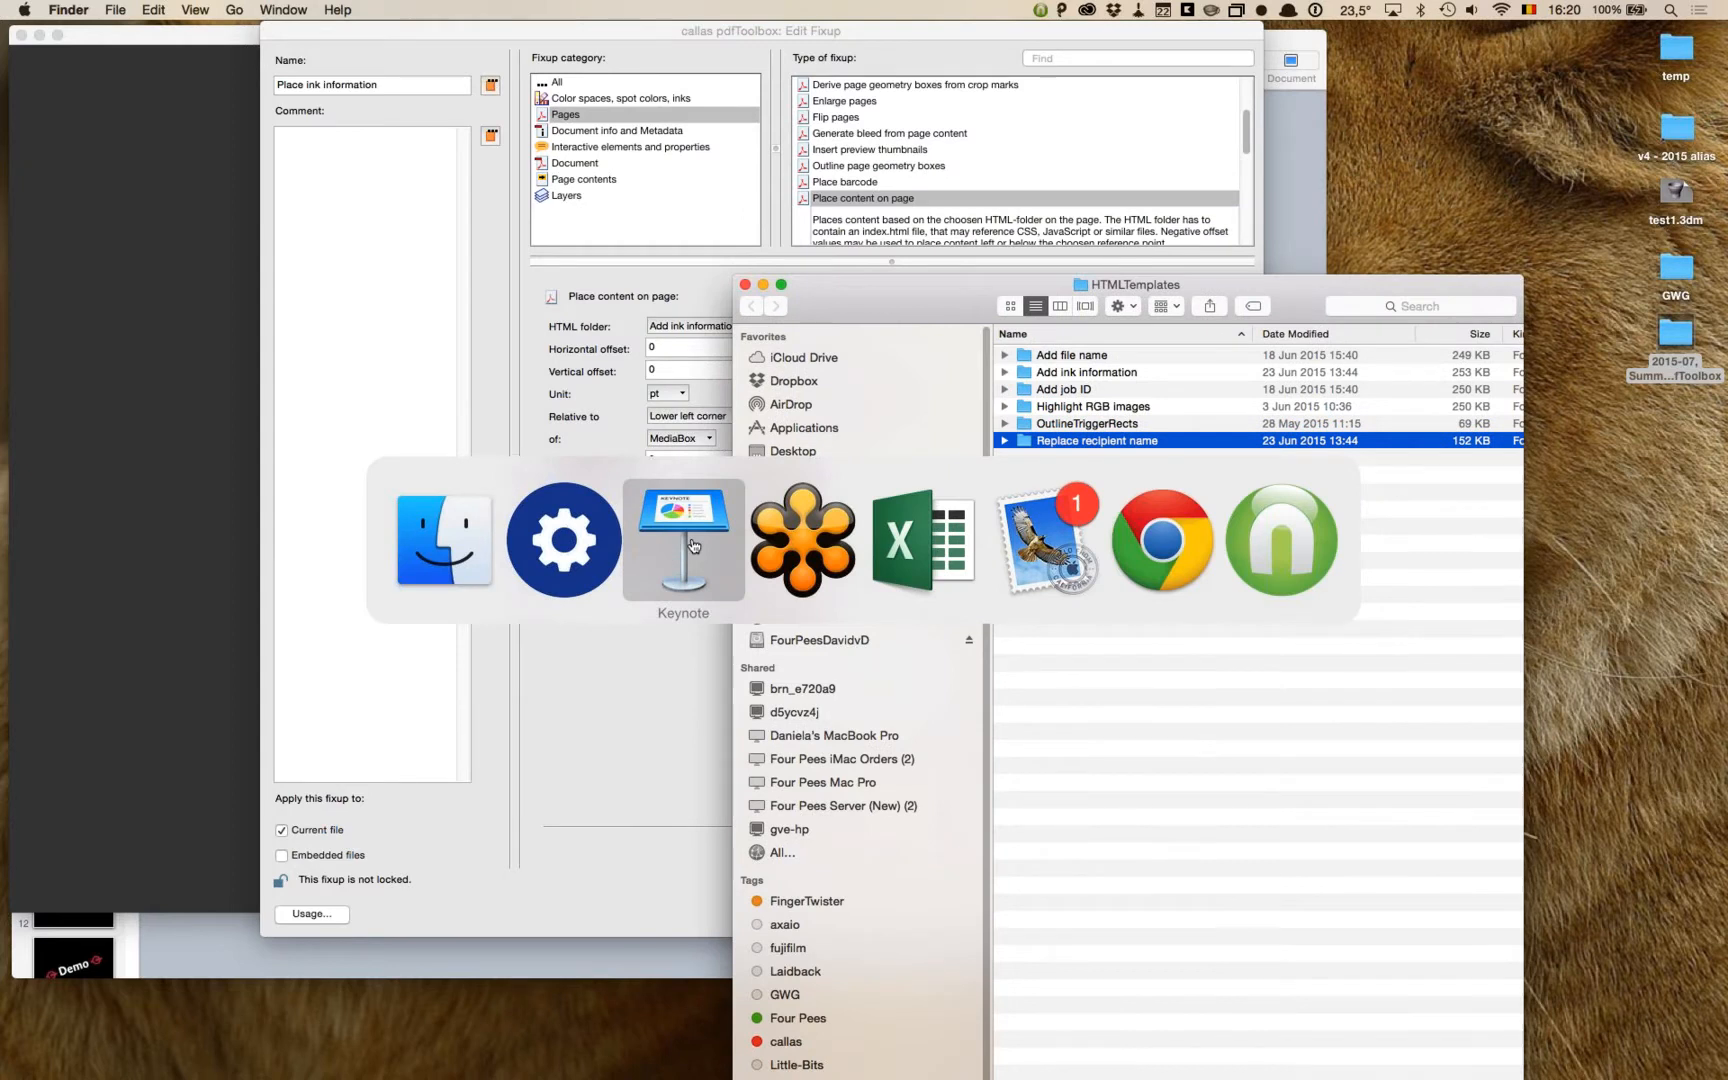